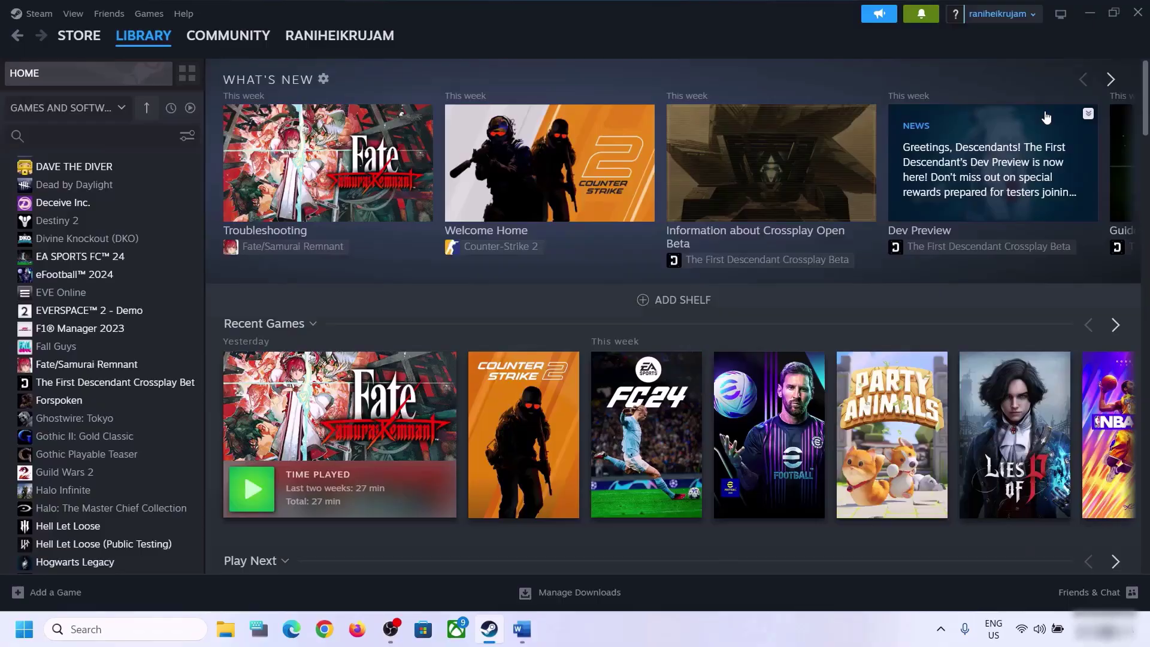
Step: Open Xbox Game Bar, choose Speakers (Realtek(R) Audio) as the Windows default output and review the per-app volumes
key("super+g")
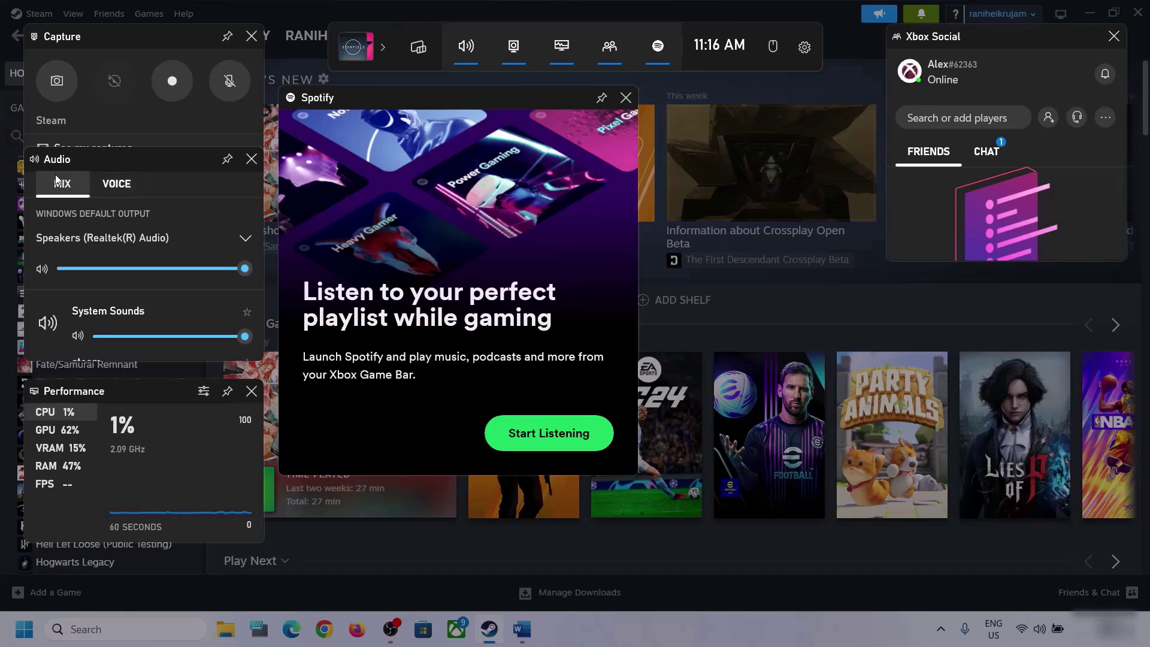
left_click(246, 241)
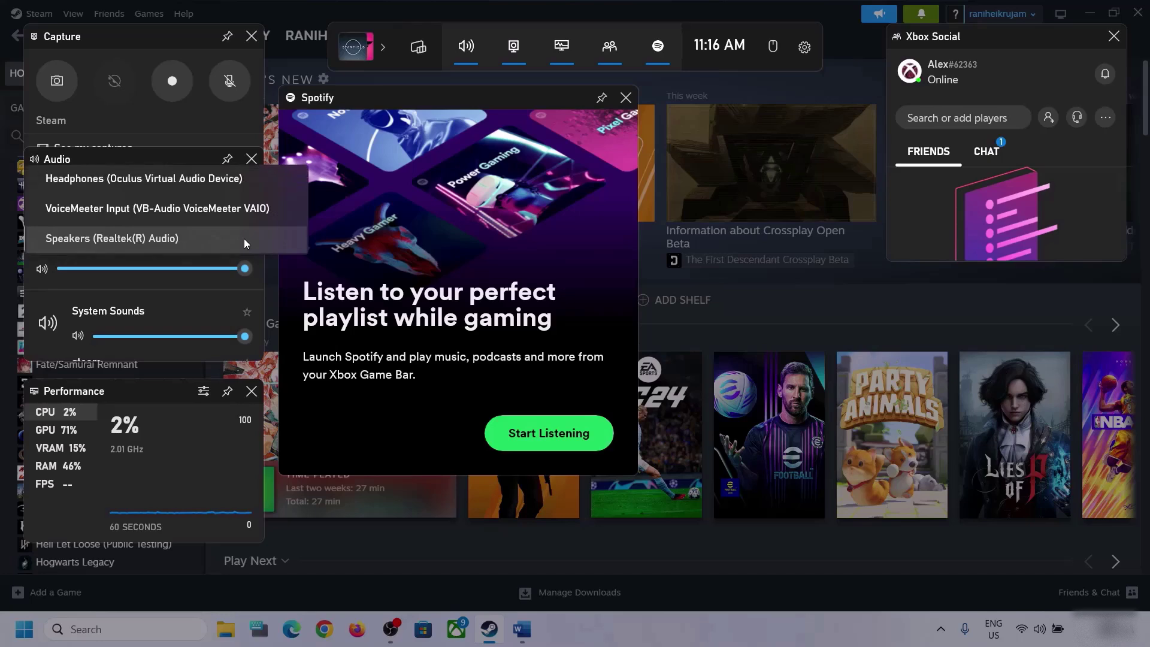
left_click(164, 239)
scroll(176, 295, "down", 1)
scroll(168, 324, "up", 1)
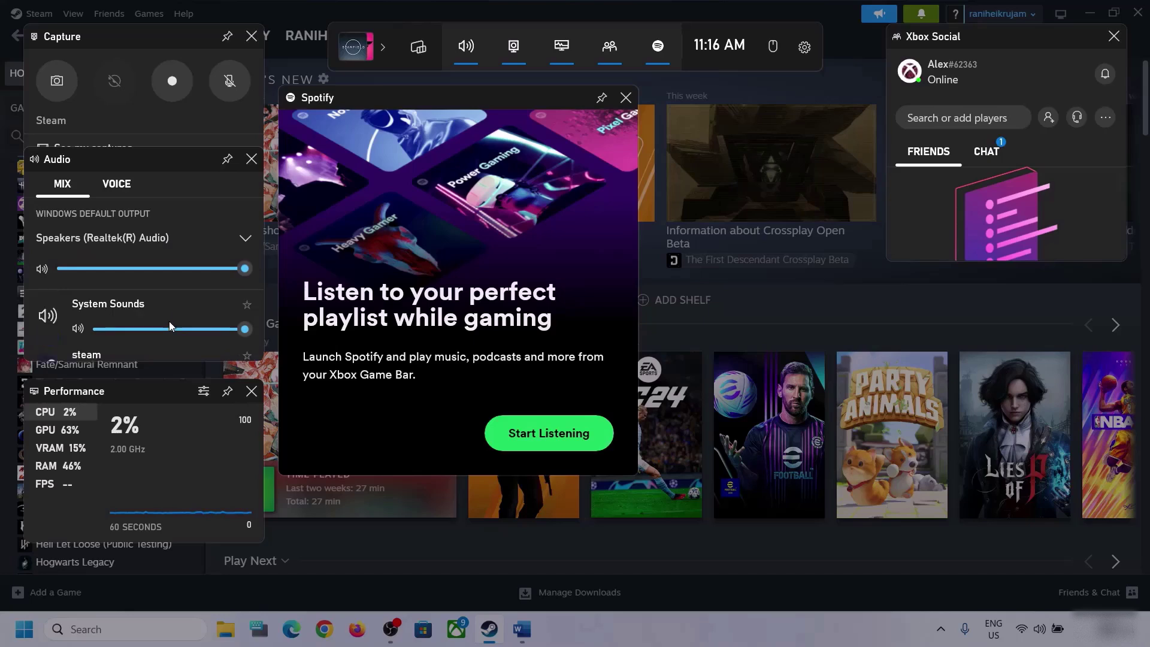
scroll(119, 323, "down", 1)
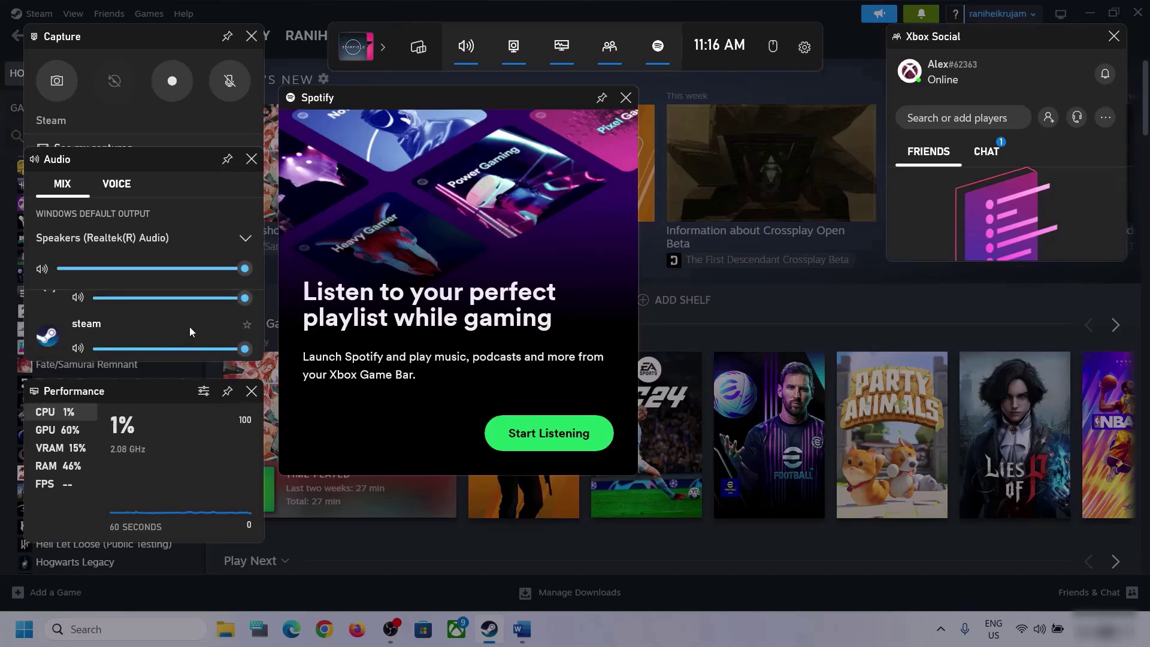
scroll(189, 325, "up", 1)
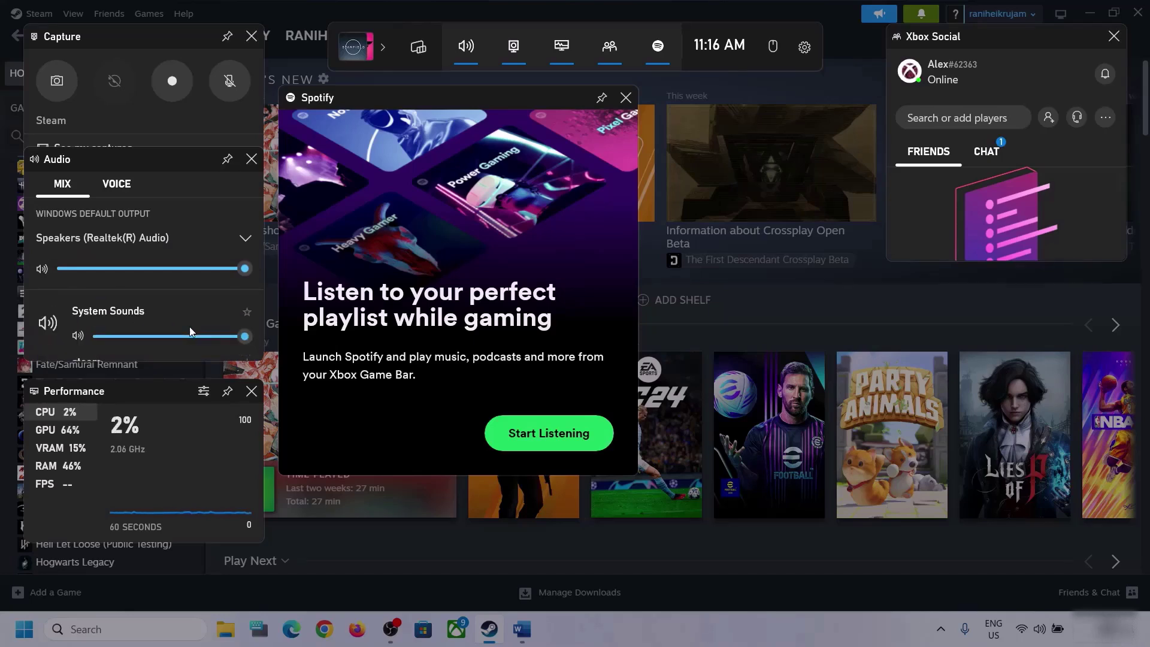
Step: Review Game Bar's voice input devices, set the default communications output to Speakers (Realtek(R) Audio), and close the overlay
left_click(114, 189)
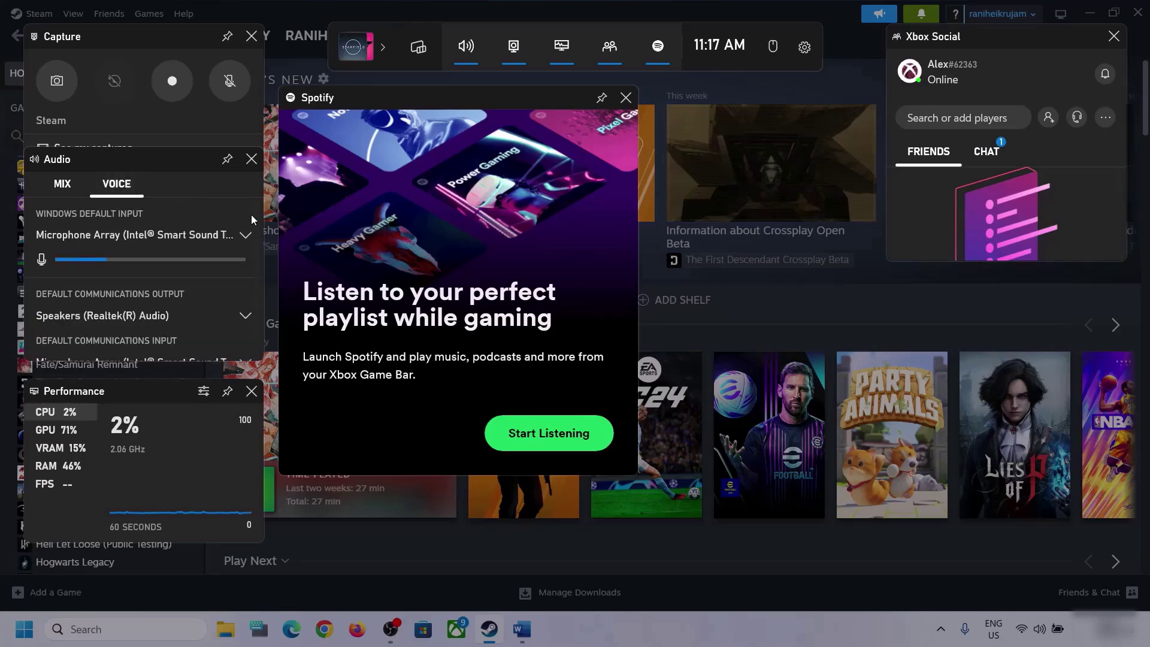
left_click(242, 235)
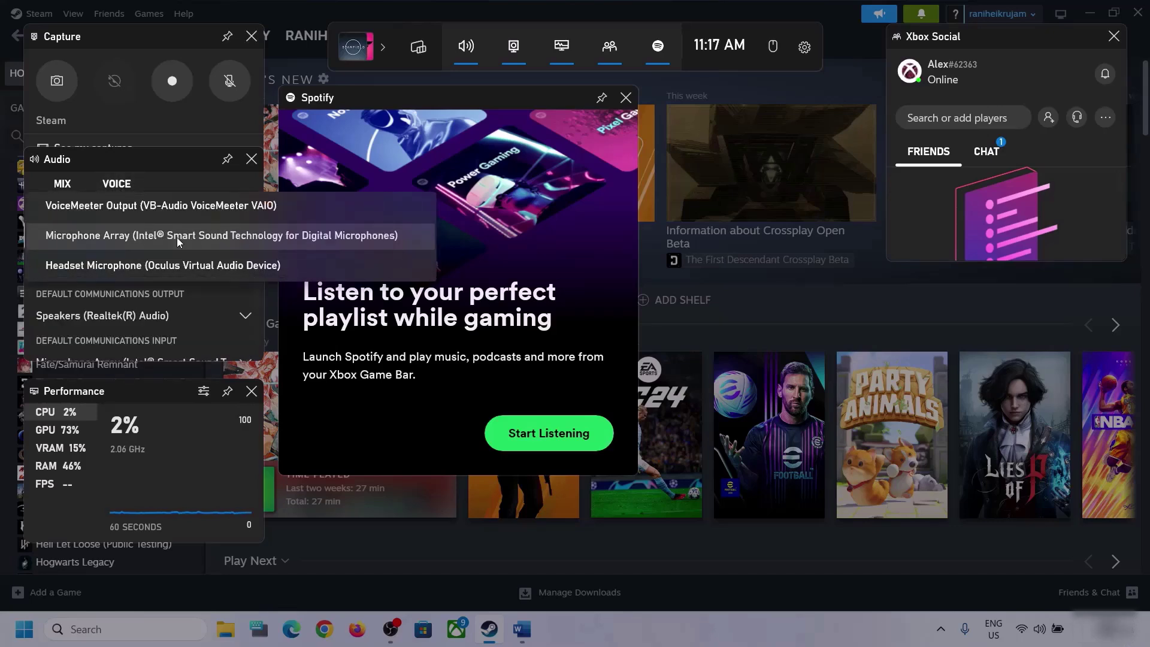
left_click(169, 162)
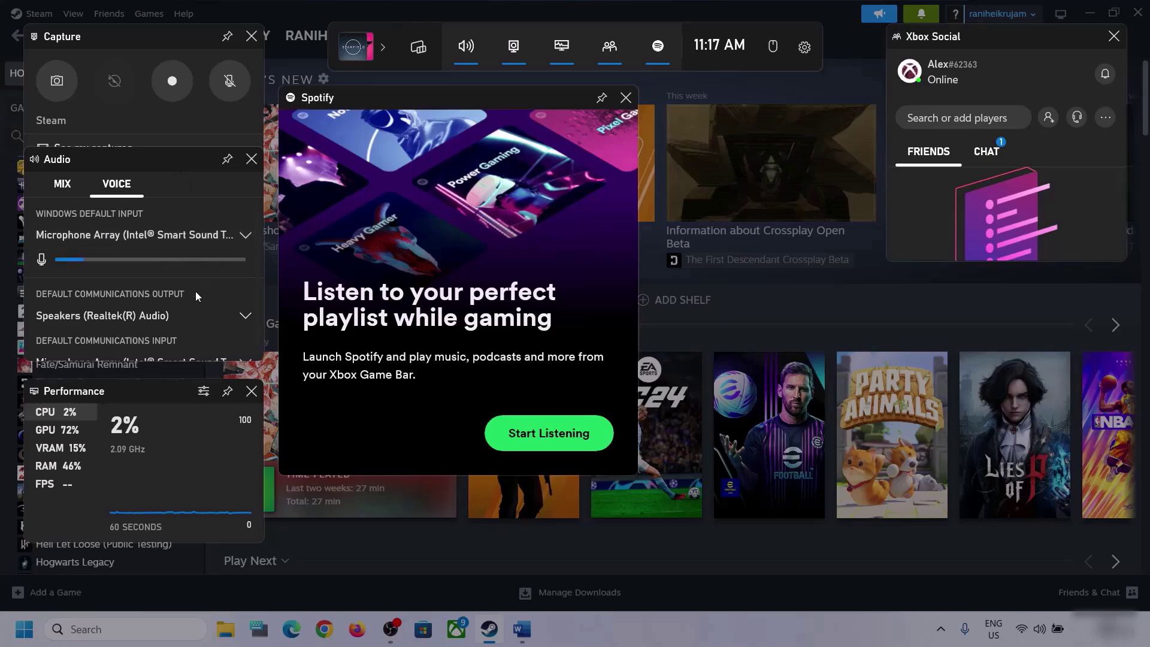
scroll(195, 291, "down", 1)
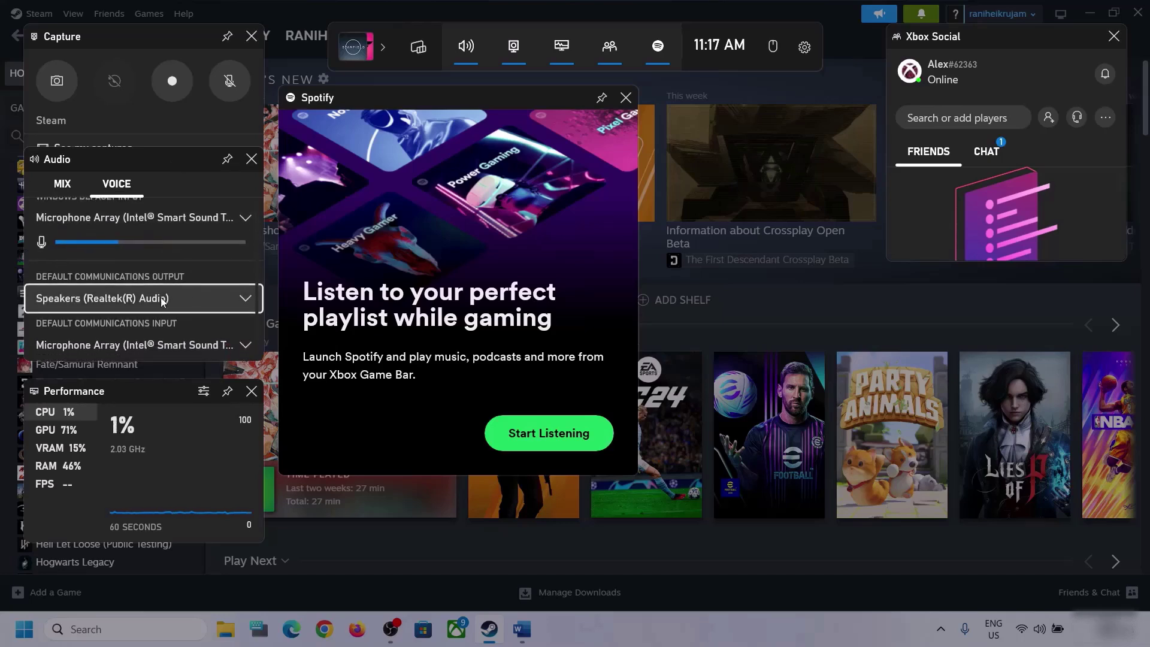
left_click(247, 296)
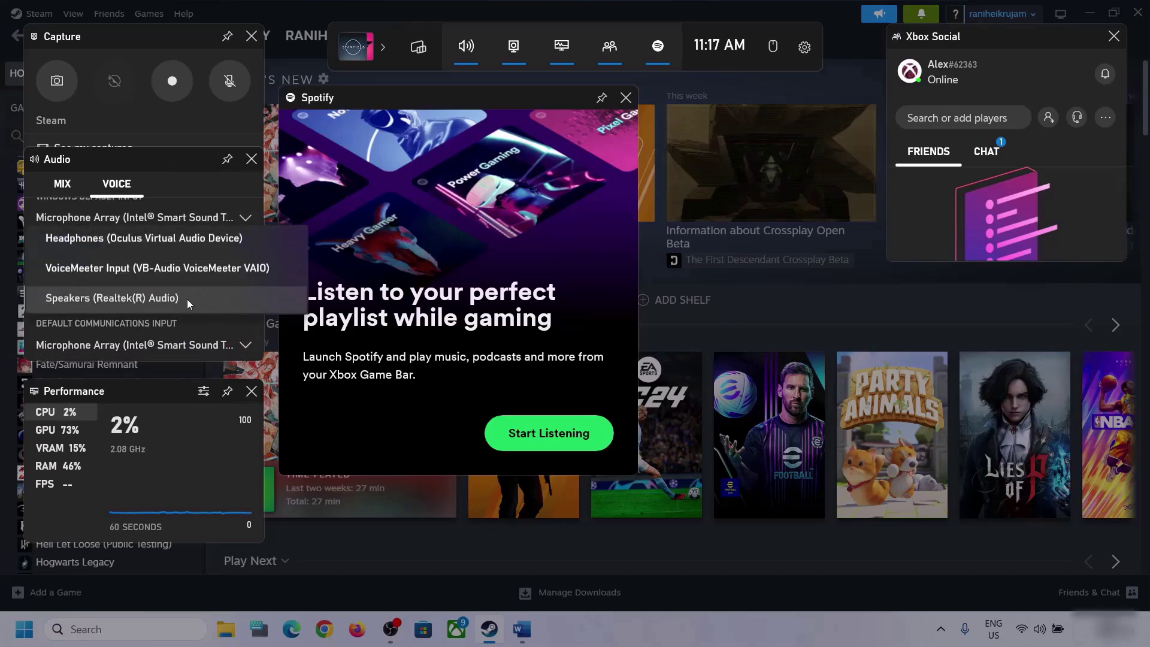
left_click(187, 300)
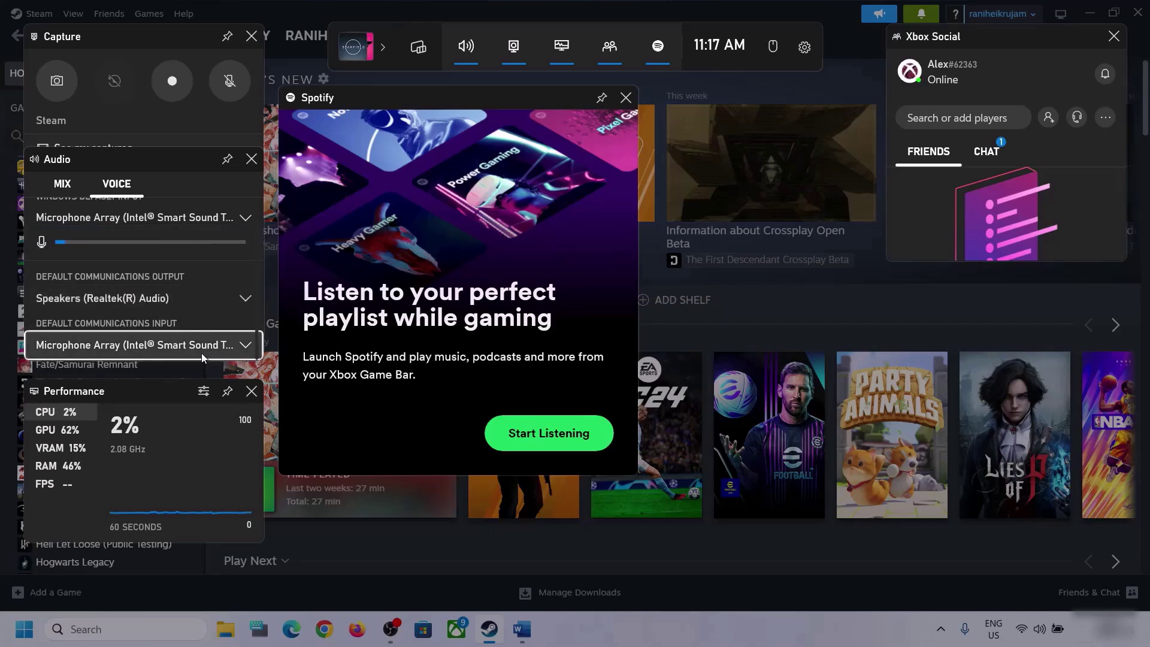
left_click(233, 349)
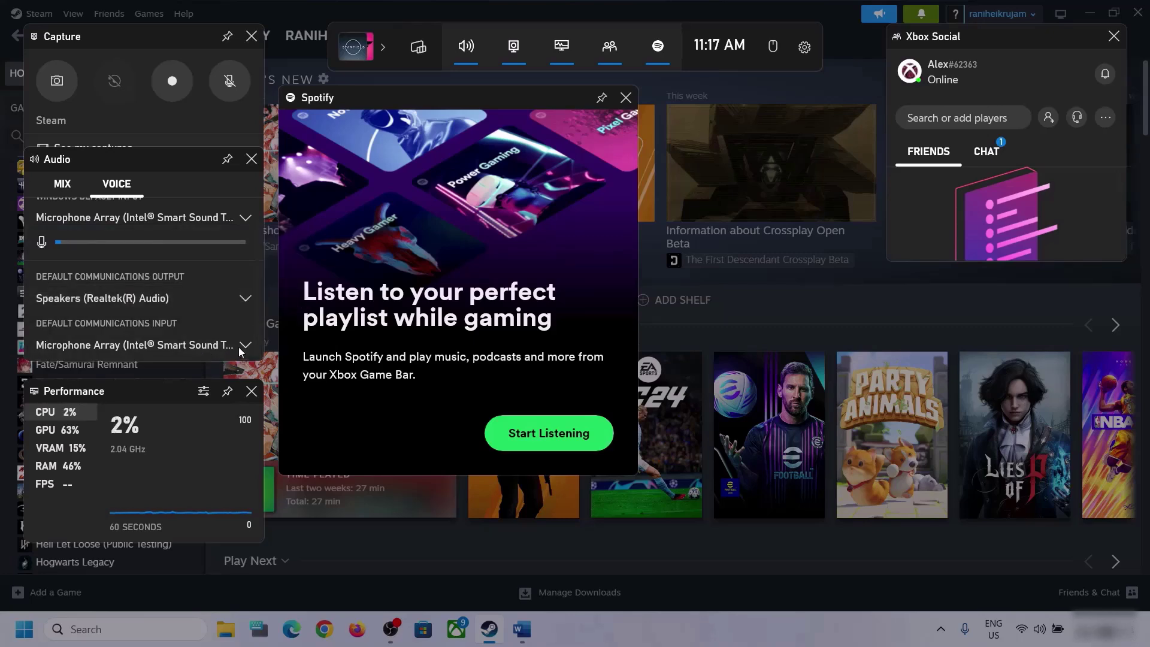
left_click(239, 257)
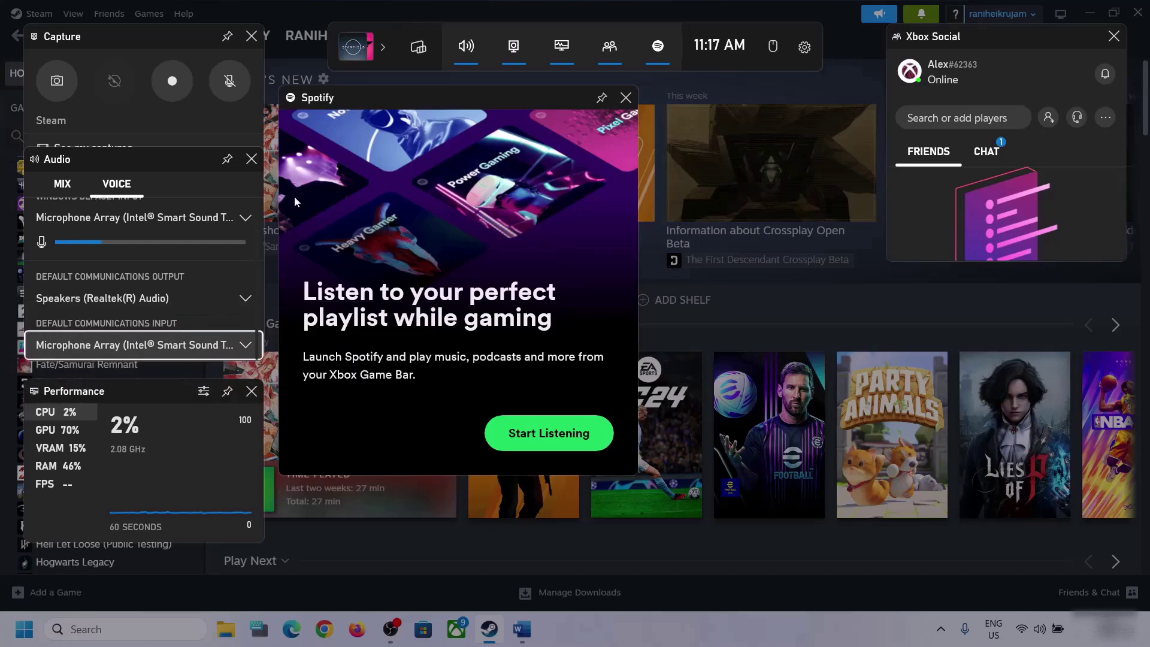
left_click(664, 178)
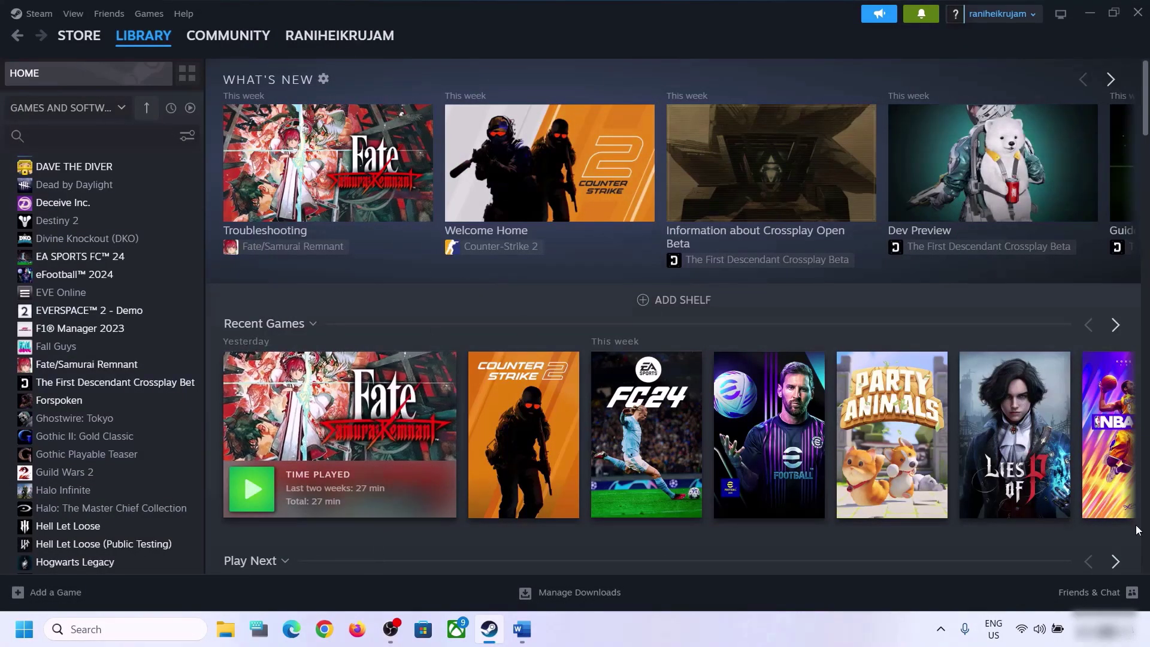
Step: Switch to the Word notes, highlight the Step 2 instruction about selecting the right audio device, and minimize the document
left_click(522, 629)
scroll(298, 465, "down", 3)
scroll(337, 394, "up", 1)
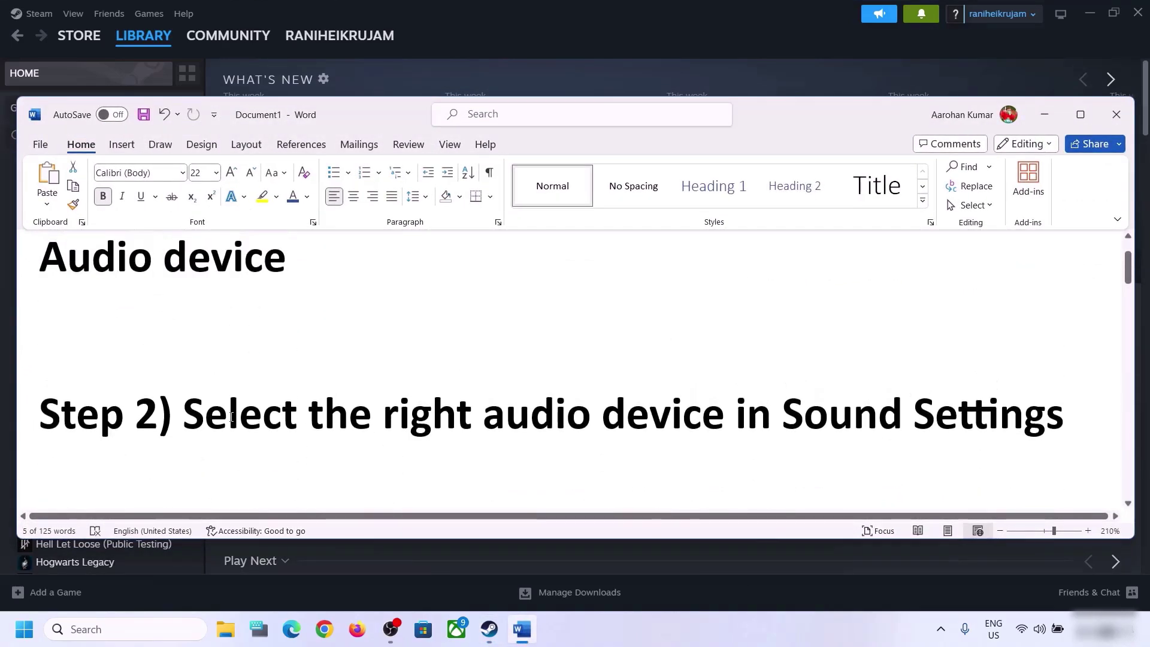
left_click_drag(189, 419, 906, 421)
left_click(1054, 116)
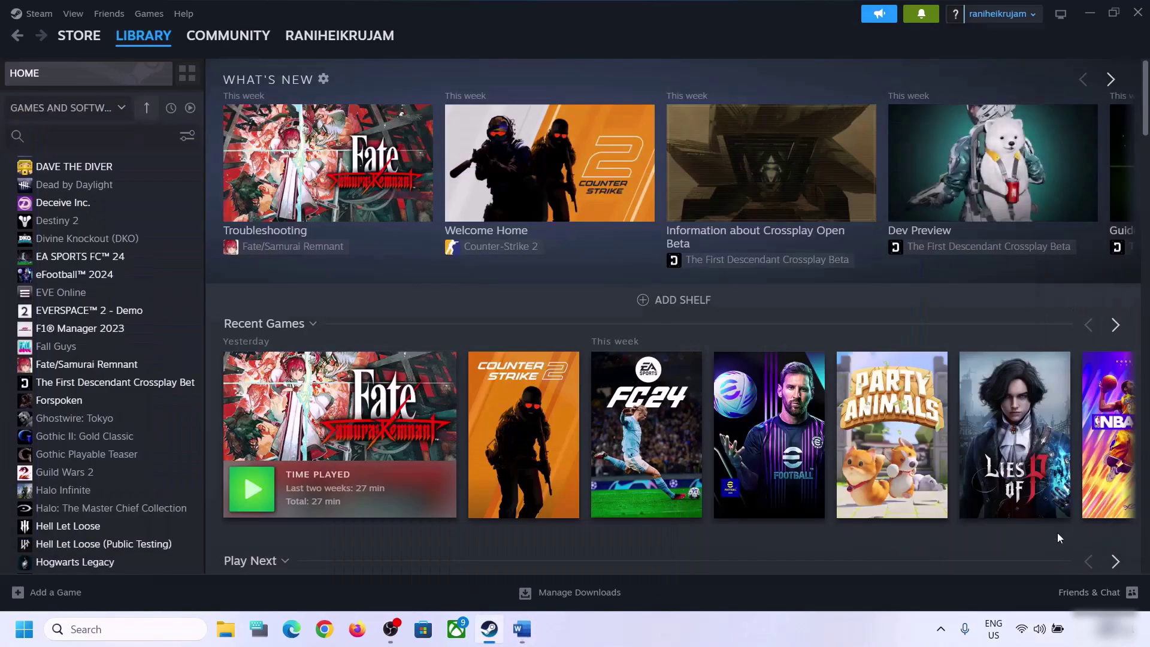
Step: Examine the sound output devices, spatial sound and volume mixer in the Windows quick settings, and close them
left_click(1040, 630)
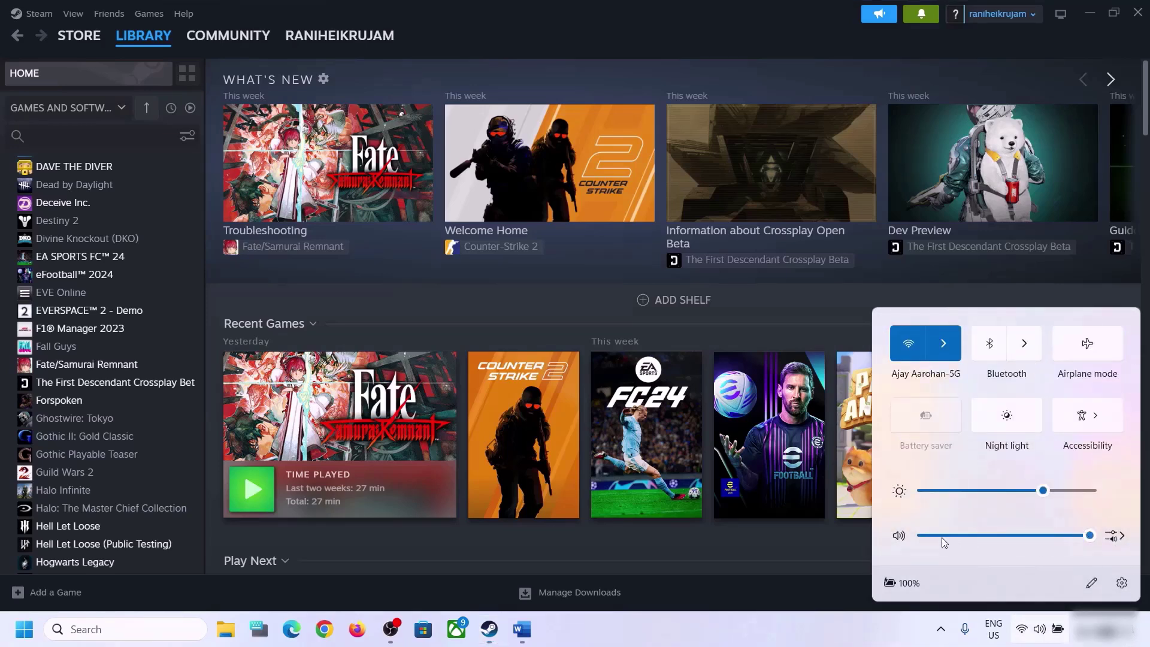
left_click(1120, 538)
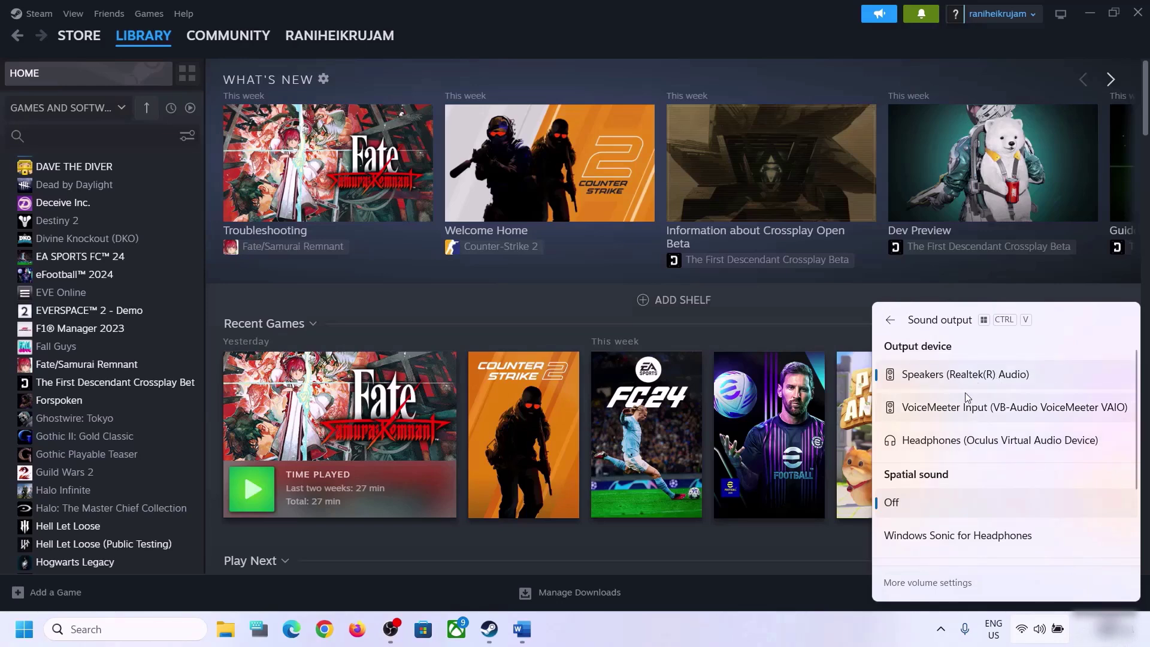
scroll(985, 419, "down", 4)
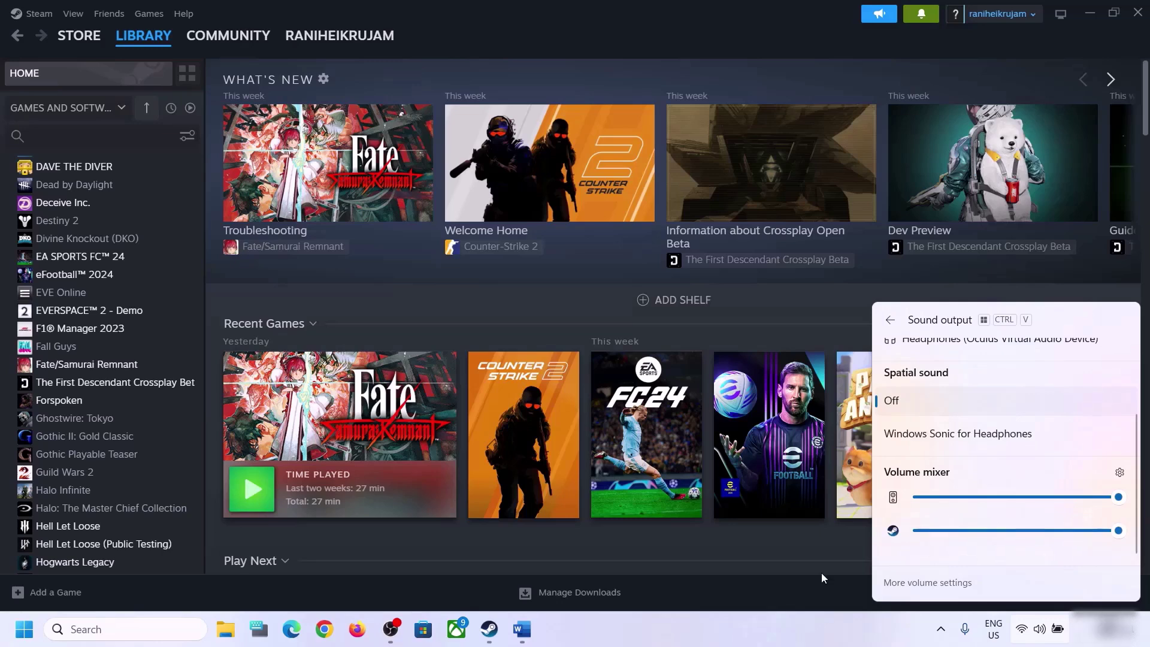
left_click(907, 629)
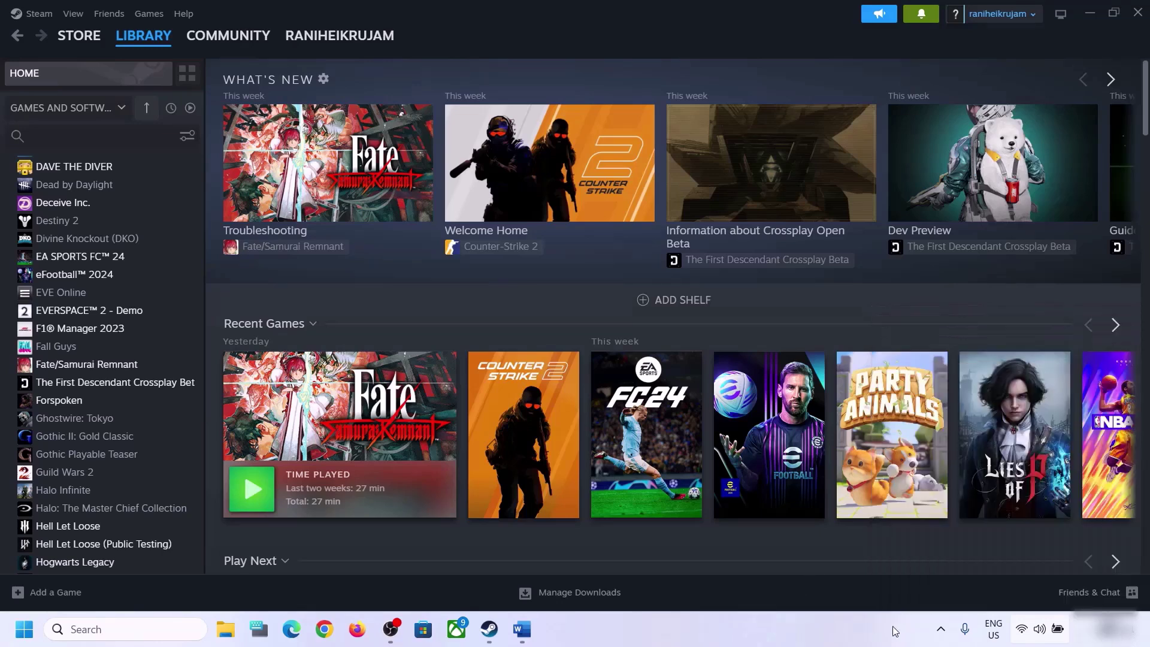
Step: Open the Windows Sound settings and review the selected output device, input device and volume levels
right_click(1043, 639)
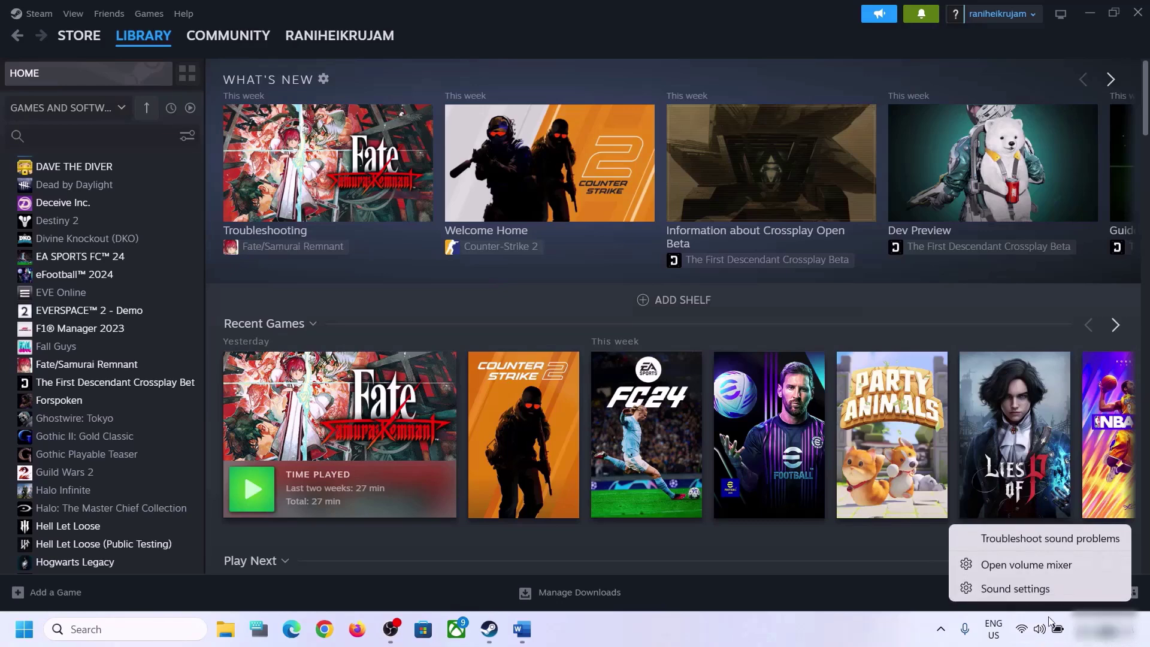
left_click(1023, 588)
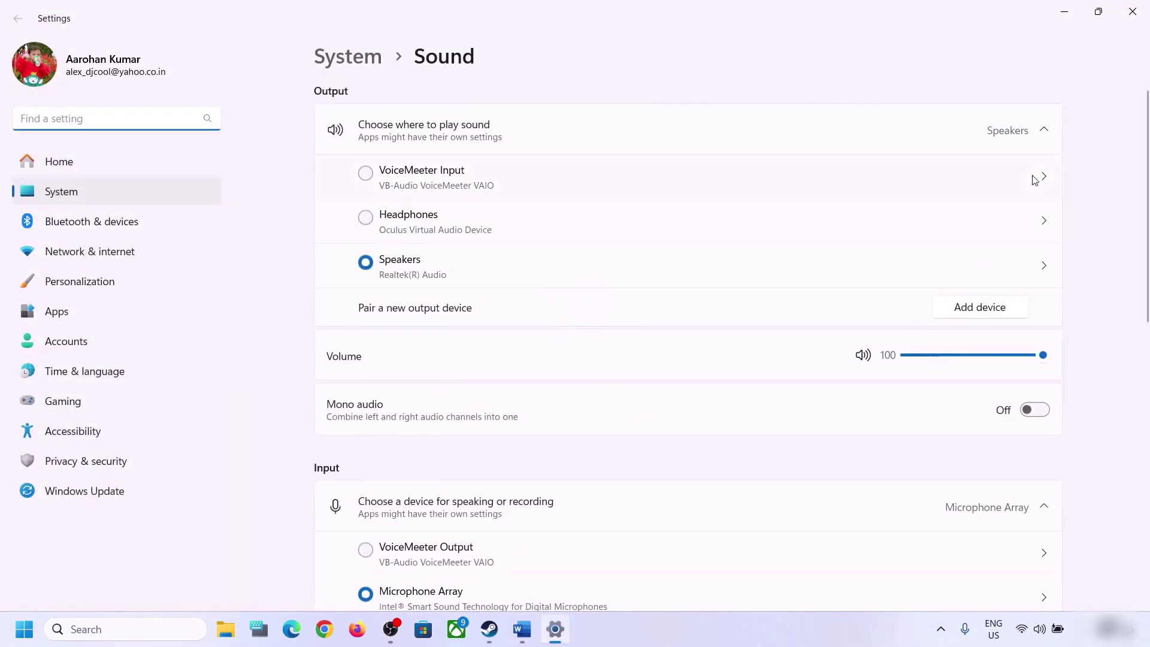
left_click(1045, 131)
left_click(1045, 130)
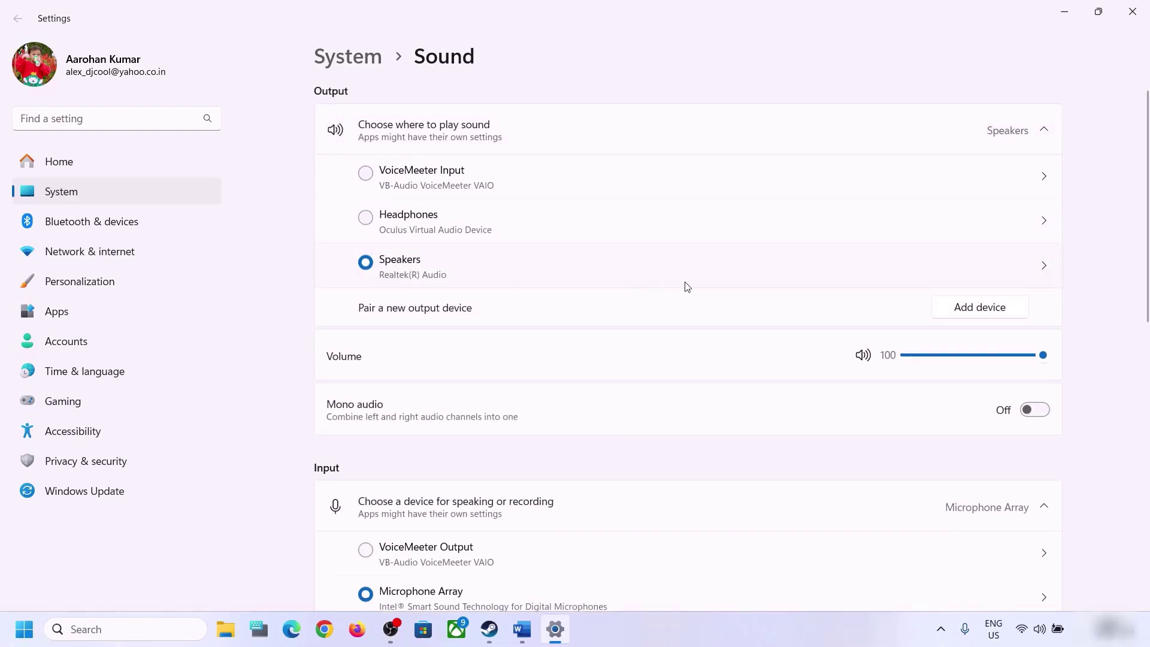
scroll(858, 454, "down", 8)
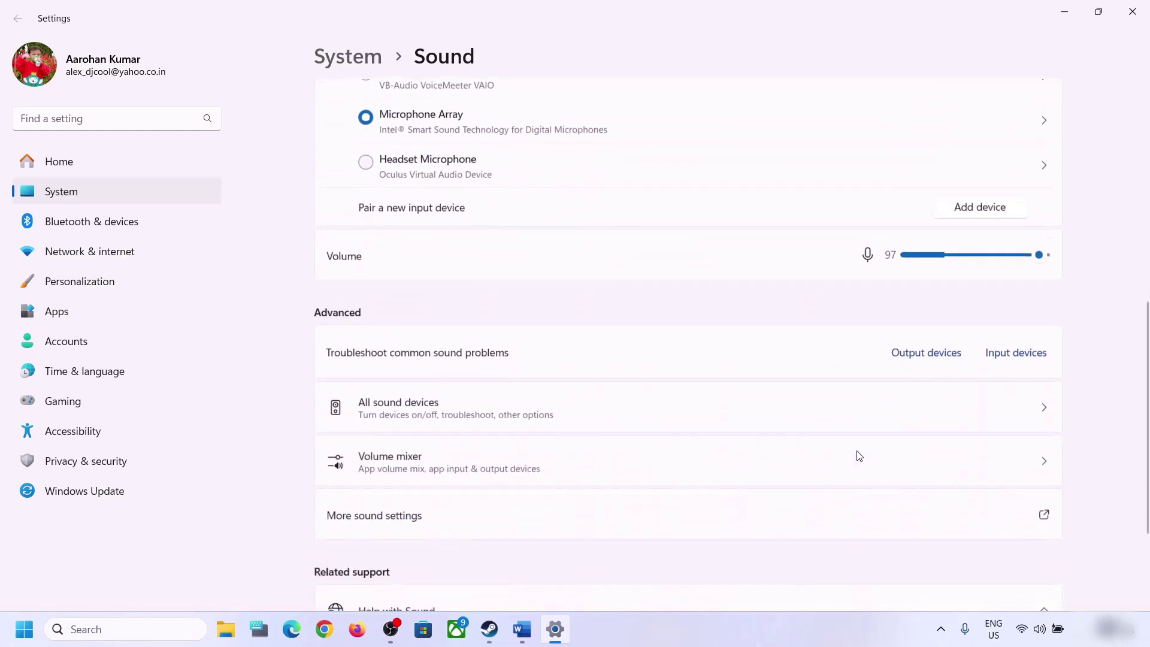
scroll(857, 454, "up", 3)
scroll(857, 454, "down", 3)
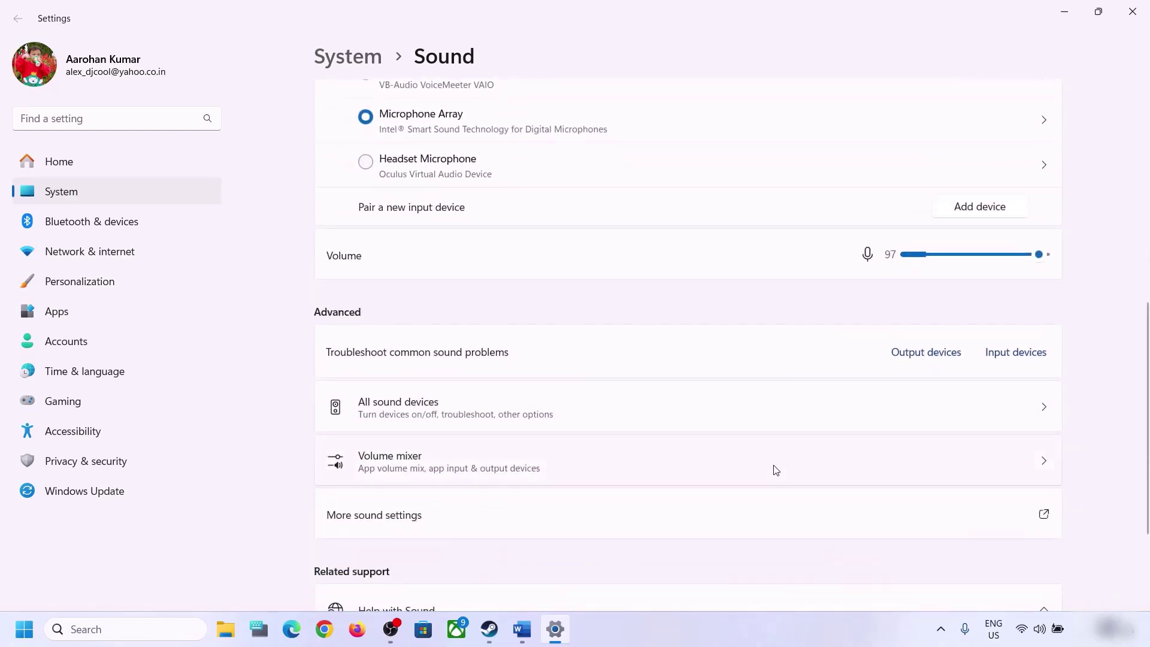
Step: Check the output device, input device and per-app volumes in the Volume mixer, and close Settings
left_click(373, 464)
scroll(773, 431, "down", 1)
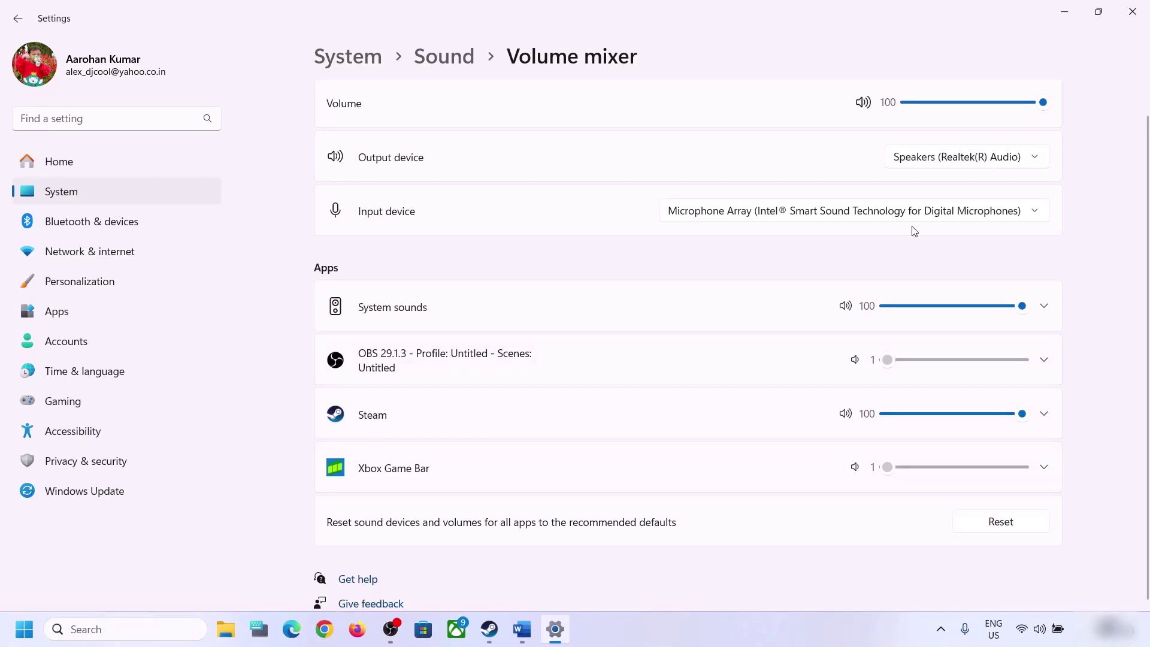
left_click(1132, 12)
Step: Switch back to the Word notes and highlight the Step 3 instructions to restart the game and restart the PC
left_click(522, 629)
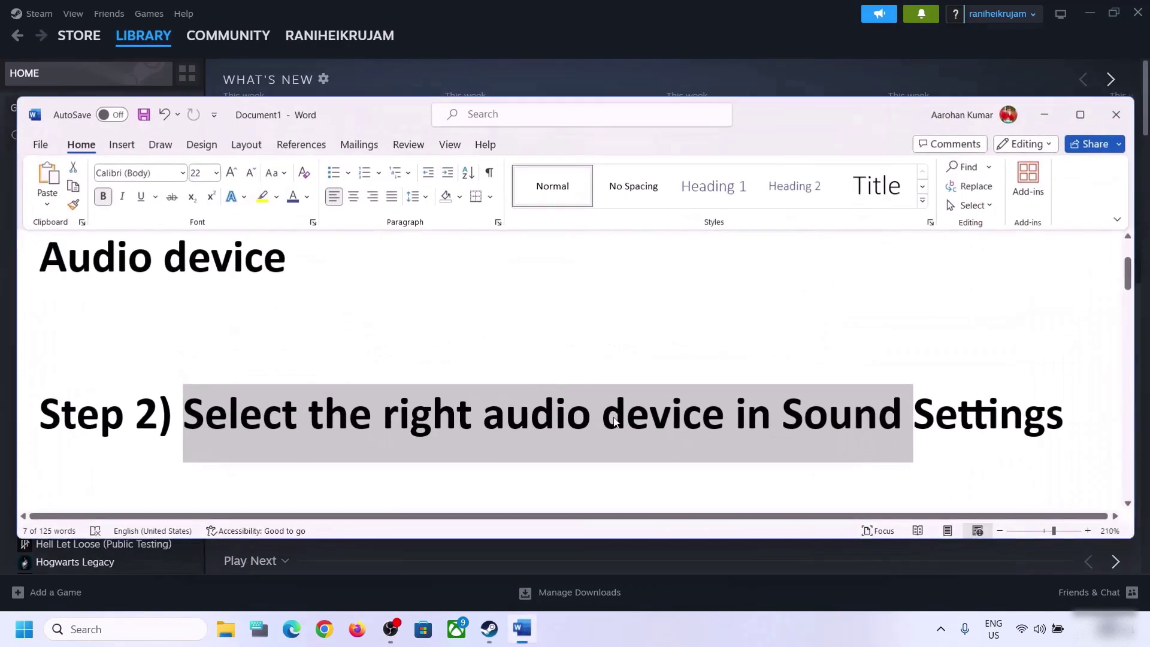
scroll(495, 457, "down", 2)
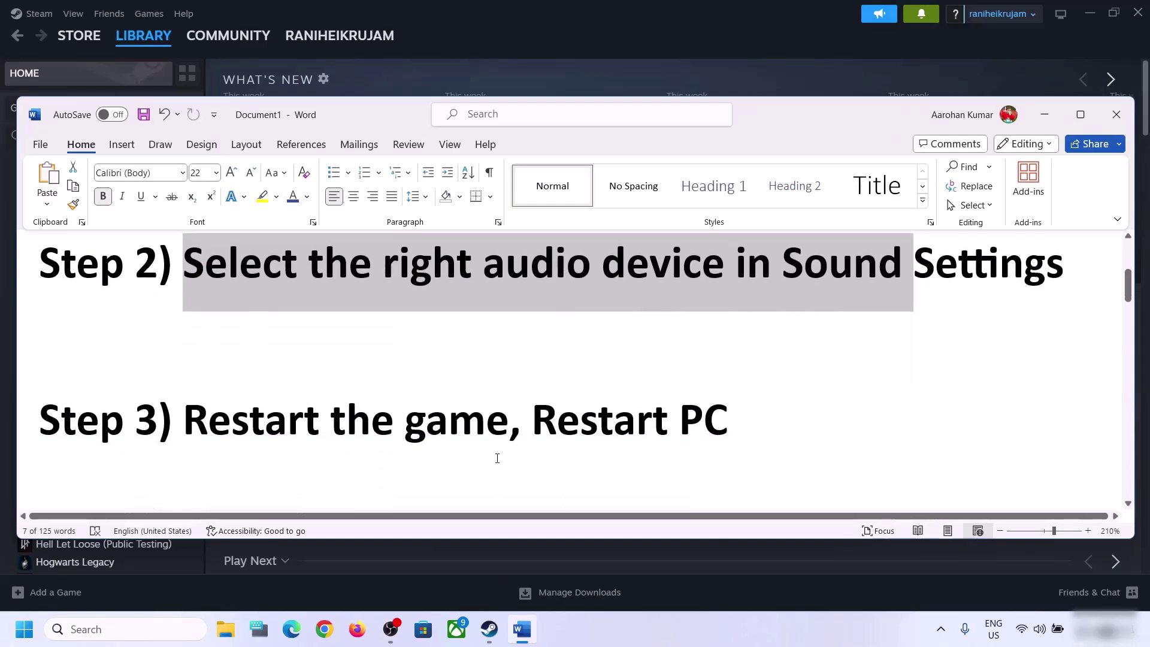
left_click_drag(185, 427, 508, 427)
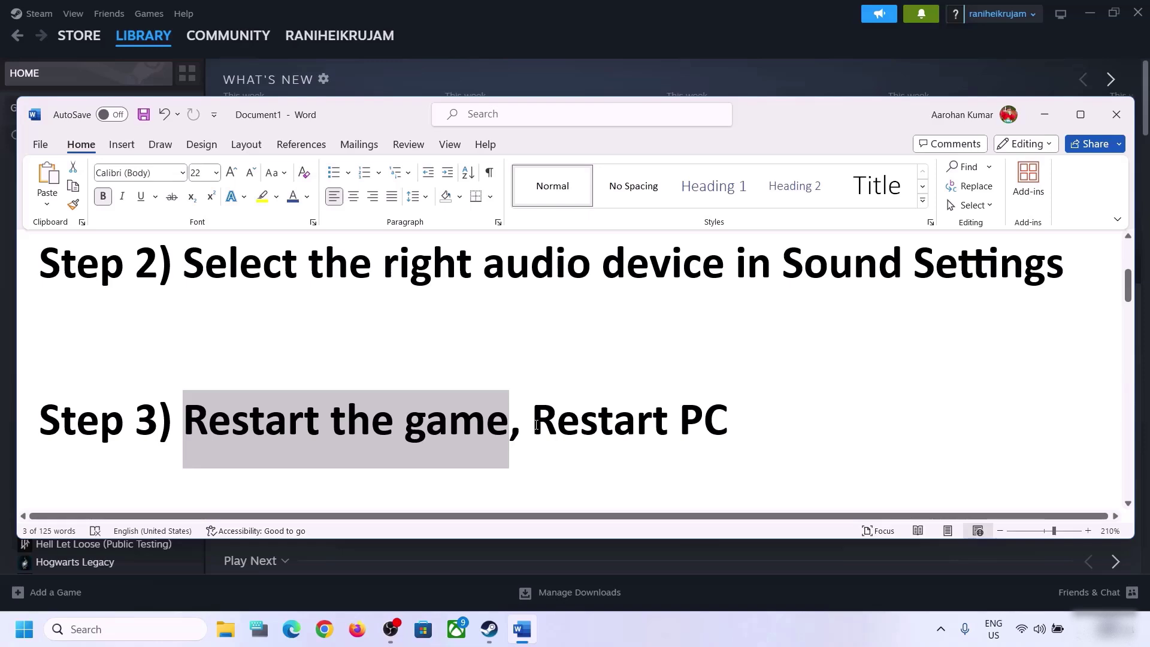
left_click_drag(536, 425, 729, 426)
Step: Show the PC's power options and dismiss them without choosing one
key("super")
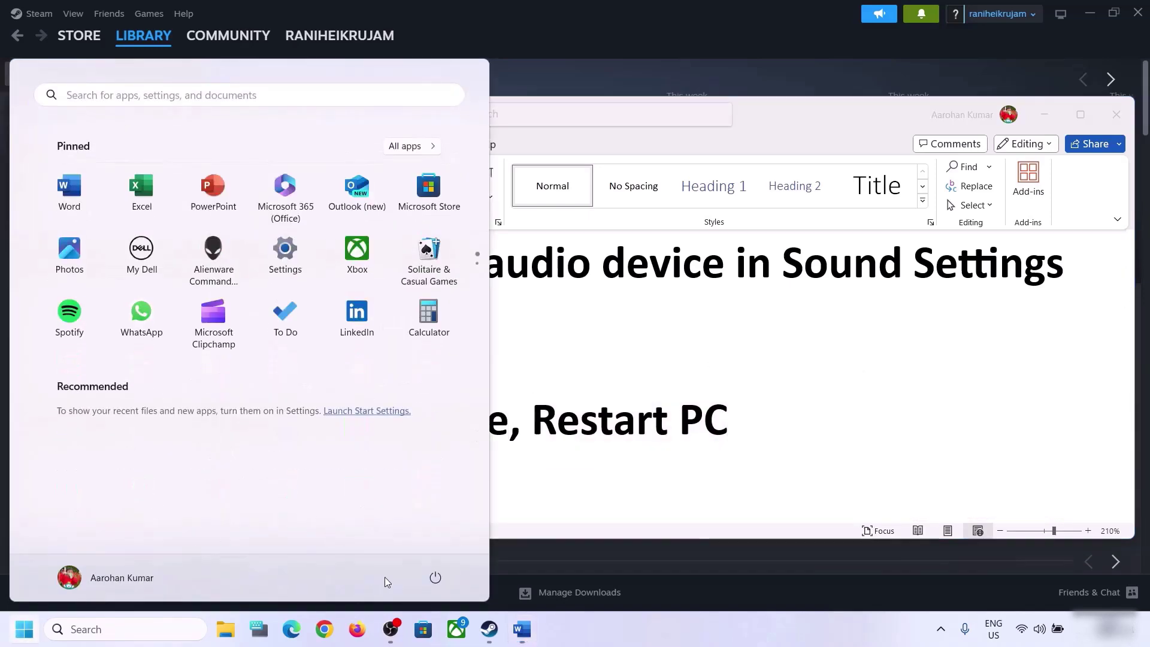
left_click(436, 577)
key("Escape")
key("Escape")
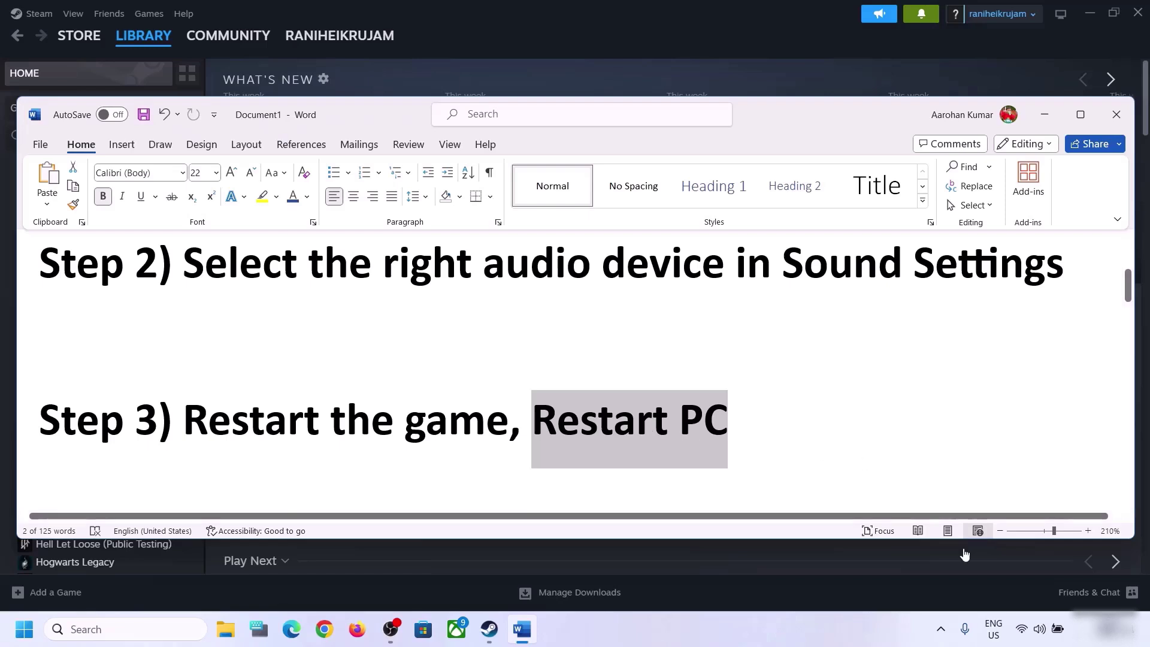
Step: Recheck the sound output options in the Windows quick settings and close them
left_click(1053, 629)
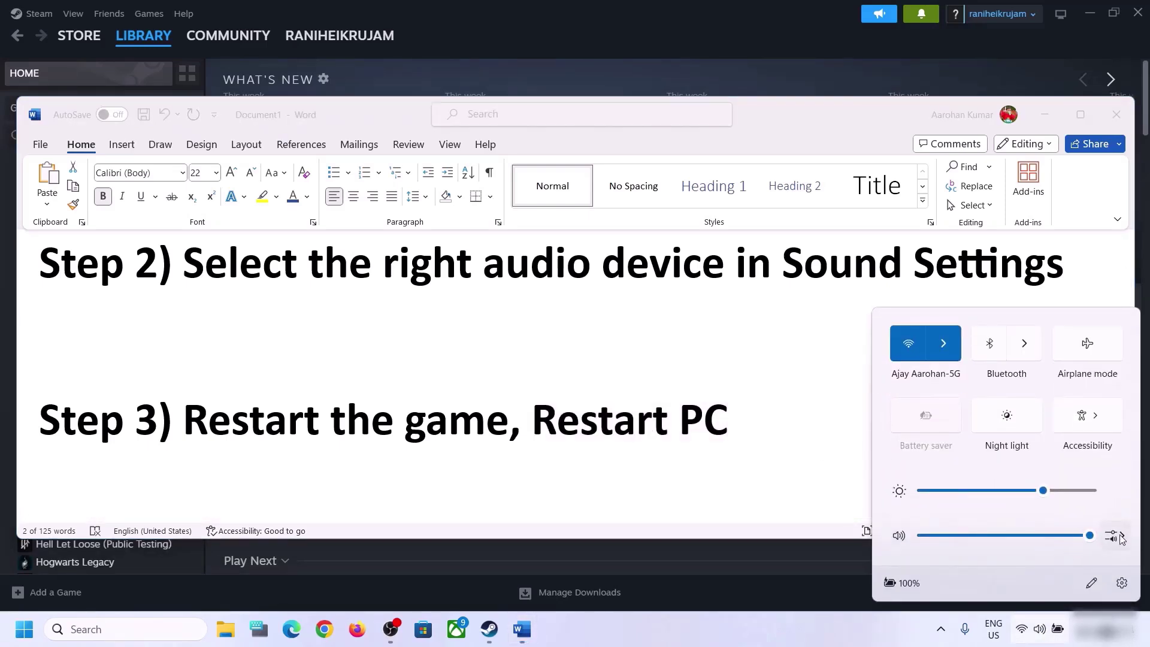
left_click(1120, 537)
key("Escape")
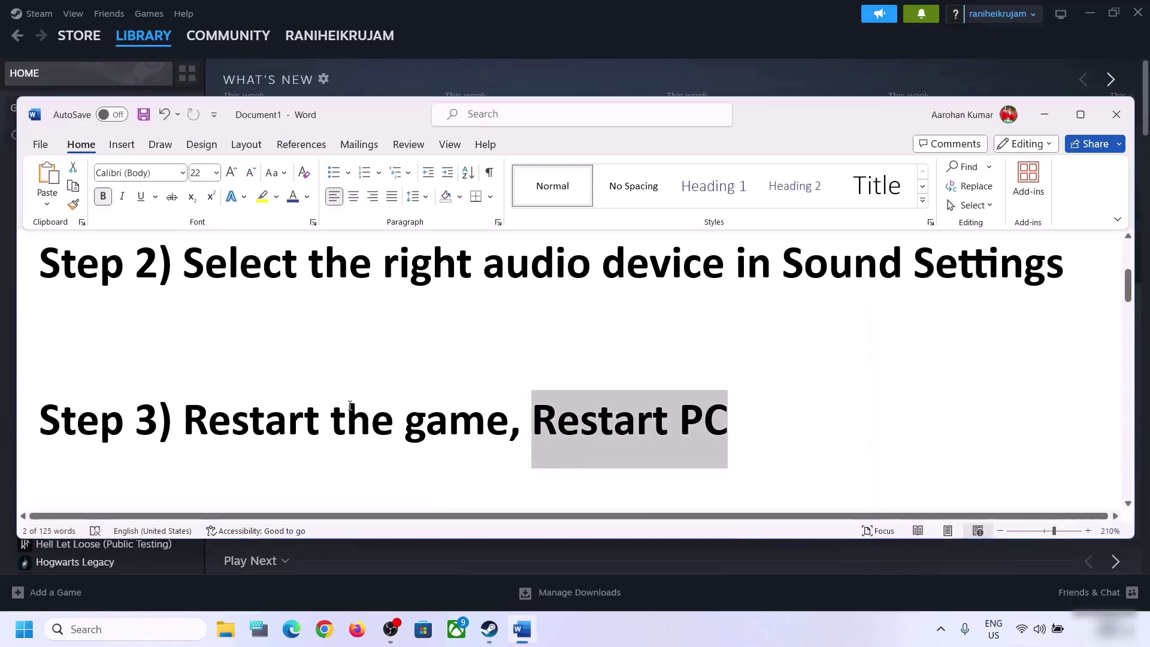
Step: Go to Step 4 in the Word notes and highlight the instruction on setting the sound sample rate
left_click(392, 411)
scroll(394, 408, "down", 4)
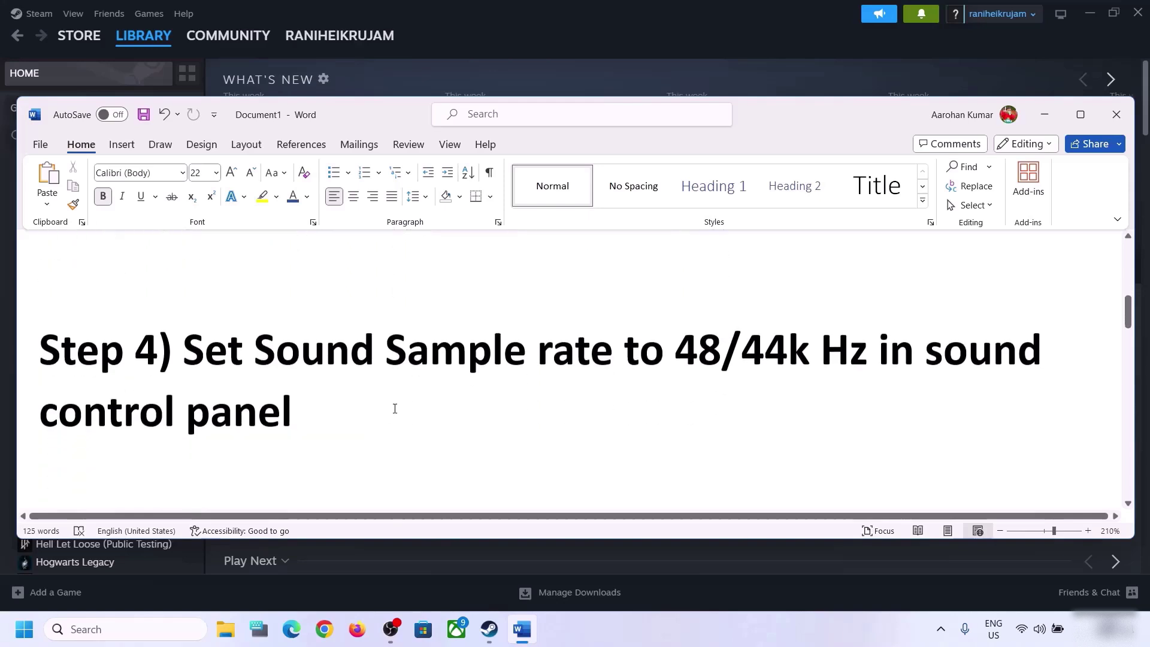
left_click_drag(184, 357, 395, 435)
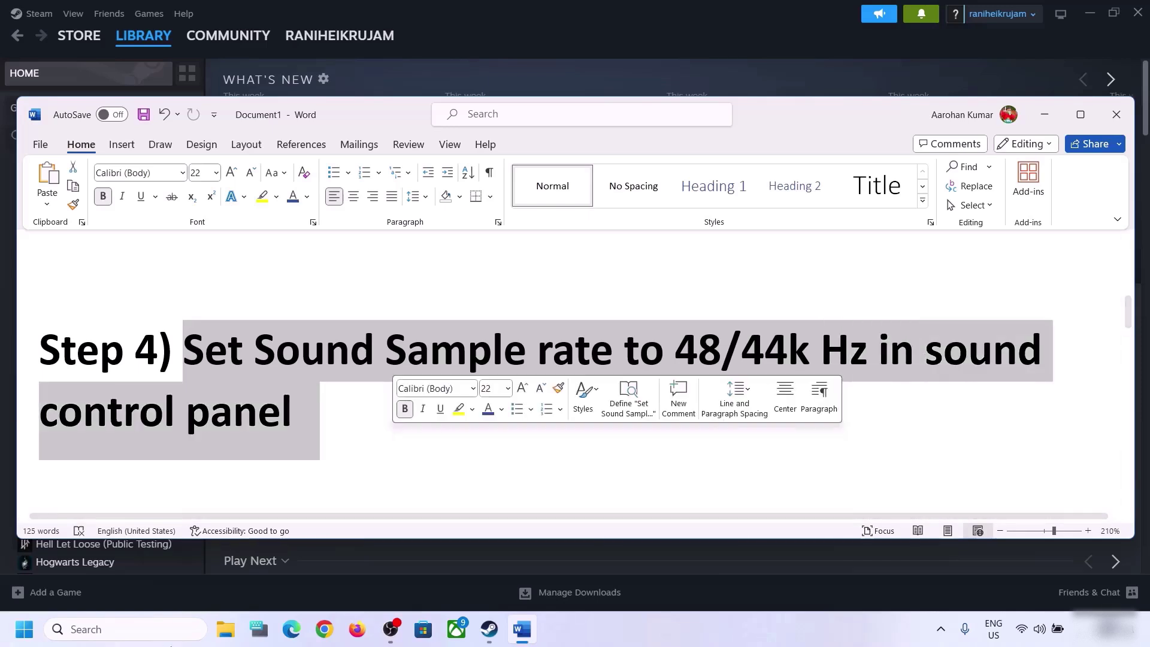
Step: Open Control Panel and bring up the Sound playback devices from the Hardware and Sound category
left_click(131, 635)
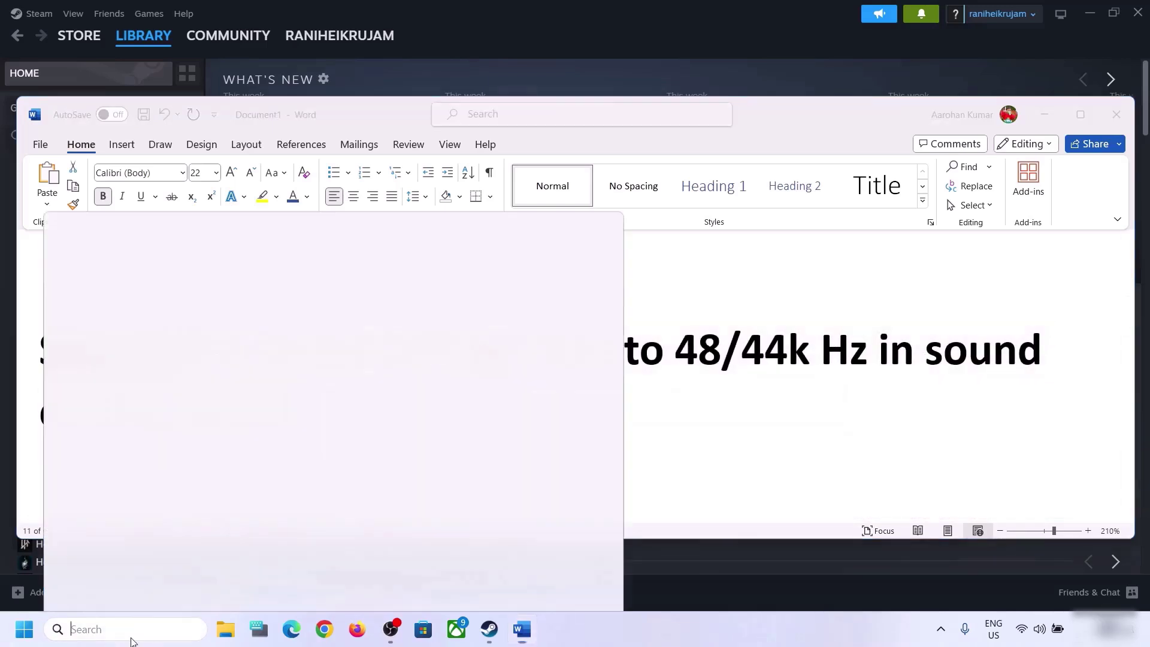
type("control")
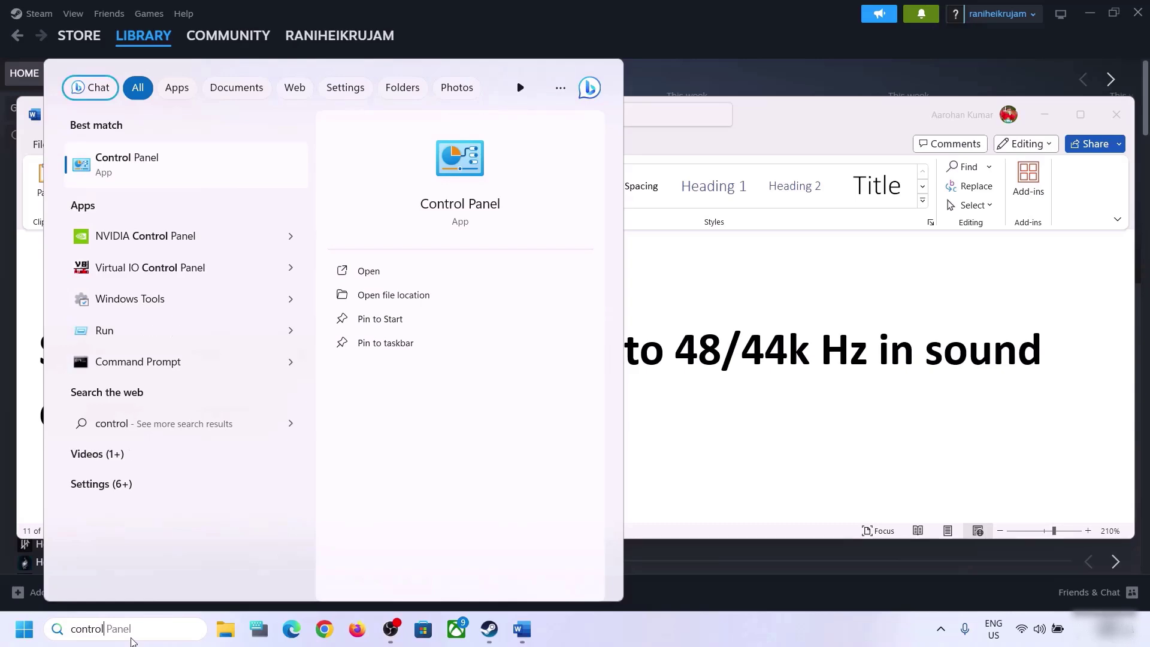
left_click(161, 172)
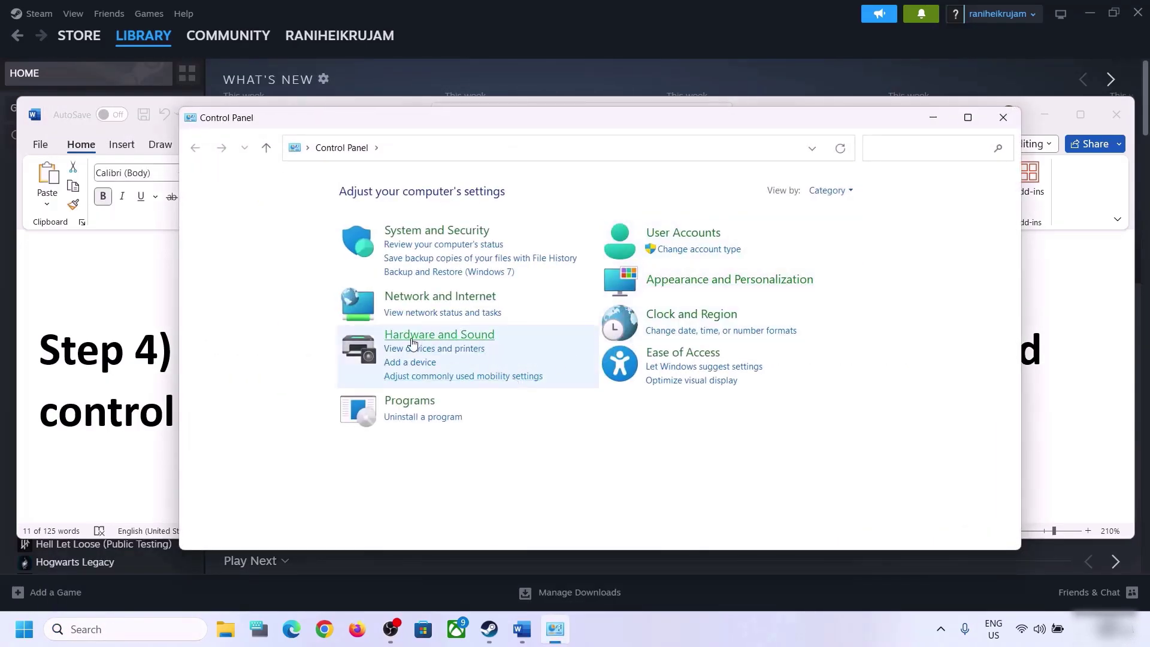
left_click(436, 335)
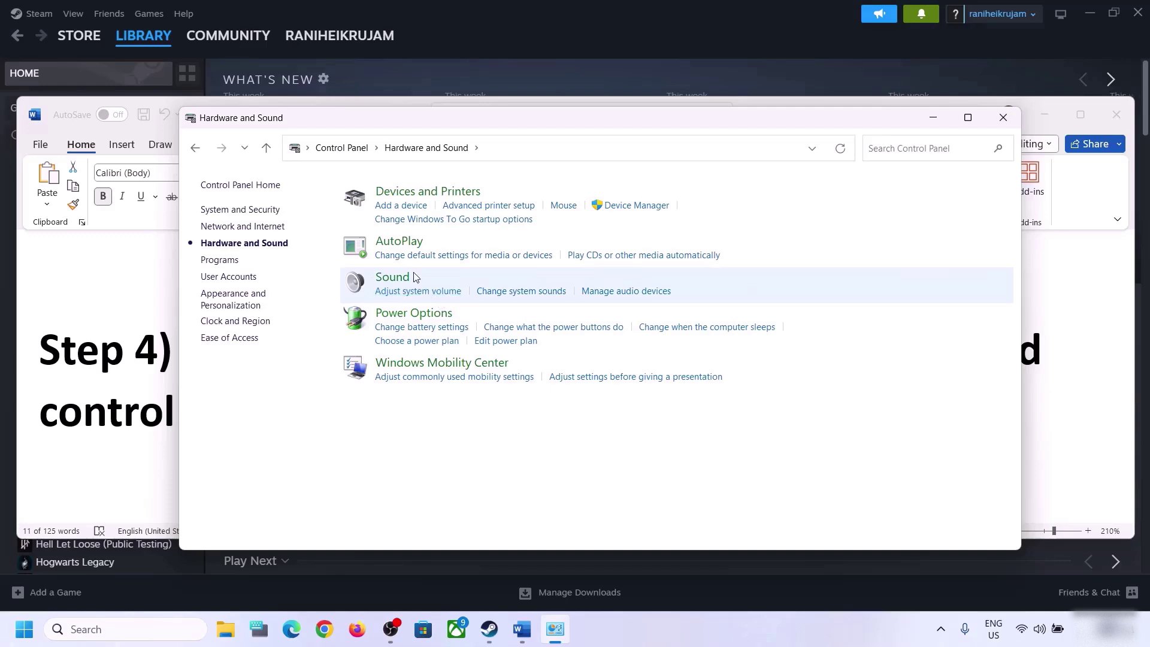
left_click(398, 281)
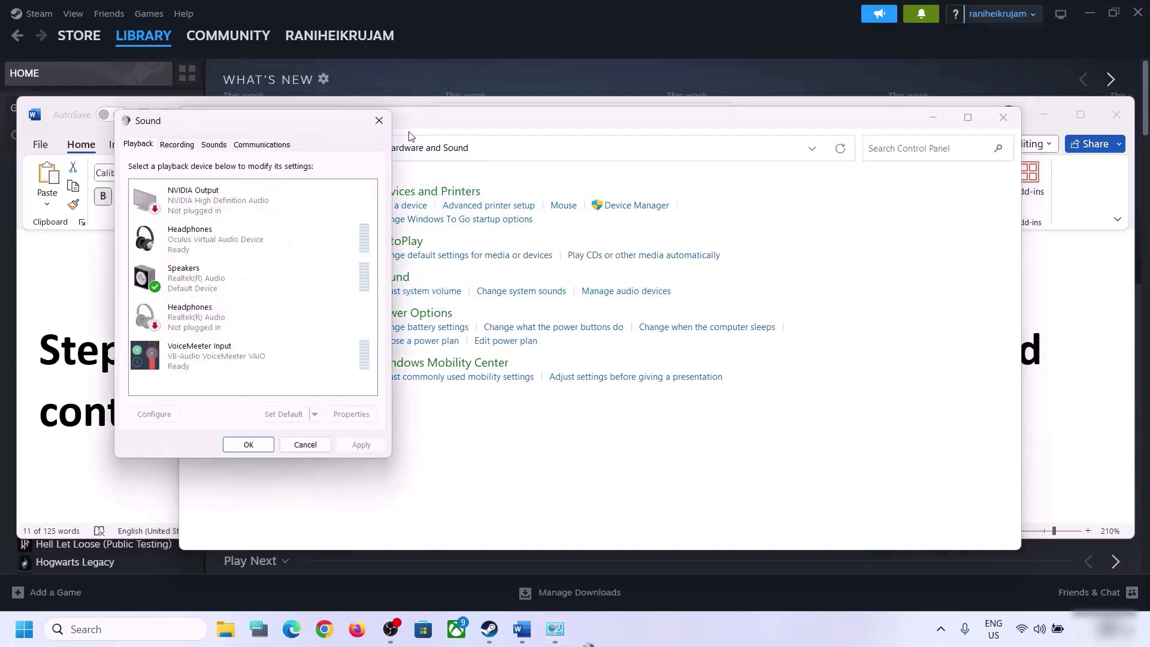
left_click_drag(451, 125, 544, 103)
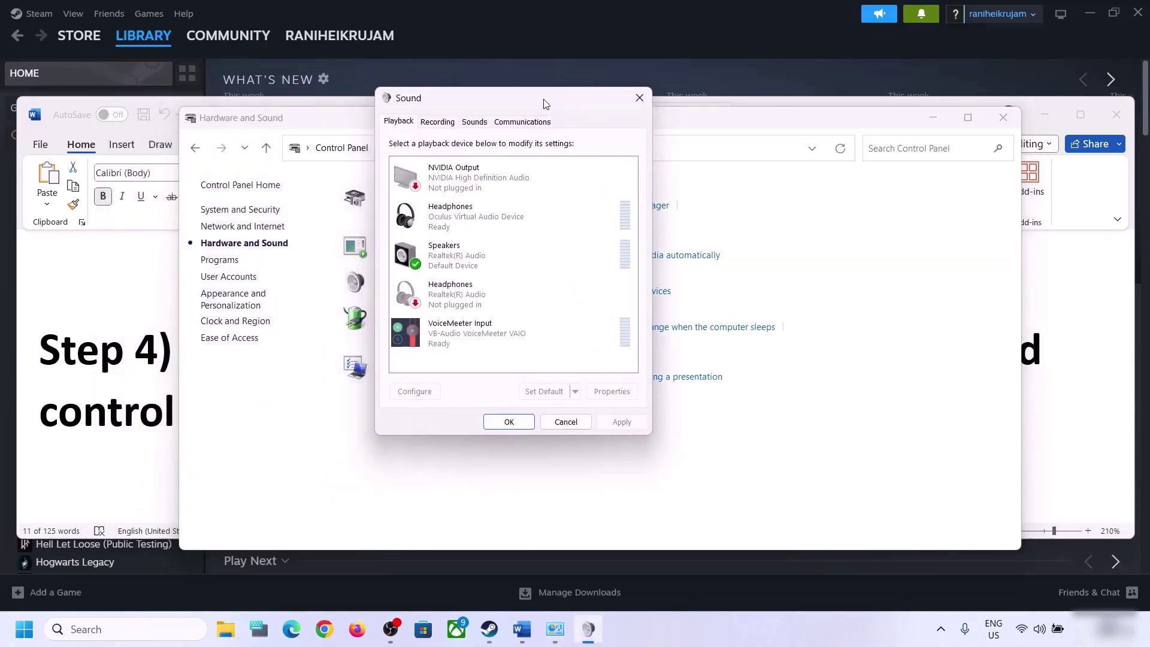
Step: Select the default Realtek Speakers playback device and open the advanced settings in its properties
left_click(468, 265)
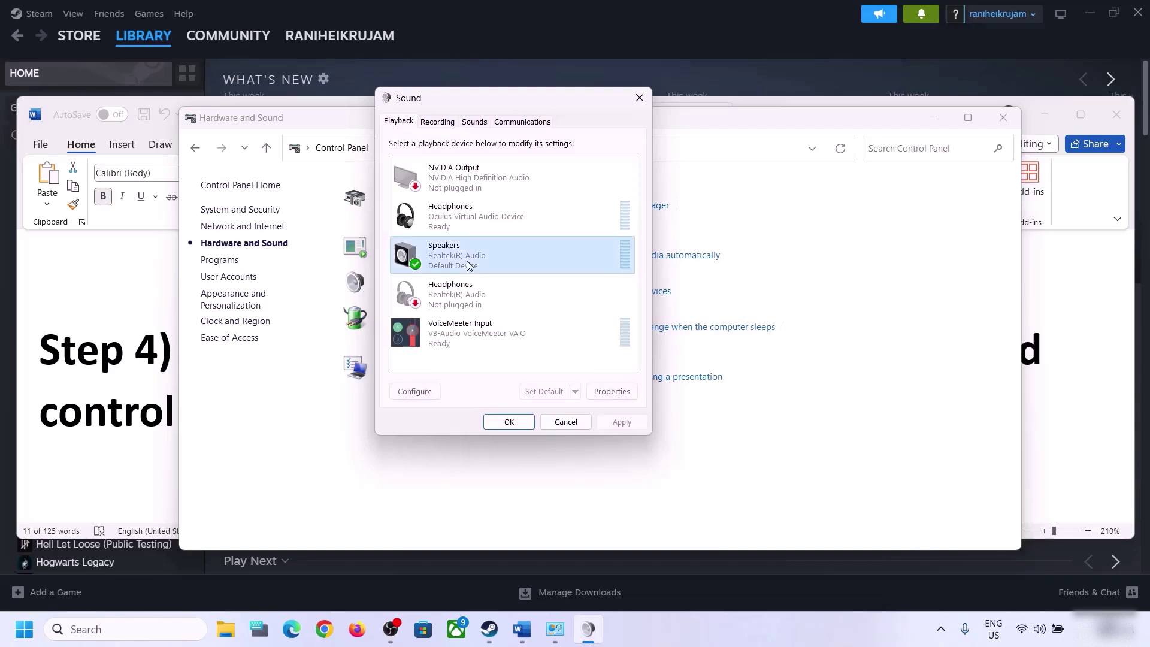
left_click(465, 219)
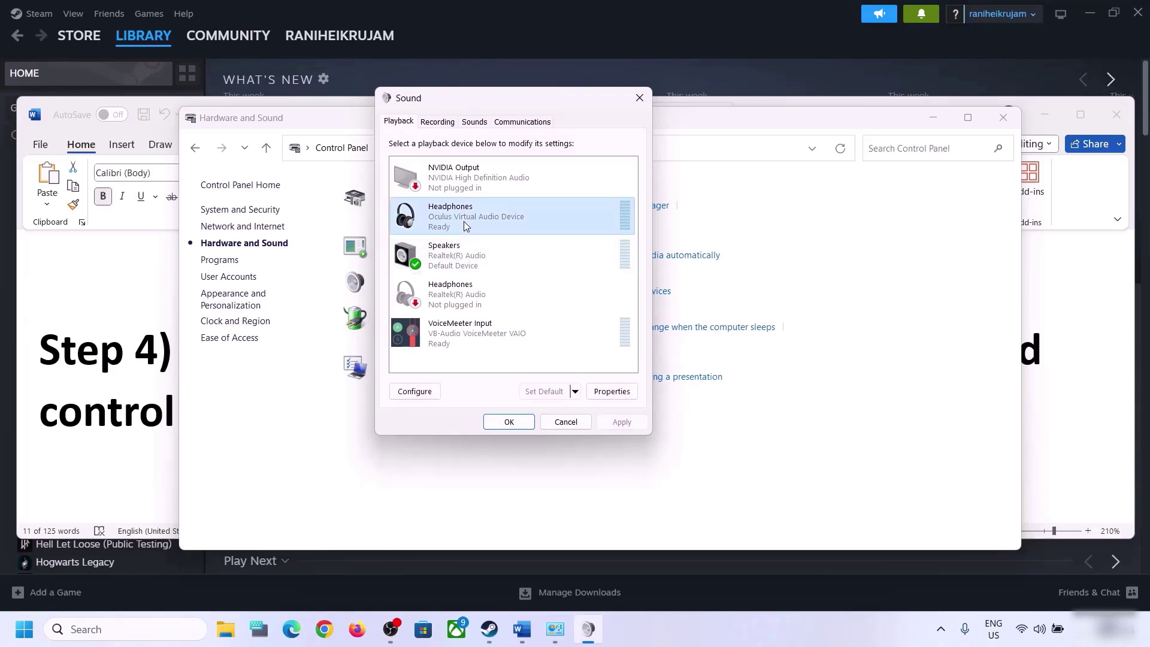
left_click(462, 248)
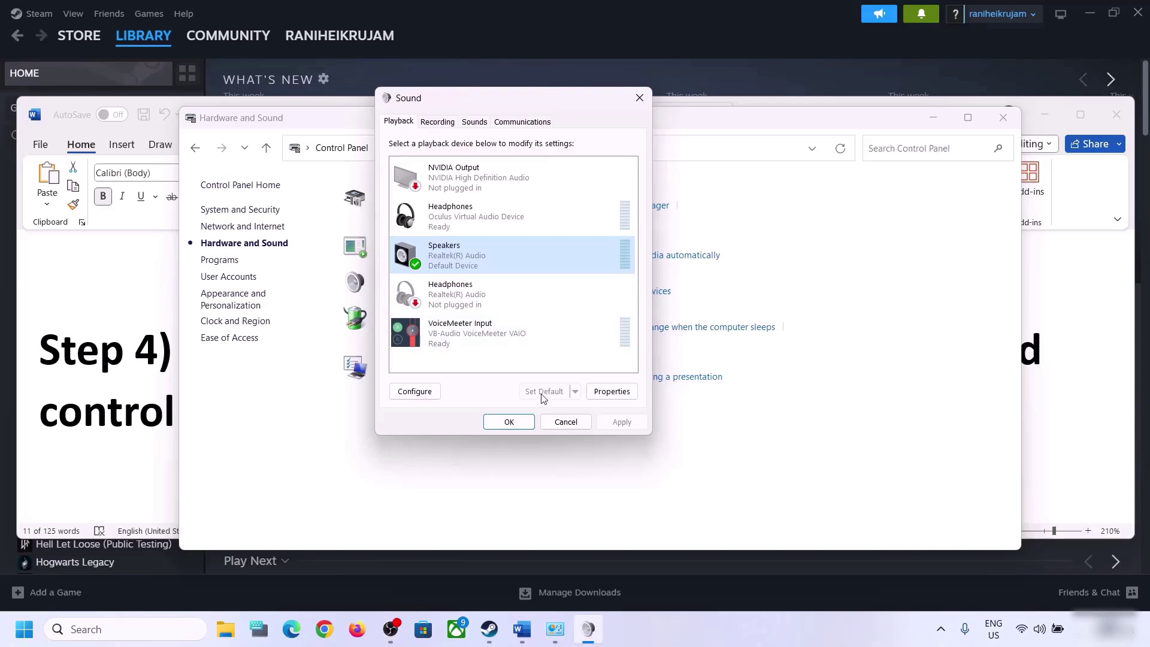
right_click(472, 263)
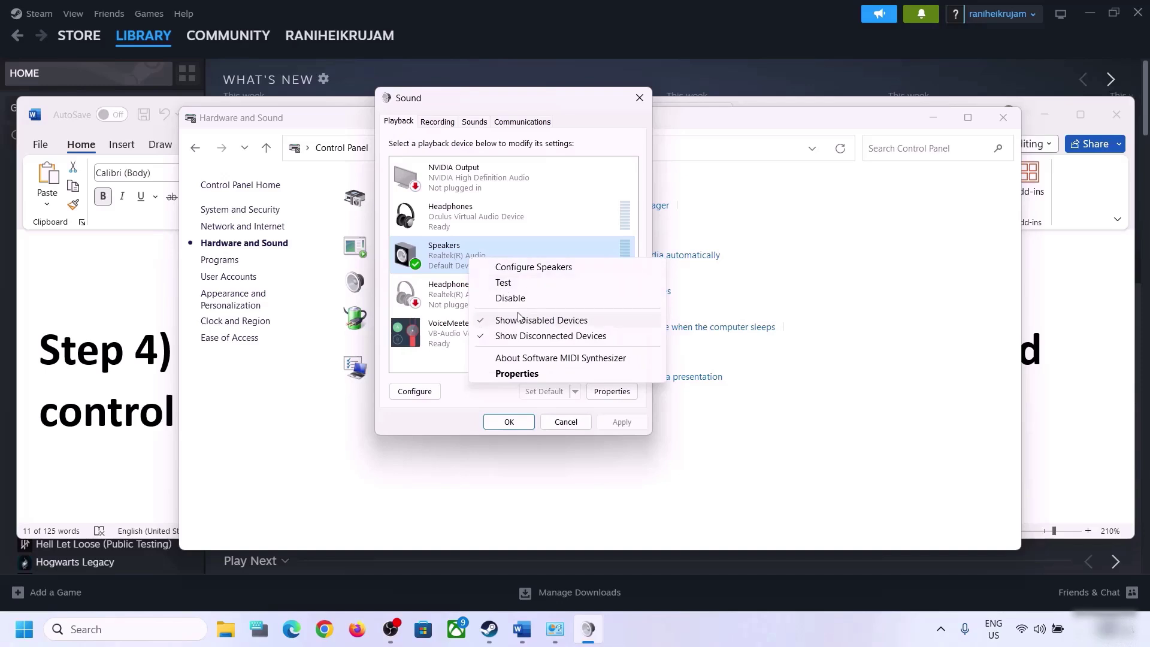
left_click(519, 374)
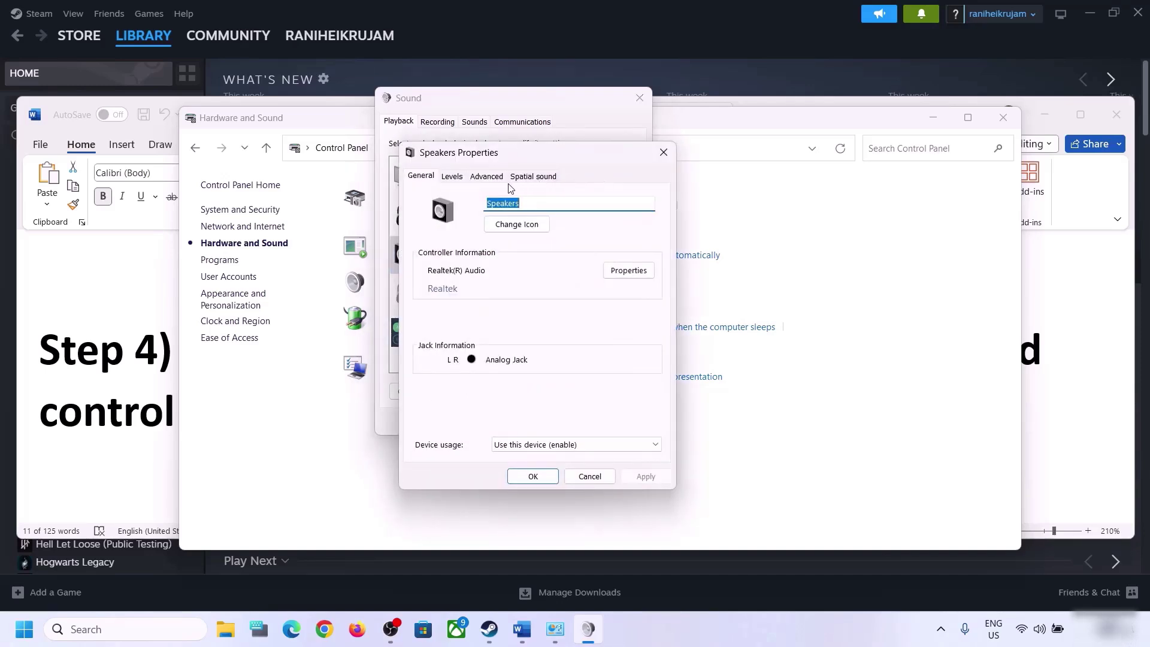
left_click(486, 177)
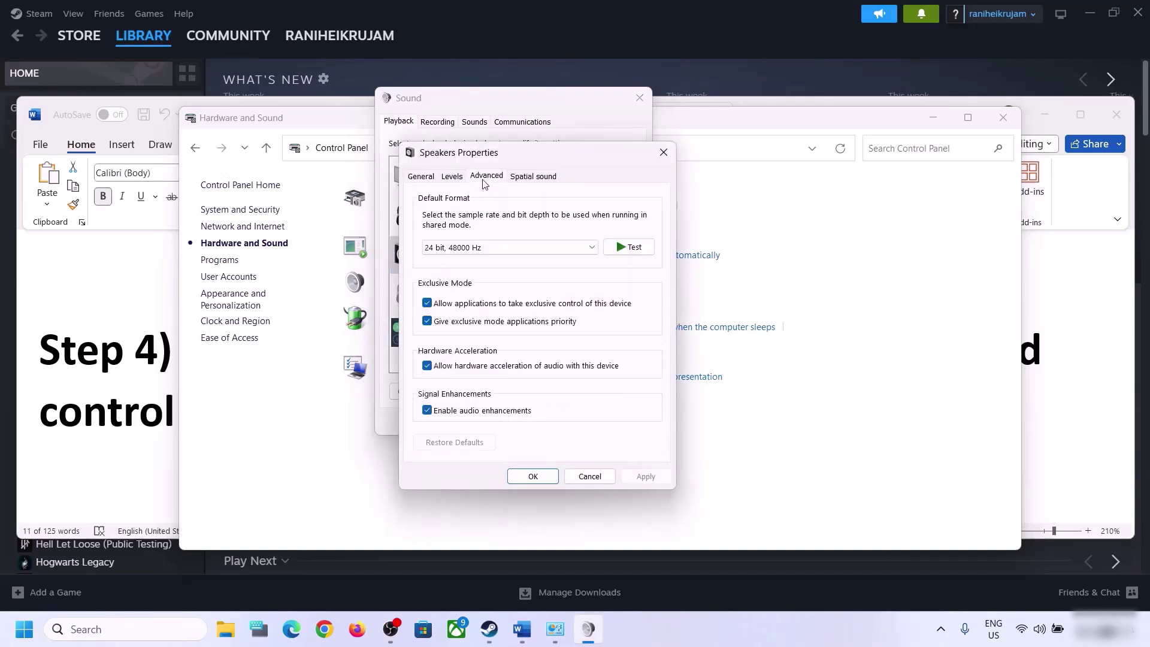
Step: Set the speakers' default format to 16 bit, 48000 Hz and apply it
left_click(591, 248)
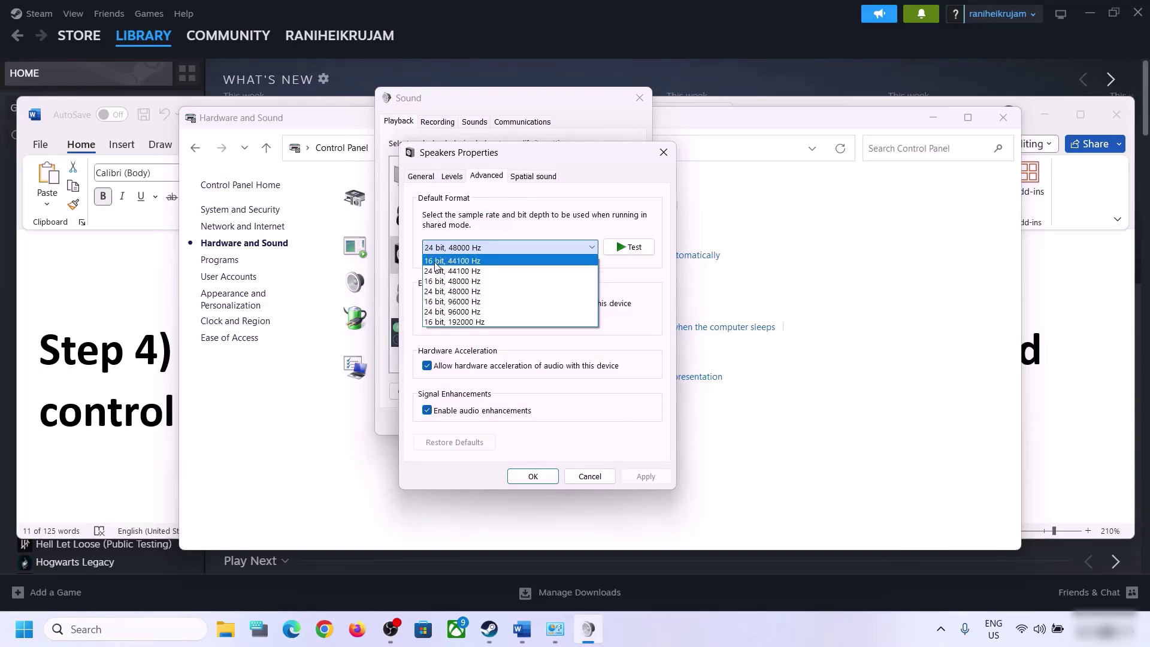
left_click(466, 283)
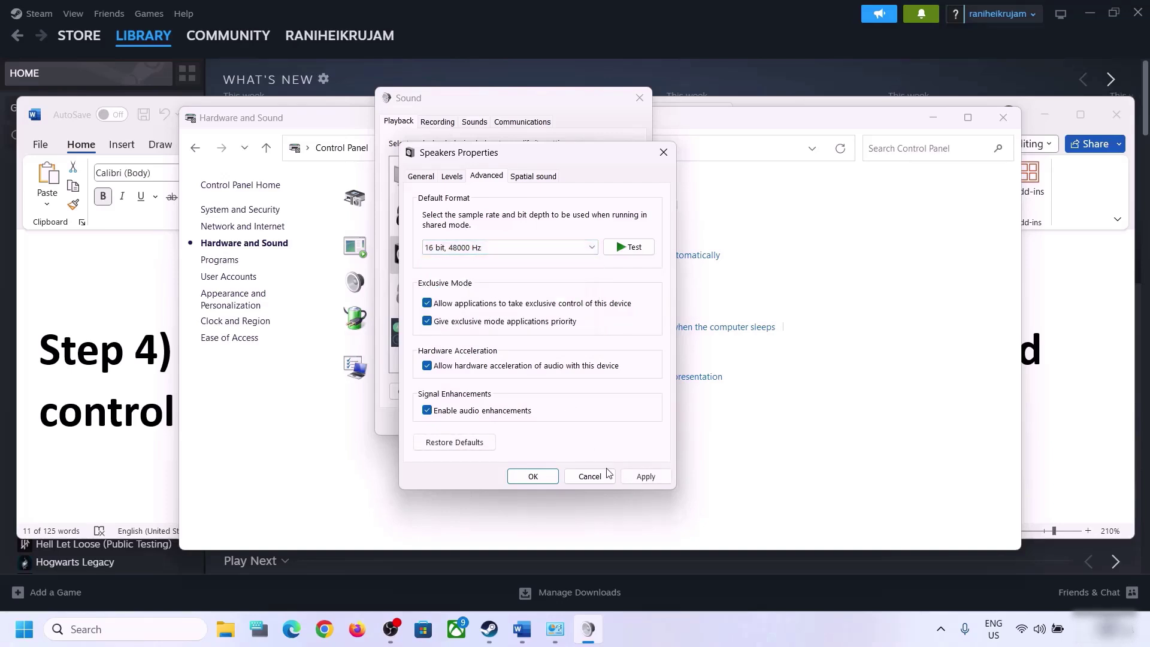
left_click(642, 479)
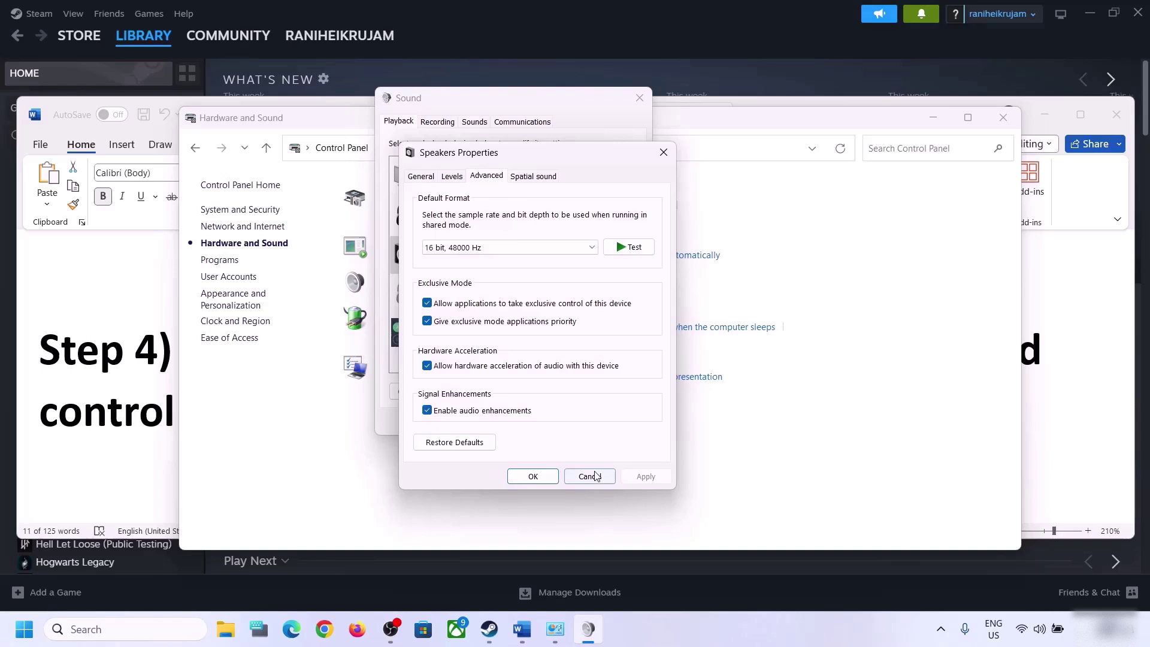
Step: Set the speakers' default format to 24 bit, 48000 Hz, apply it, and close the sound dialogs and Control Panel
left_click(495, 256)
left_click(455, 290)
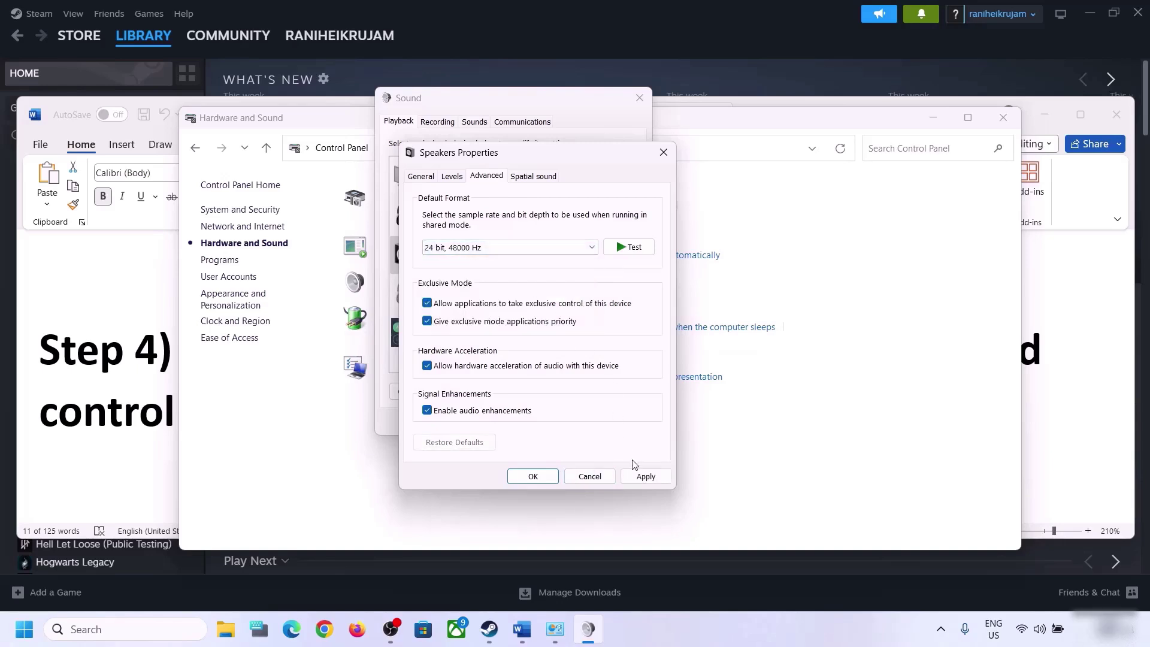
left_click(643, 477)
left_click(534, 478)
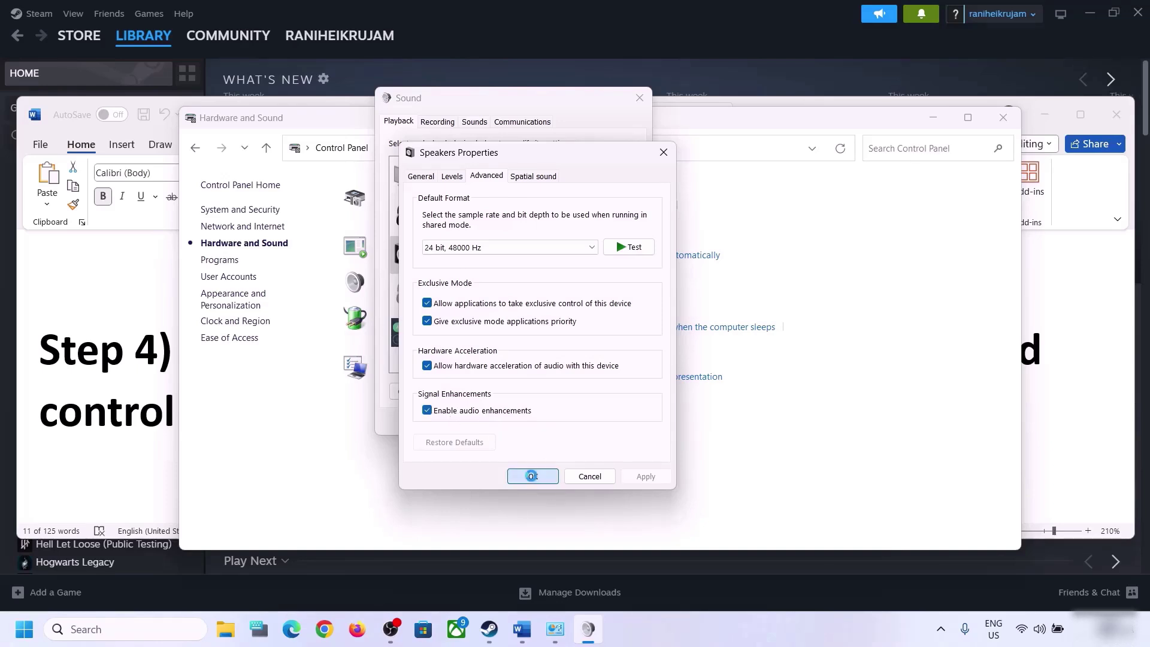
left_click(522, 423)
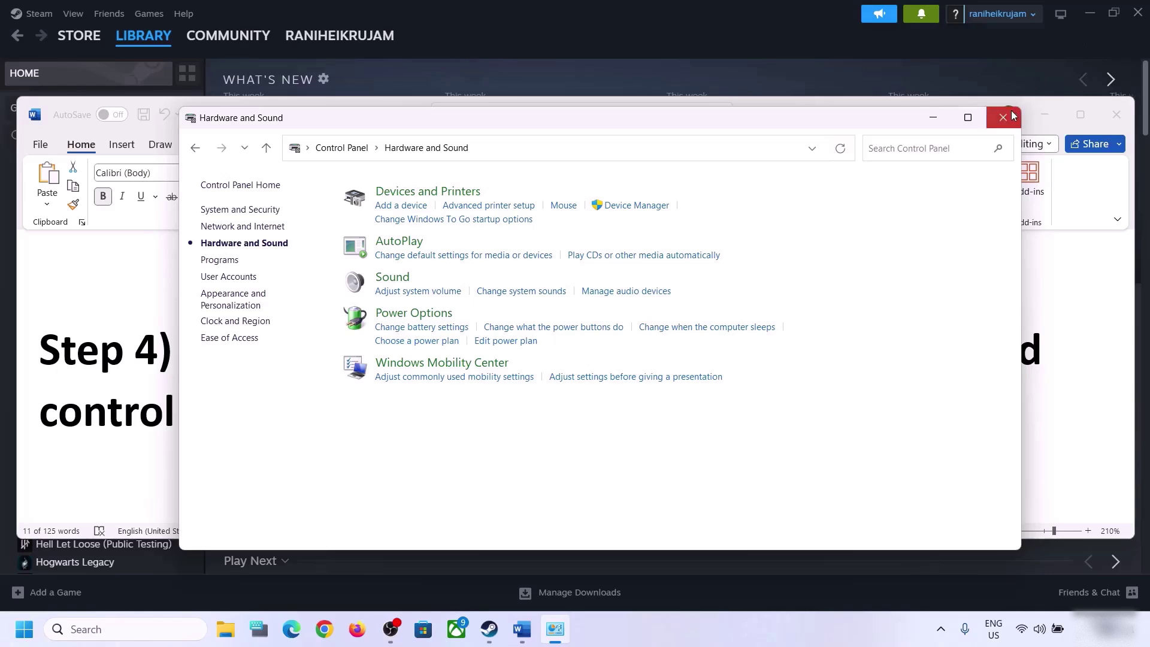
left_click(1003, 117)
Step: Go to Step 5 in the Word notes and highlight the instructions on disconnecting the controller at game start and reconnecting it once sound is established
left_click_drag(626, 351, 875, 351)
left_click(281, 397)
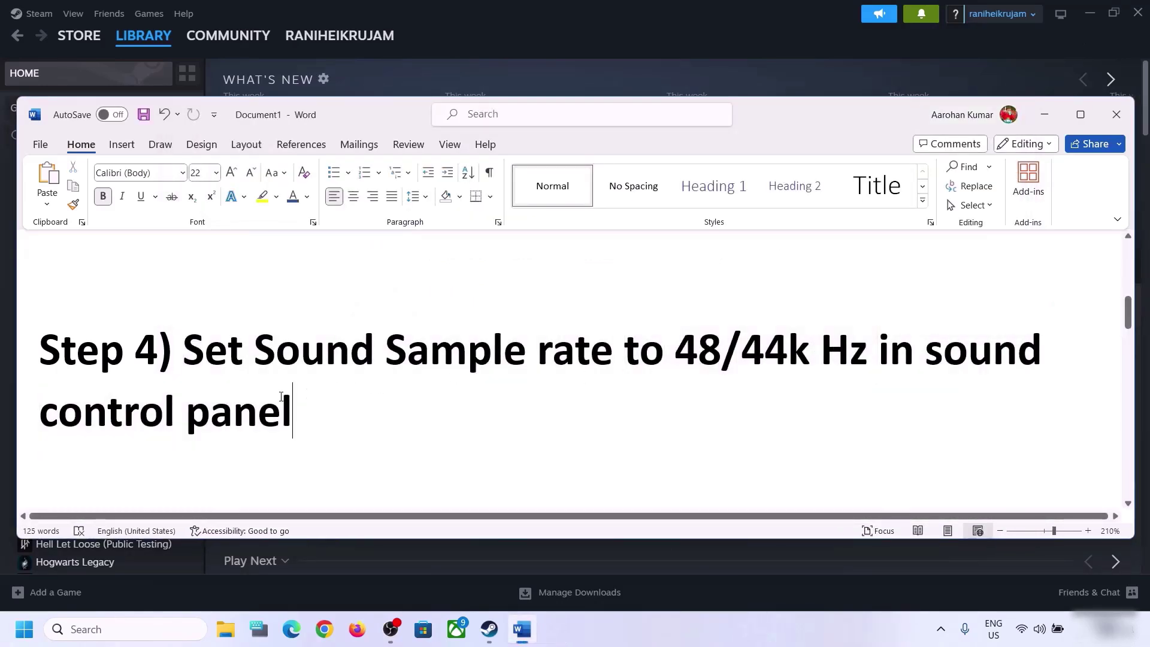
scroll(361, 393, "down", 3)
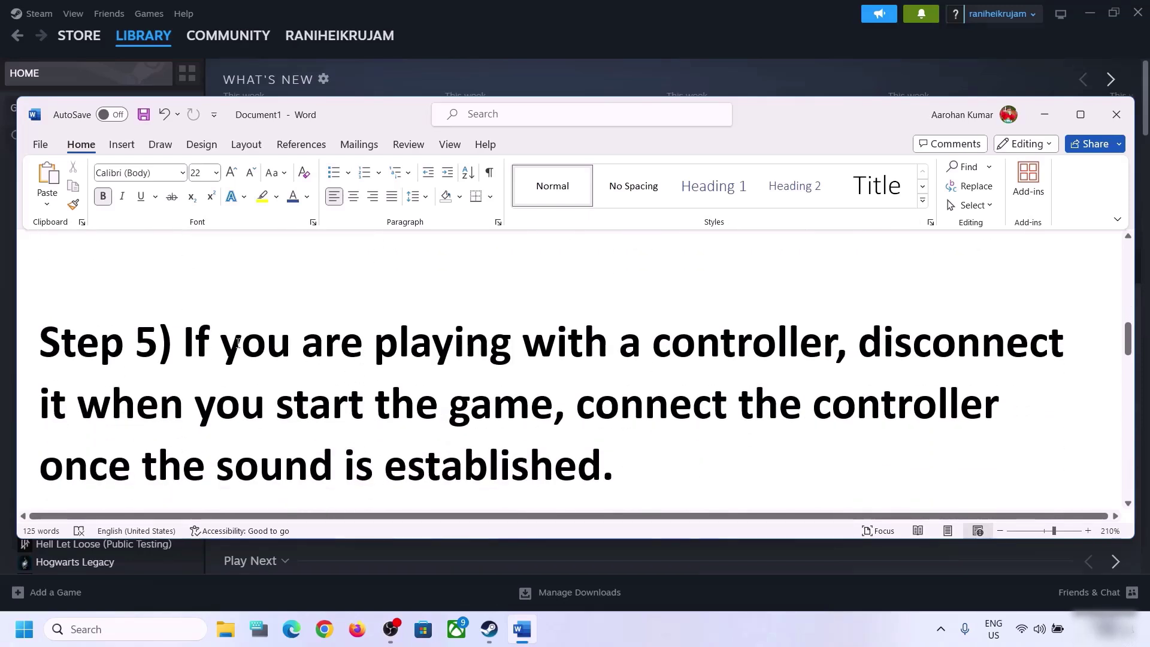
left_click_drag(193, 345, 709, 335)
left_click_drag(782, 334, 529, 418)
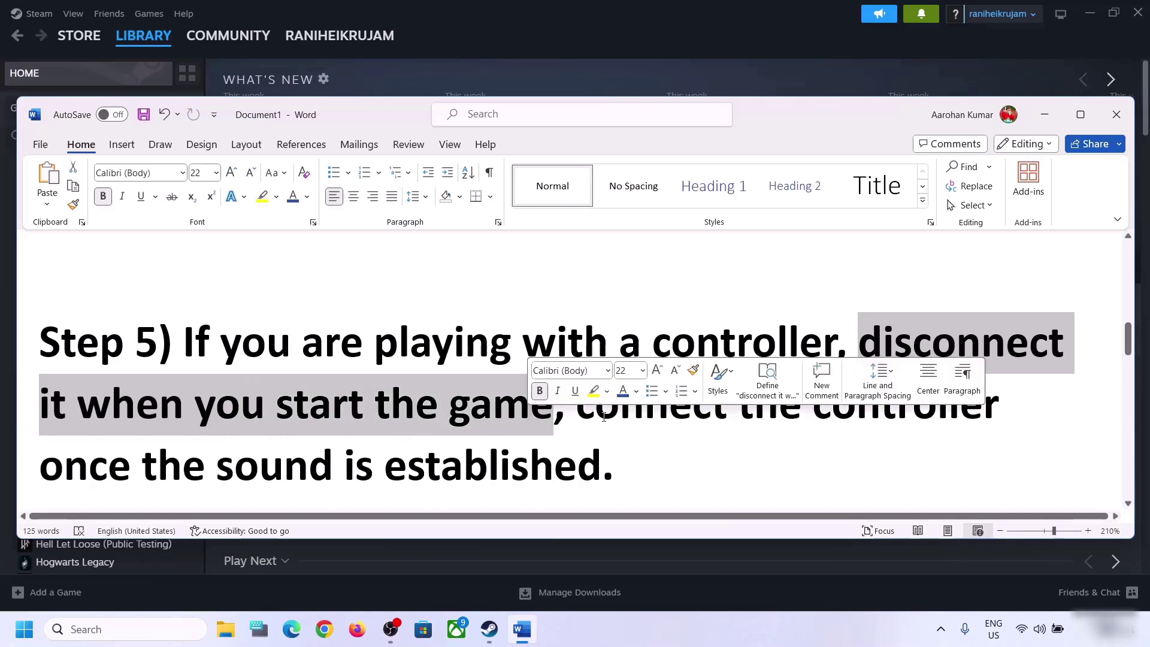
left_click(912, 340)
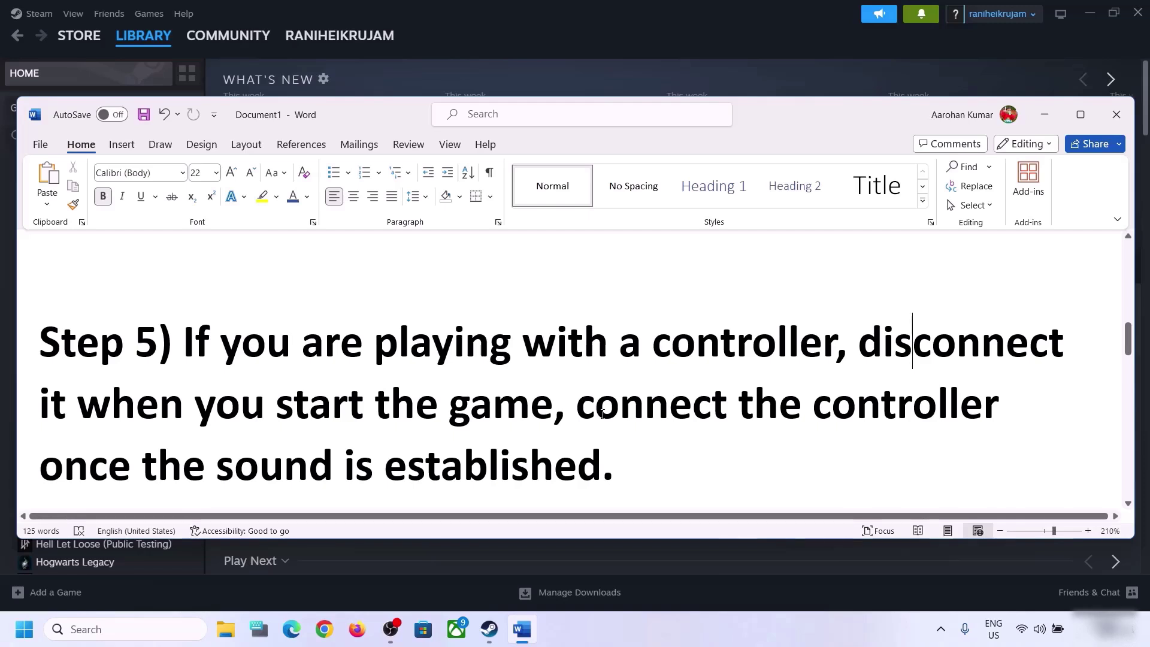
left_click_drag(592, 414, 999, 414)
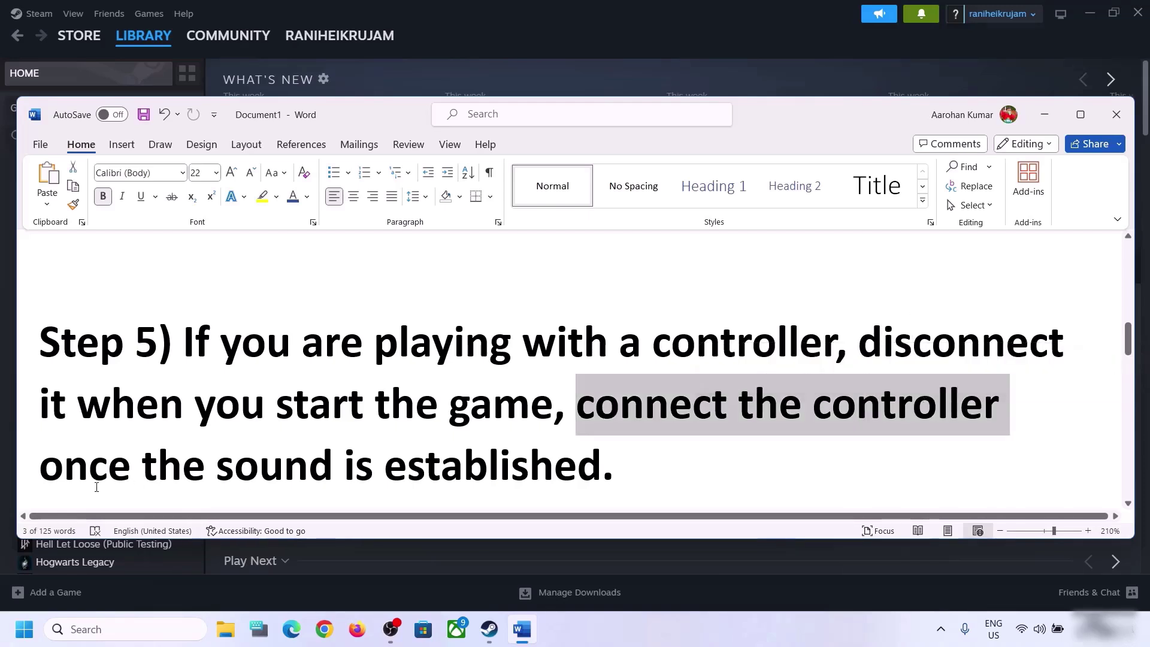
left_click_drag(39, 467, 602, 469)
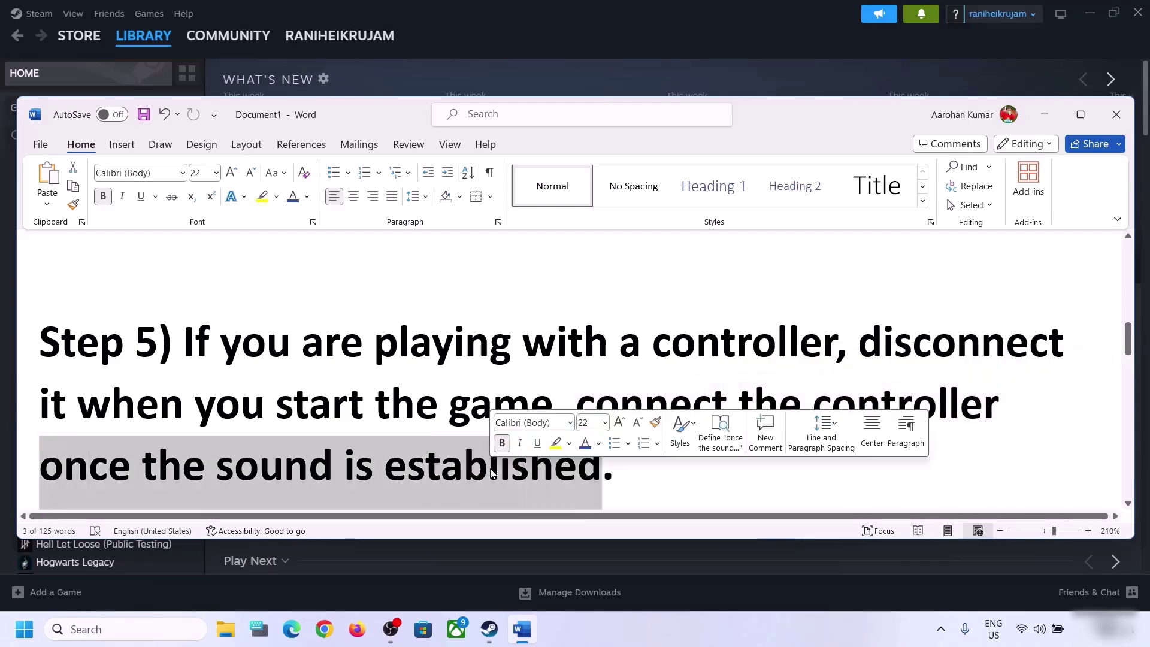
left_click(343, 372)
Step: Go to Step 6 in the Word notes and highlight the instruction to turn off Spatial Sound
scroll(374, 372, "down", 3)
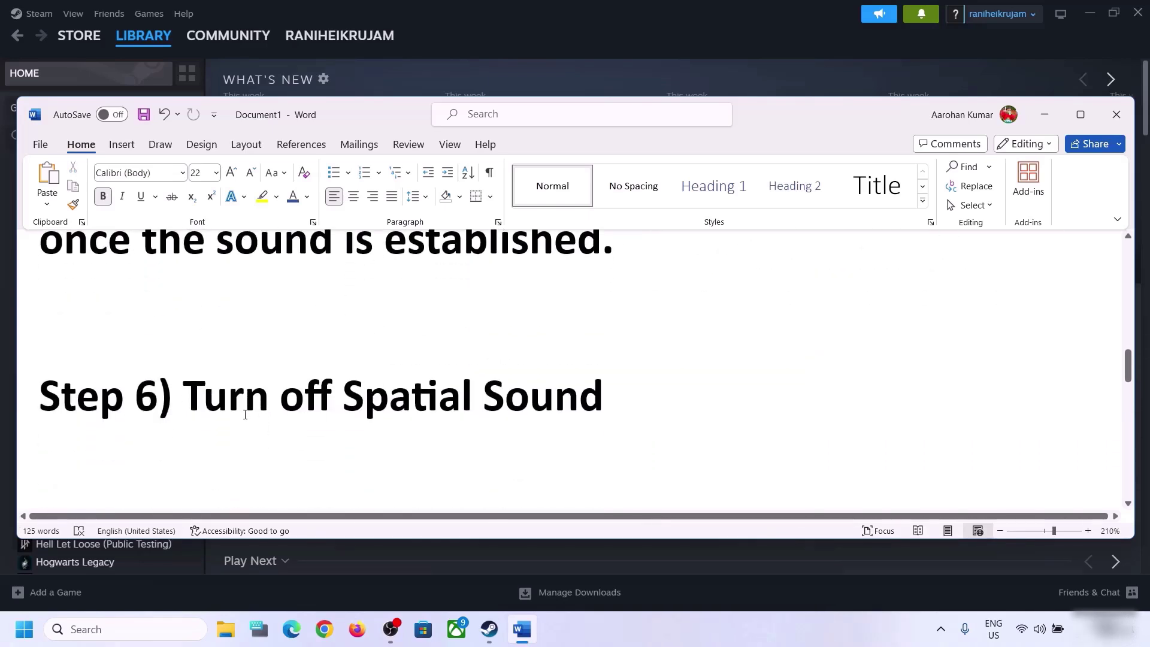
left_click_drag(329, 404, 633, 403)
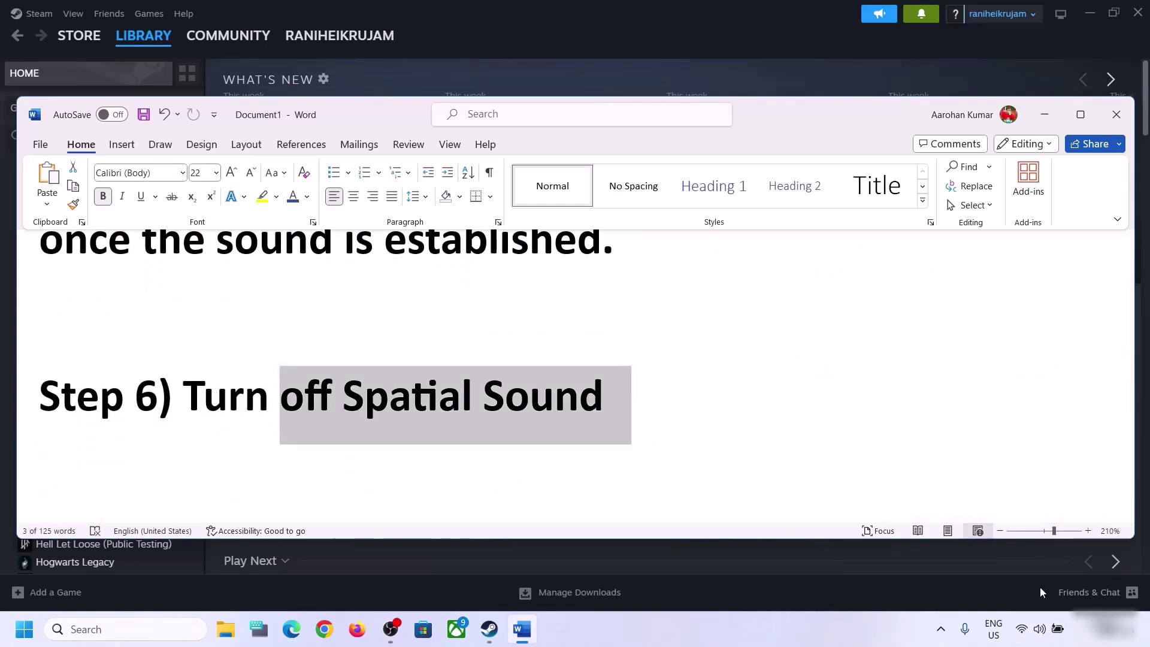
right_click(1044, 639)
left_click(1017, 587)
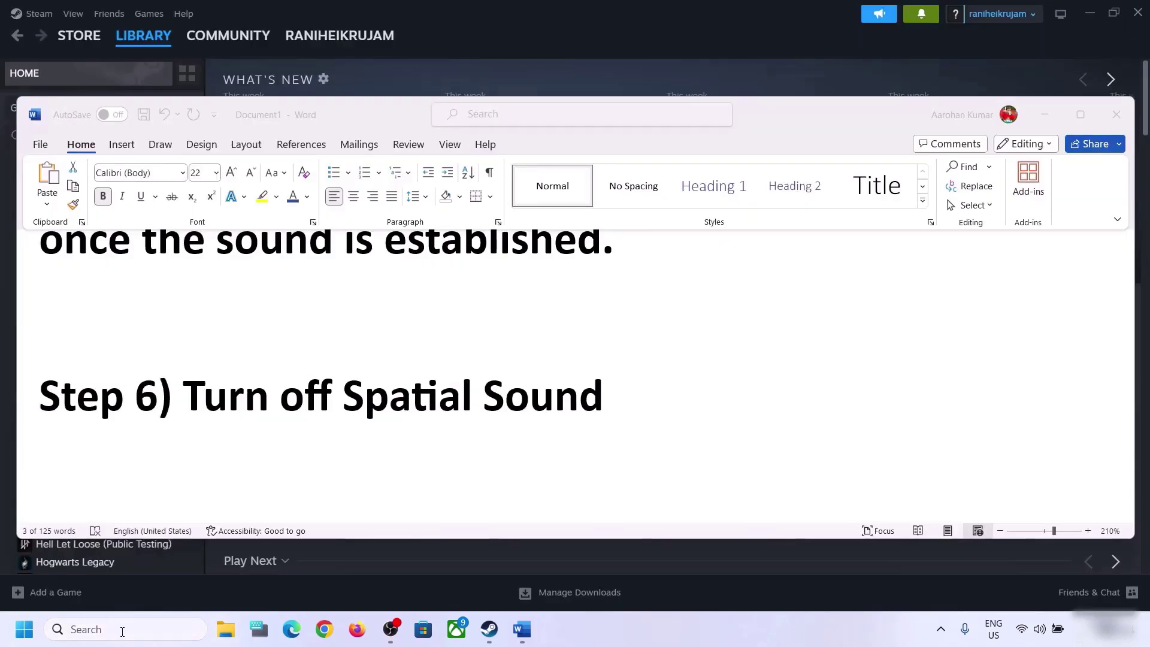
Step: Open the Hardware and Sound category in Control Panel, dismissing the Volume Mixer
left_click(122, 630)
type("control")
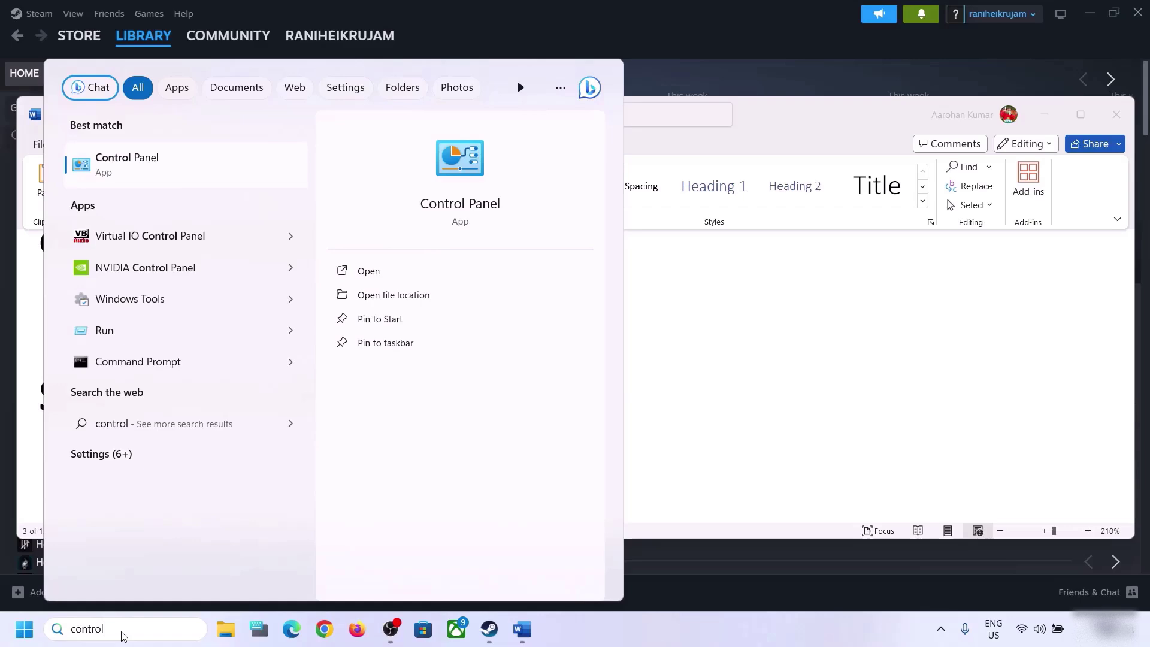
key("Return")
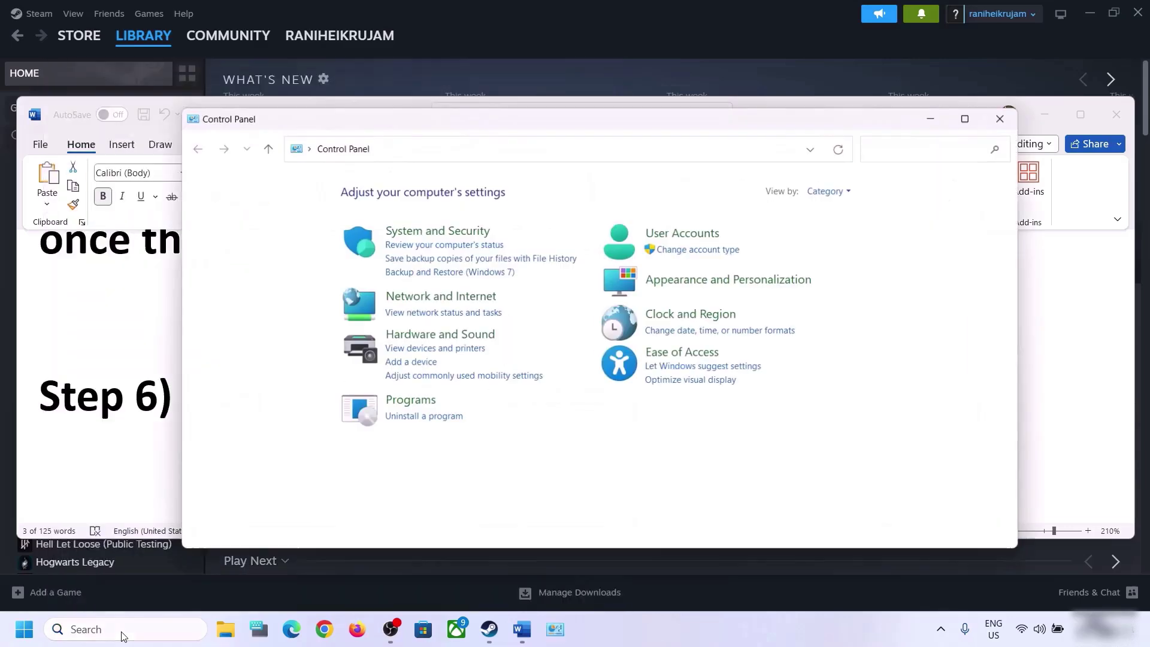
left_click(445, 343)
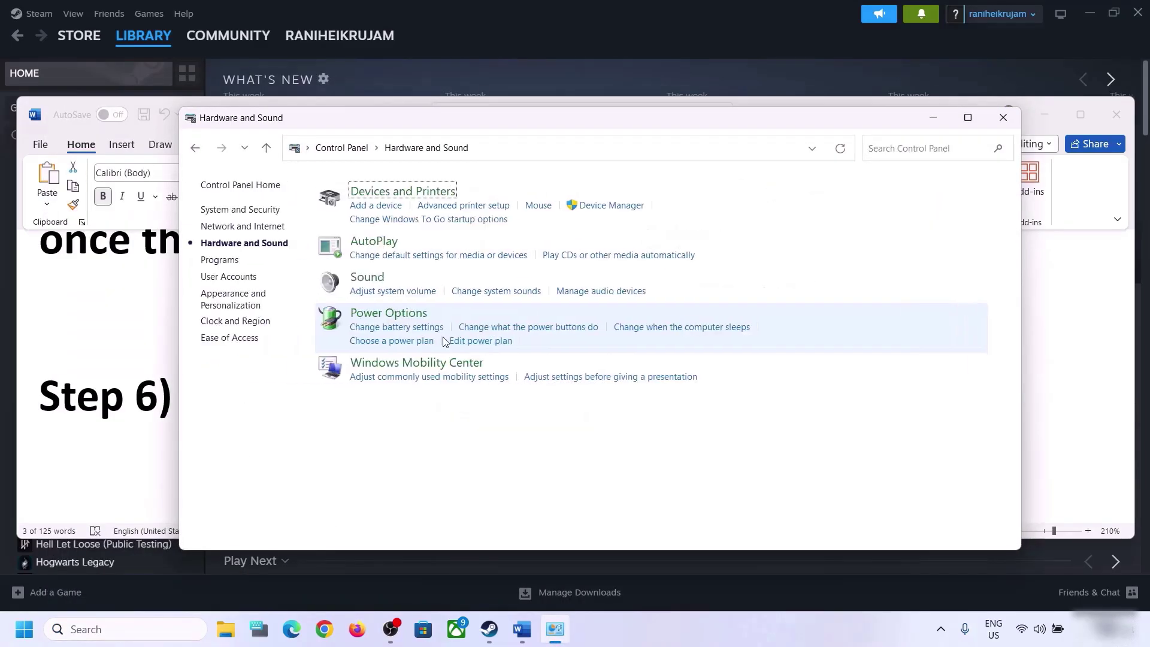
left_click(407, 291)
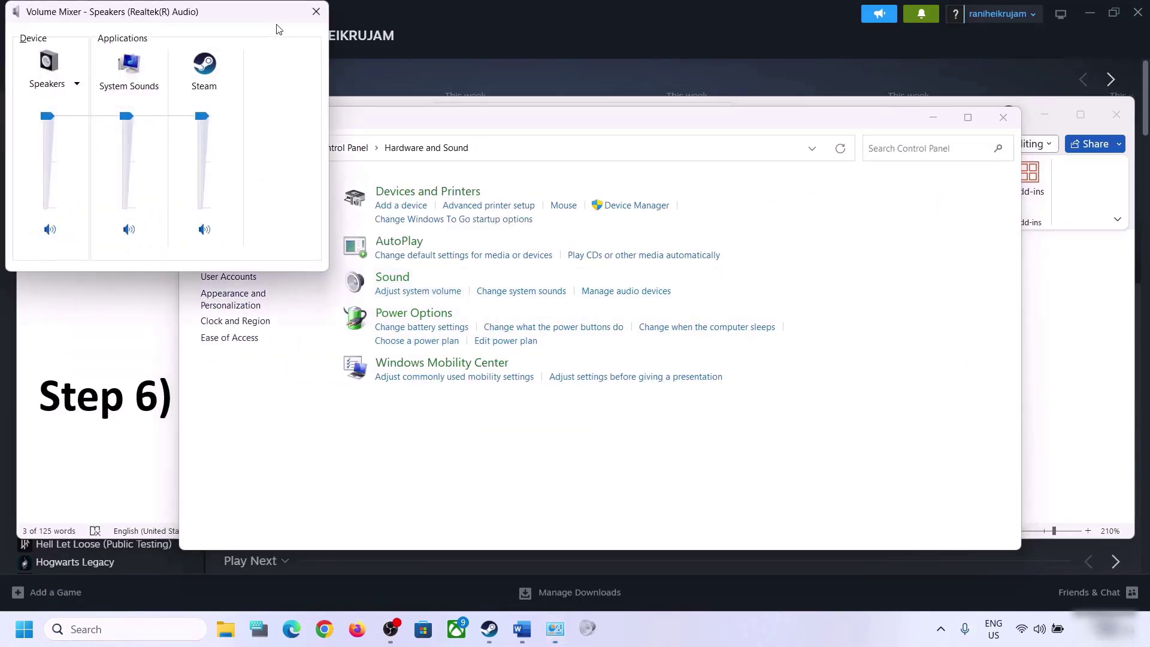
left_click(315, 12)
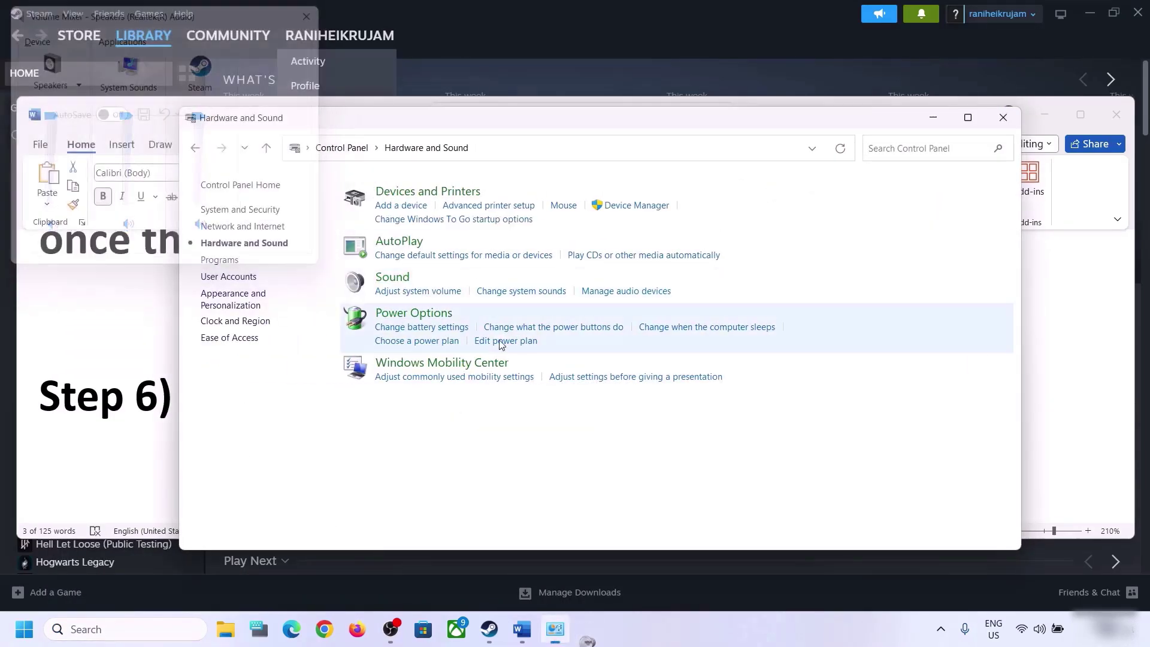
Step: Open the Sound playback devices and show the Spatial sound settings in the Realtek Speakers' properties
left_click(400, 282)
left_click_drag(197, 52, 566, 89)
left_click(491, 256)
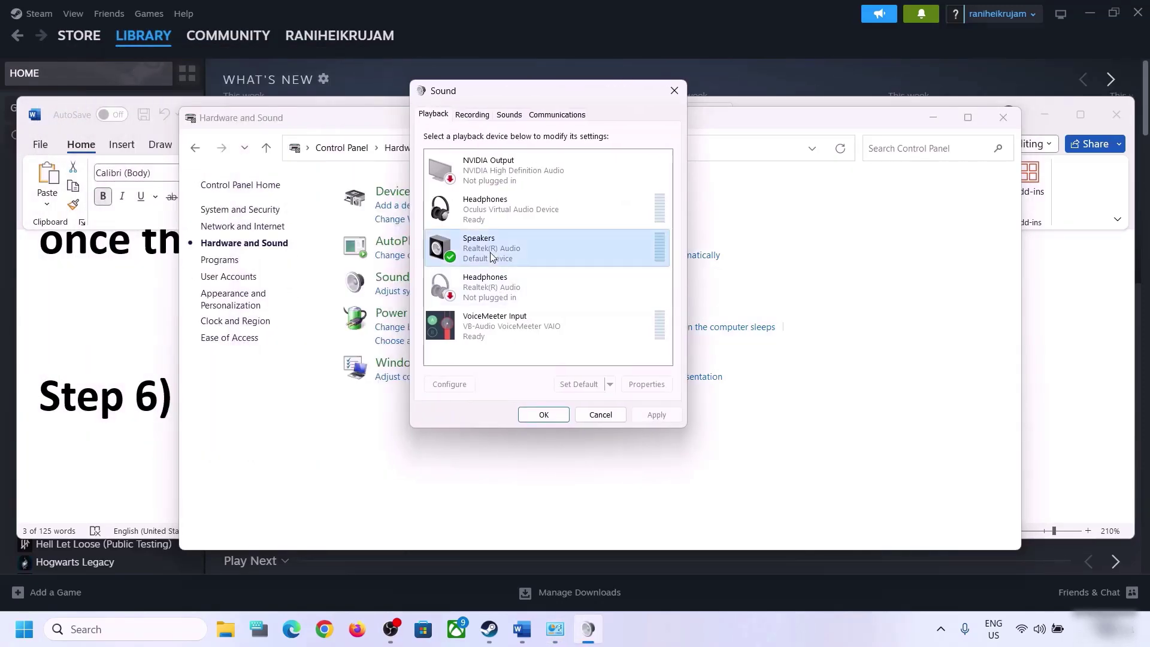
right_click(497, 252)
left_click(563, 369)
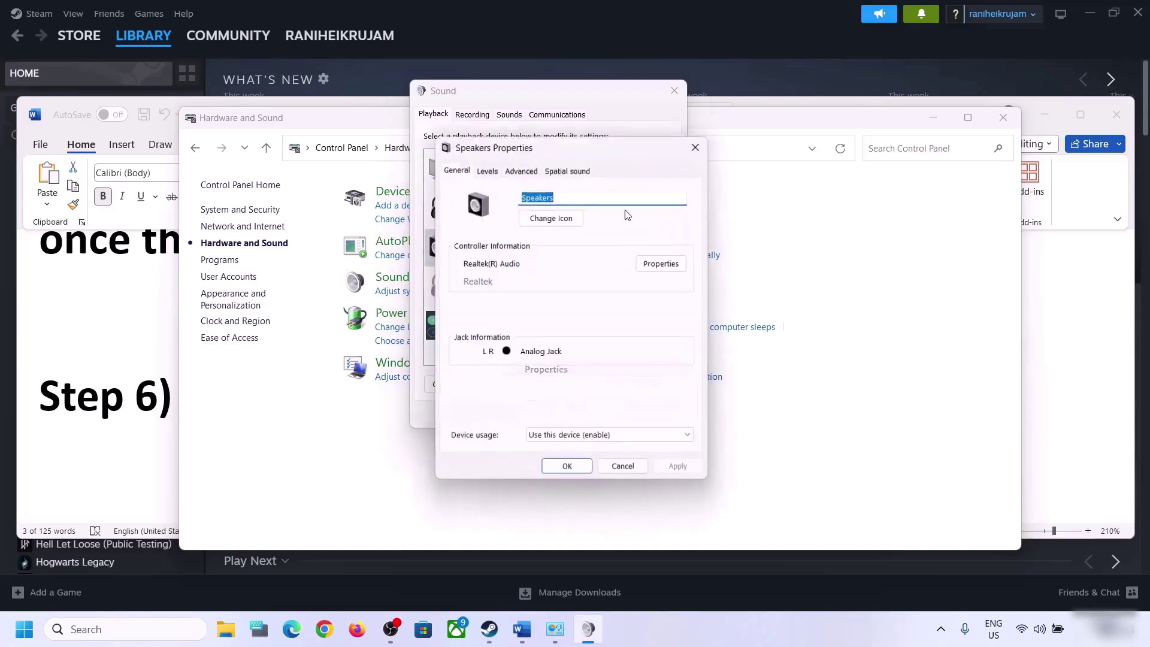
left_click(567, 171)
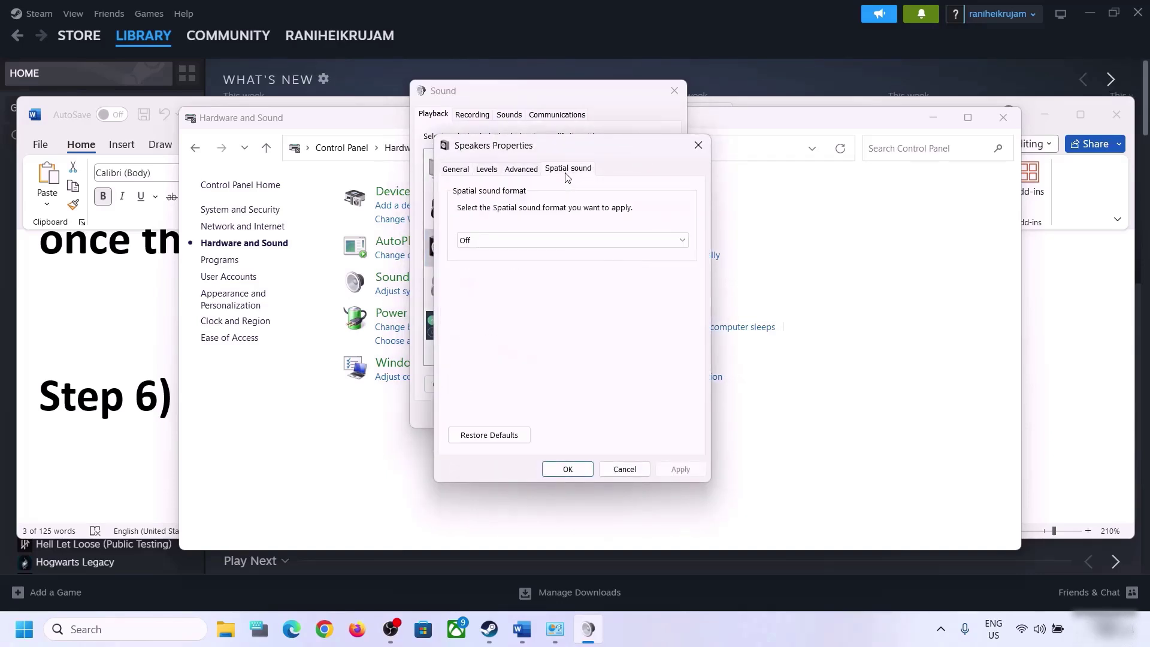
Step: Set the Speakers' spatial sound format to Off, apply it, and close the properties and Sound windows
left_click(523, 240)
left_click(479, 252)
left_click(679, 470)
left_click(590, 470)
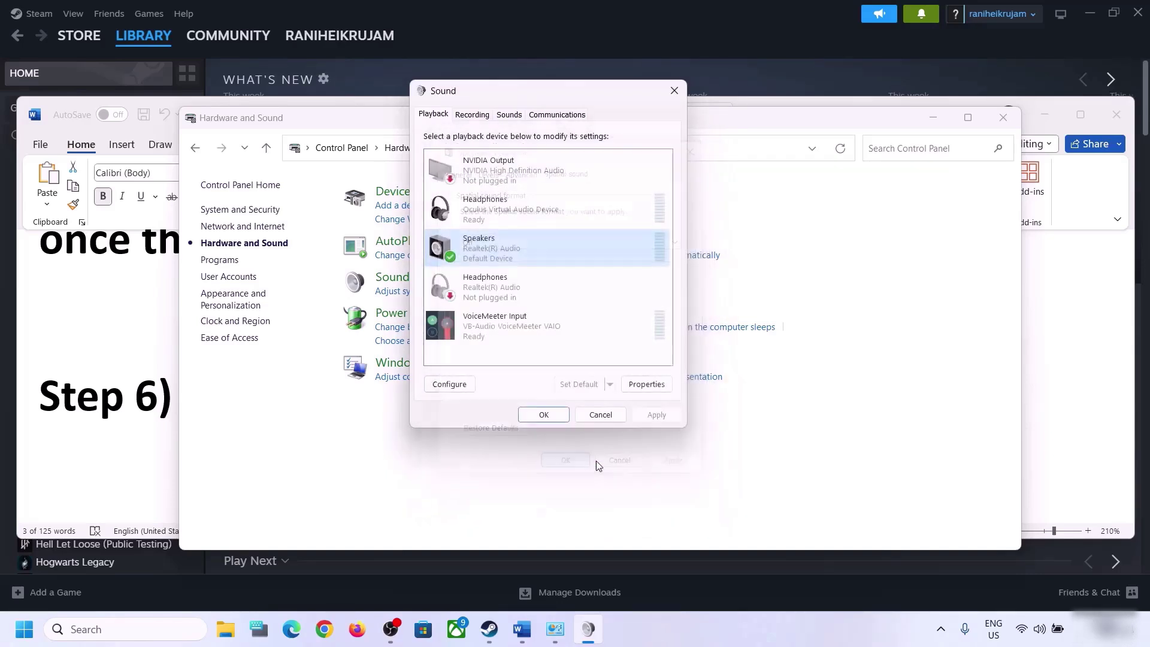
left_click(675, 92)
Step: Go to Step 7 in the Word notes and highlight "Oculus/voicemeeter", then the words on recording and playback
key("alt+Tab")
scroll(438, 409, "down", 2)
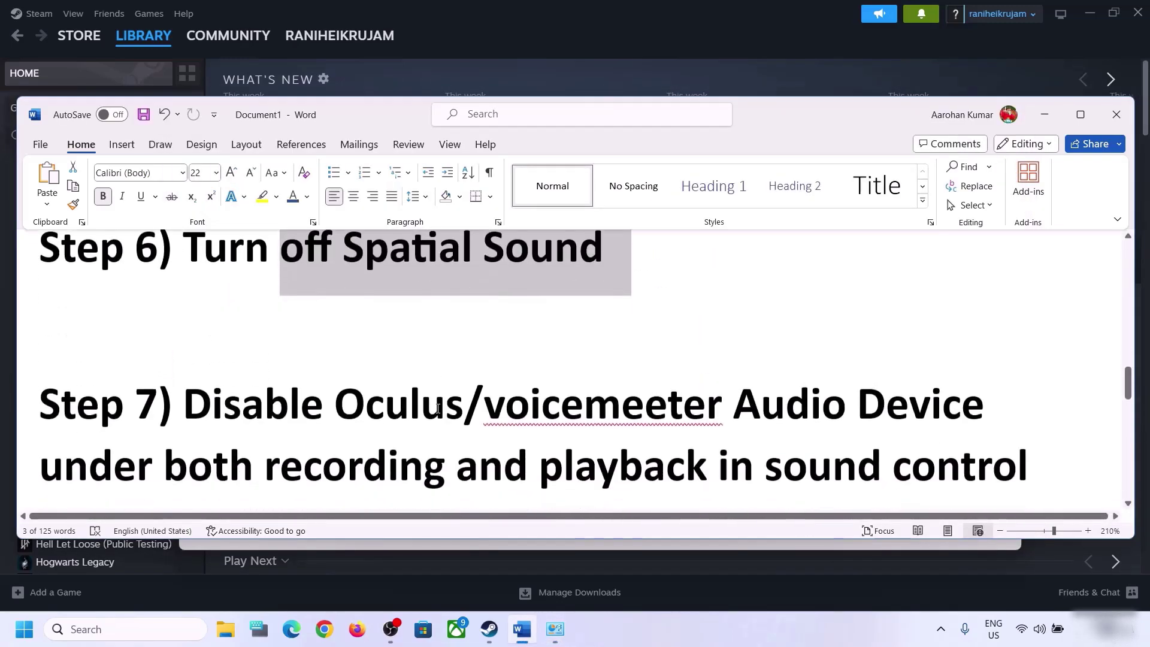
scroll(438, 410, "down", 2)
scroll(438, 409, "up", 1)
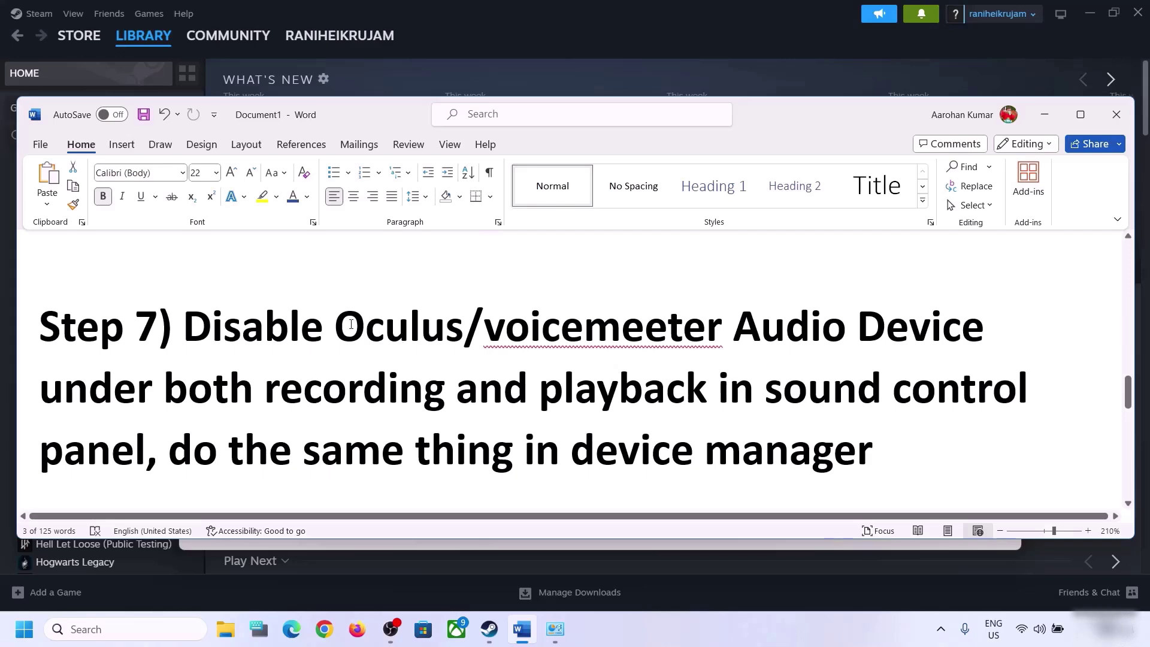
left_click_drag(339, 319, 728, 329)
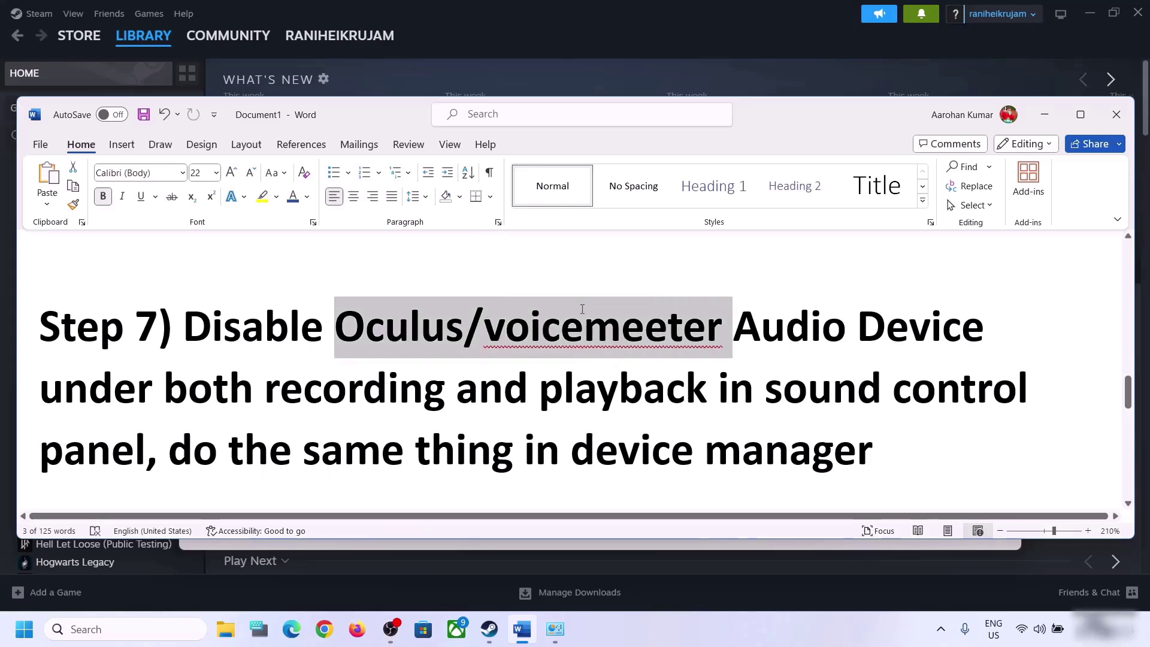
left_click(497, 392)
left_click_drag(266, 390, 666, 390)
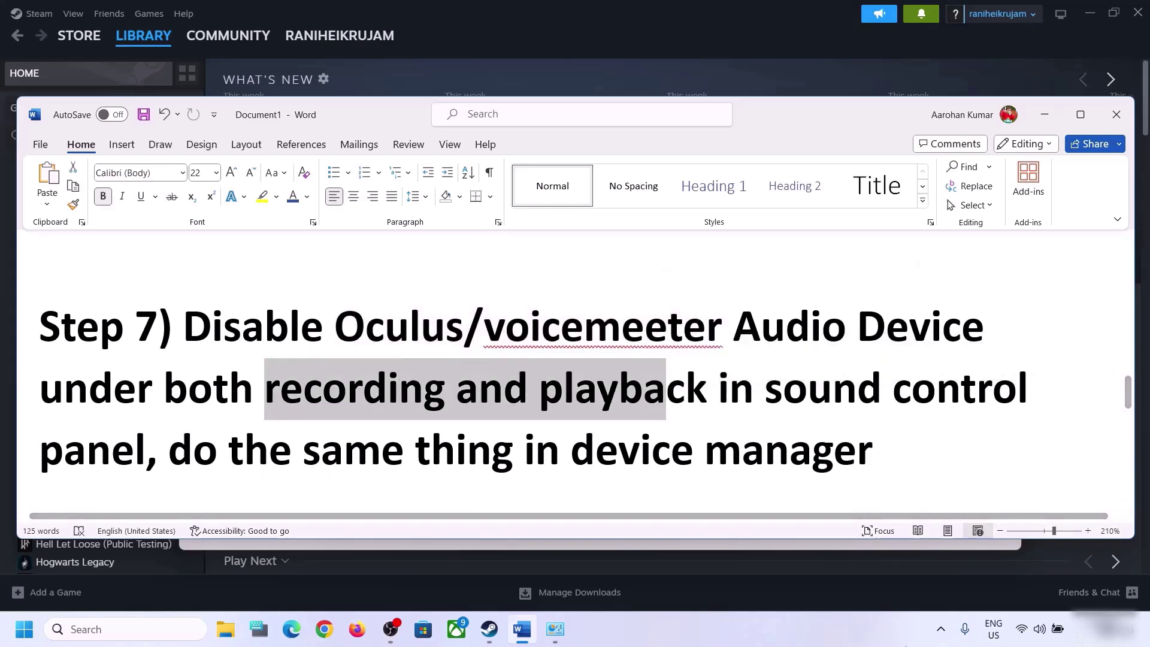
Step: Search for Control Panel, open its Hardware and Sound category, and bring up the Sound playback devices
left_click(141, 634)
type("c")
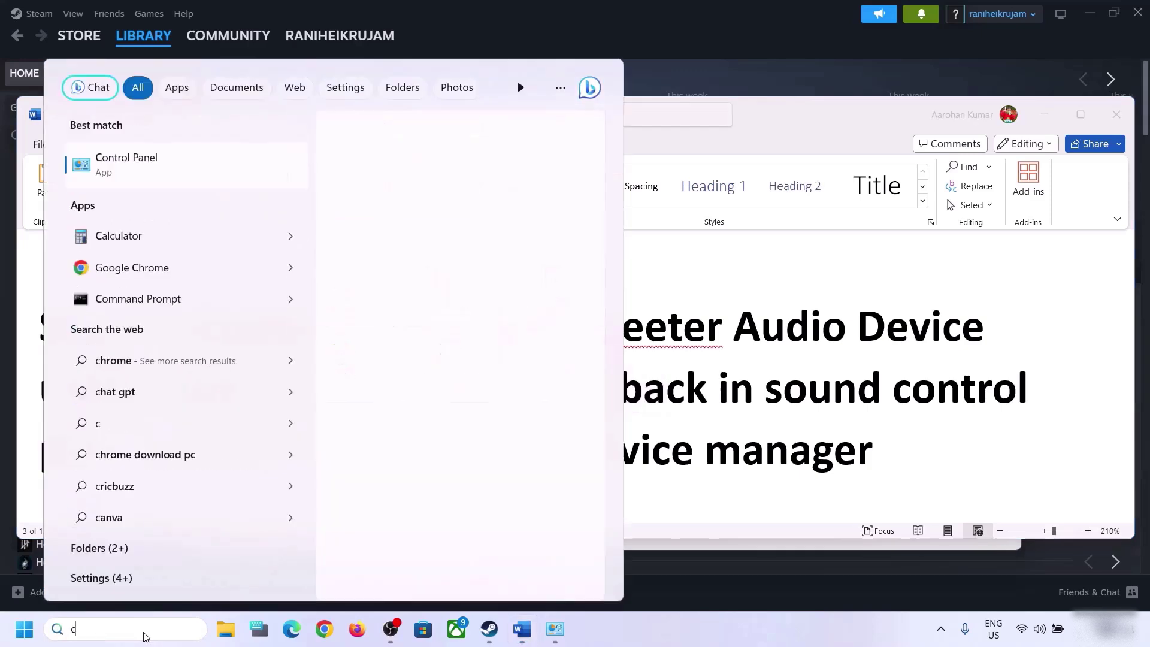
type("ontrol")
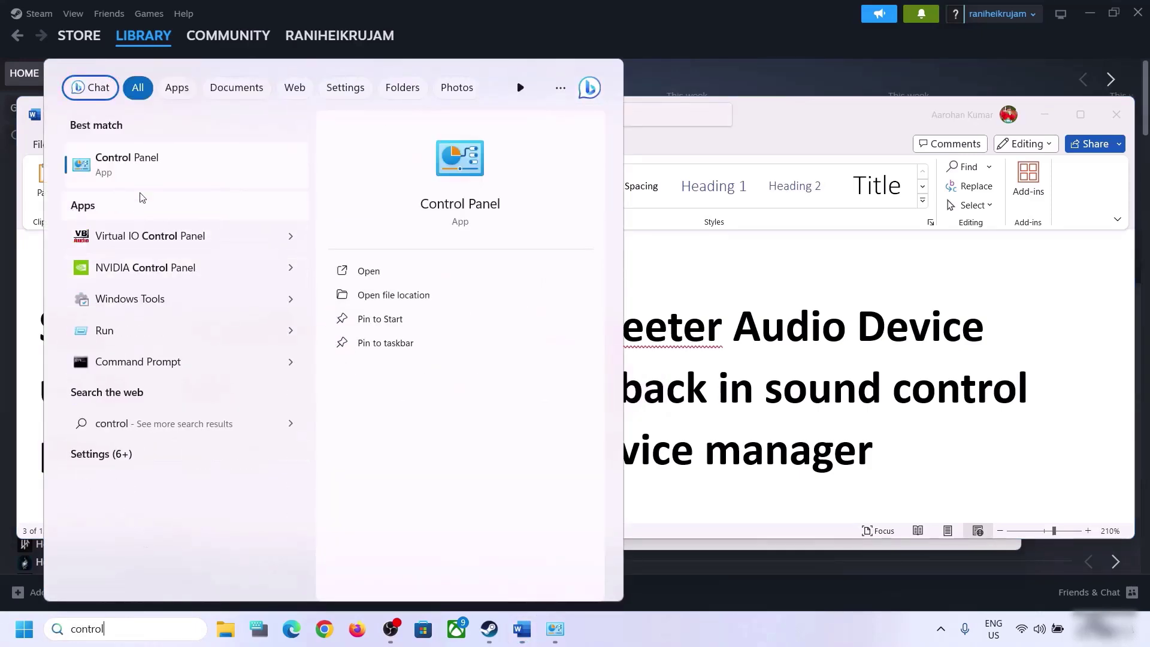
left_click(127, 163)
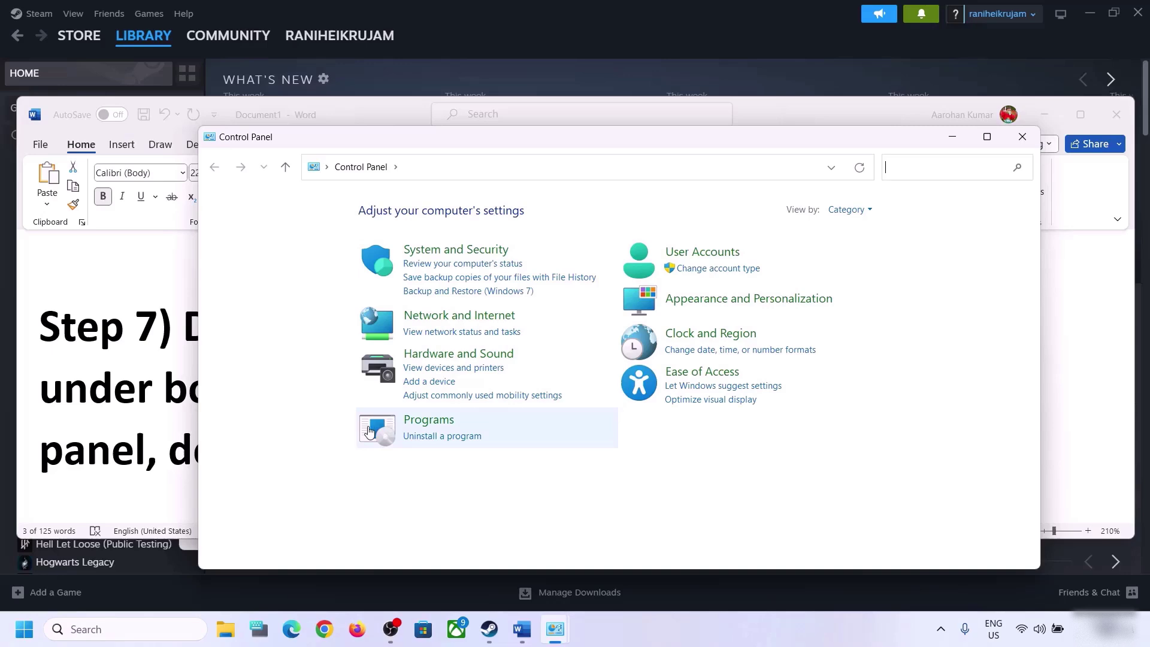
left_click(455, 354)
left_click(417, 300)
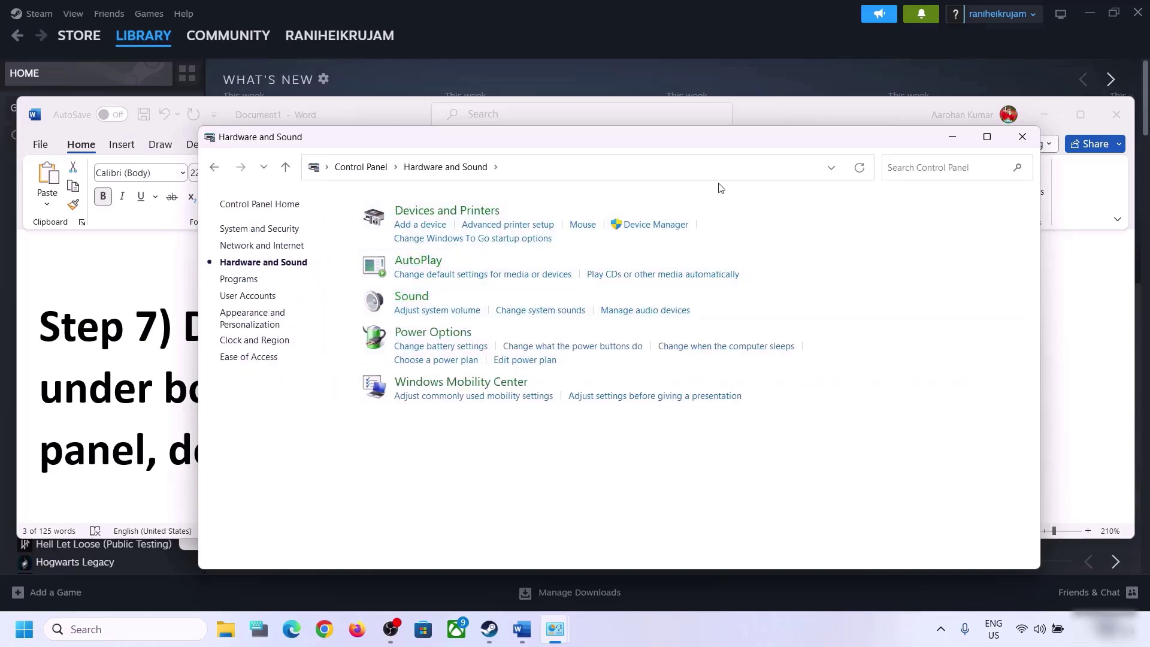
left_click_drag(333, 82, 658, 123)
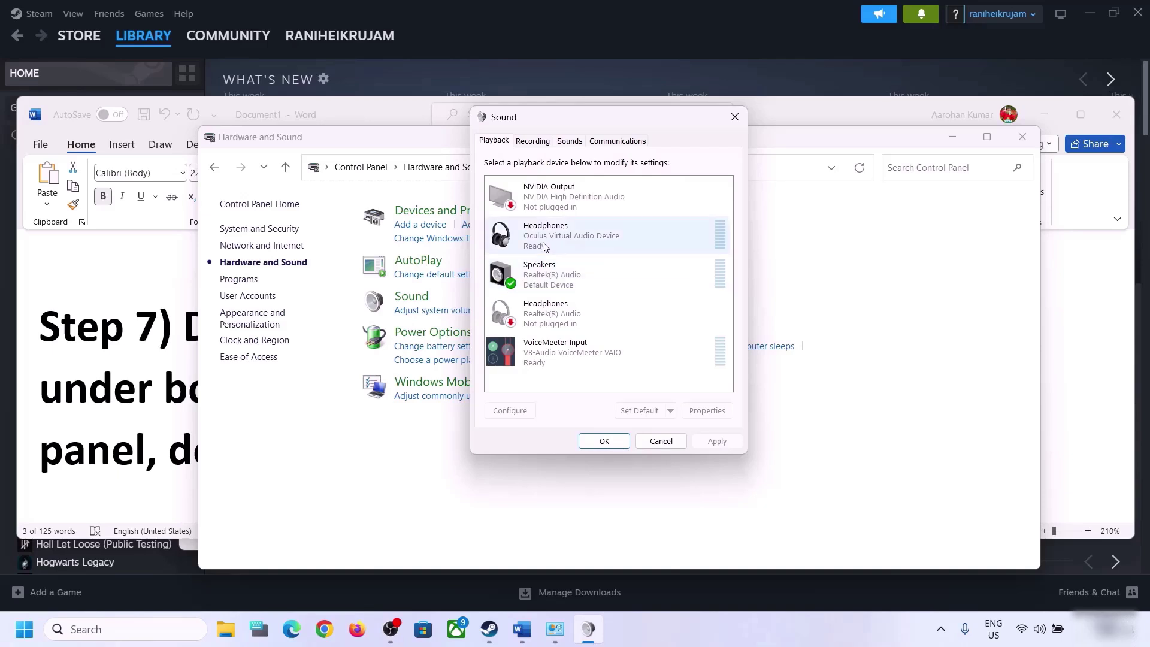
Step: Disable the Oculus Virtual Audio Device headphones and the Realtek(R) Audio headphones in the playback devices
left_click(569, 240)
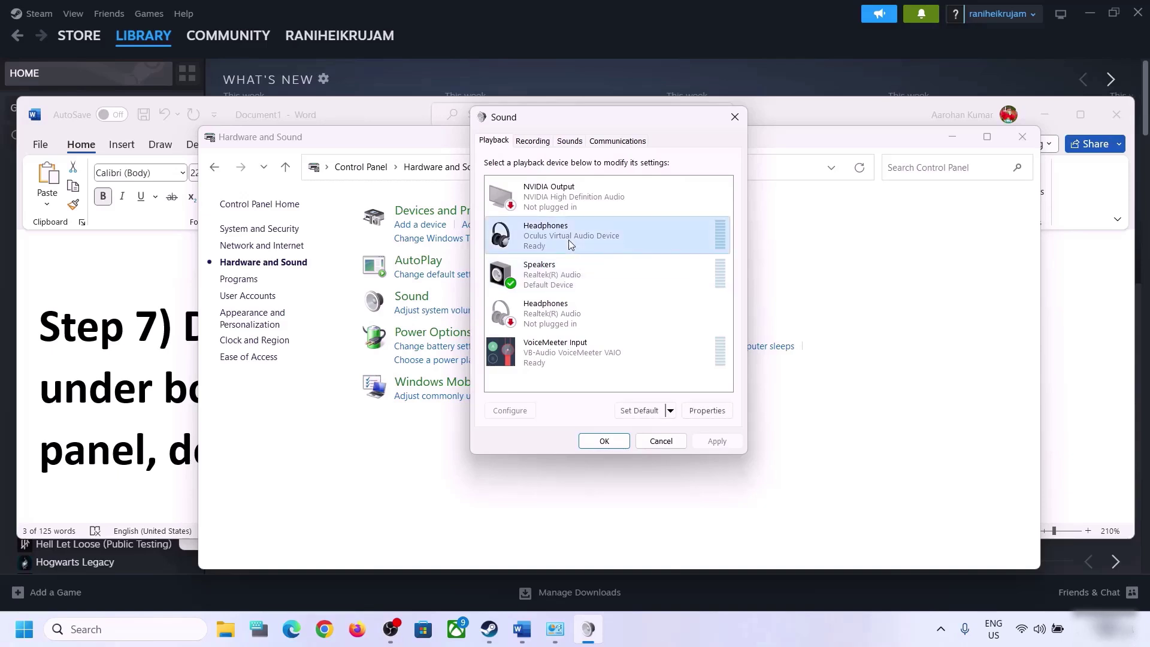
right_click(569, 239)
left_click(609, 270)
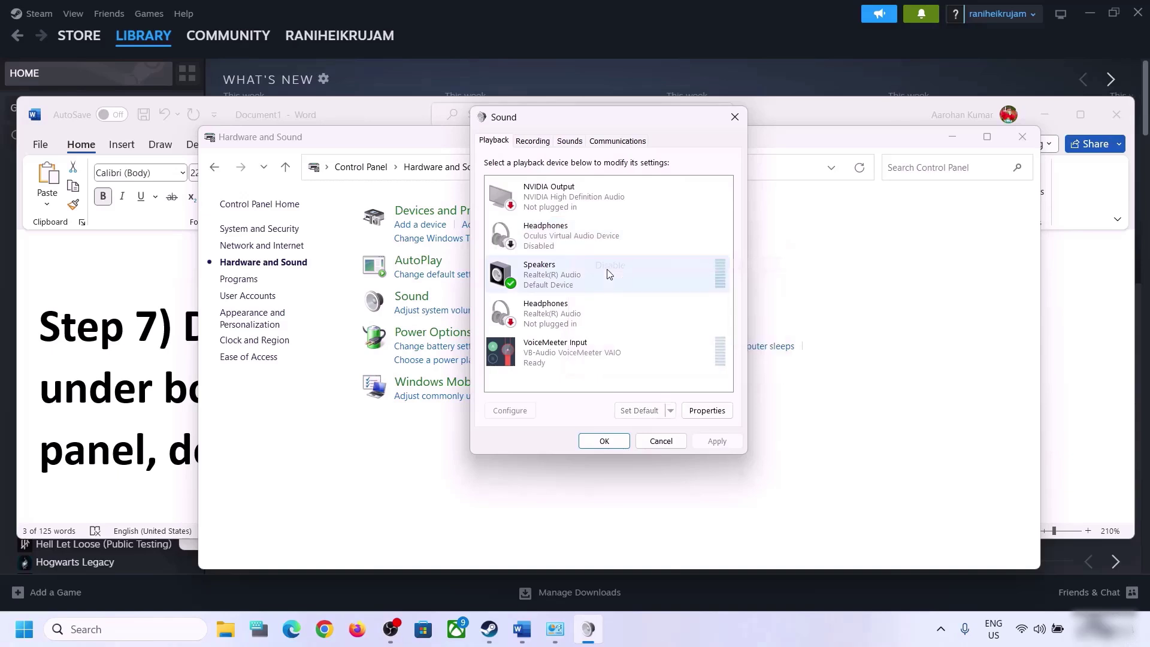
left_click(541, 328)
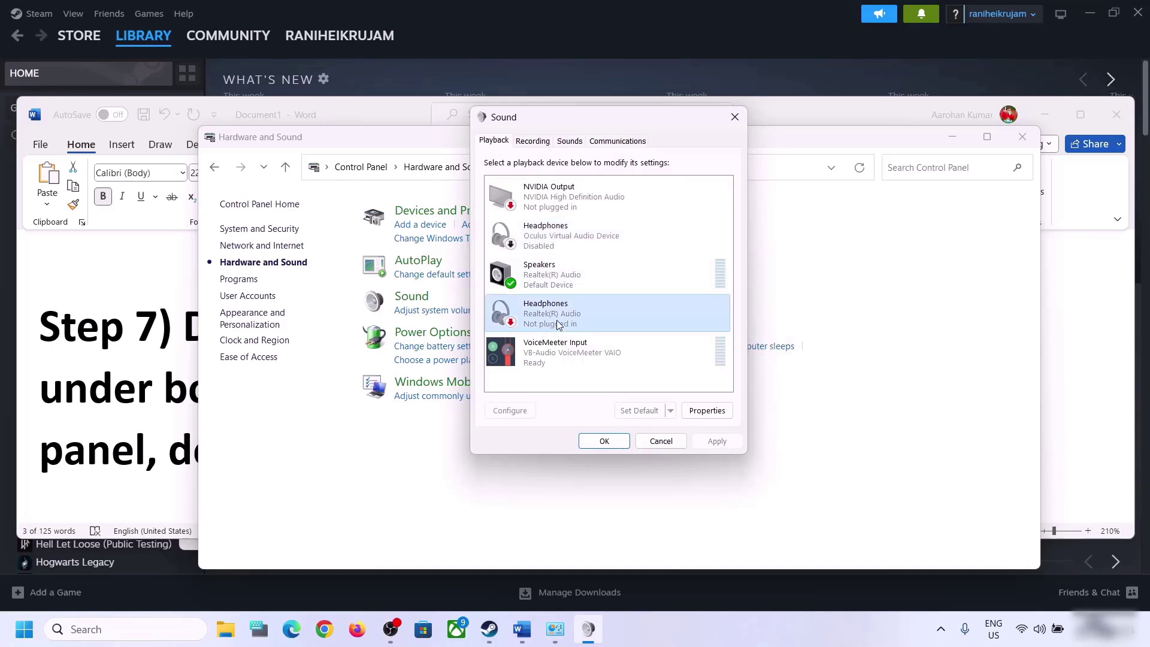
right_click(557, 325)
left_click(606, 341)
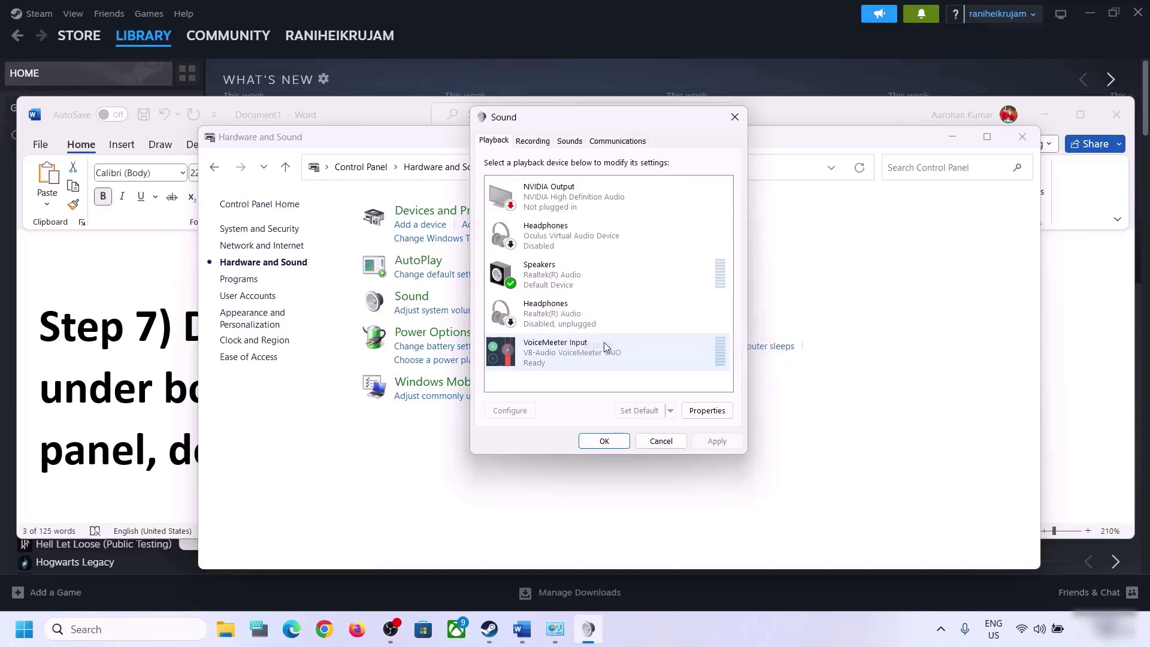
Step: Disable the VoiceMeeter Input and NVIDIA Output playback devices
left_click(549, 354)
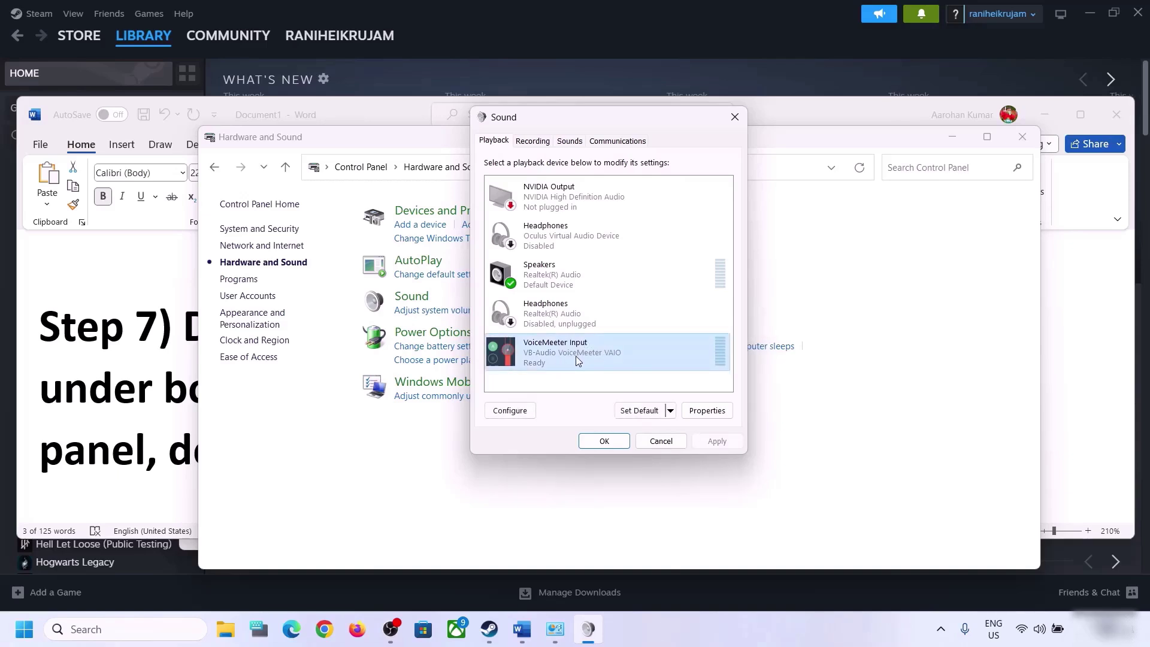
right_click(576, 358)
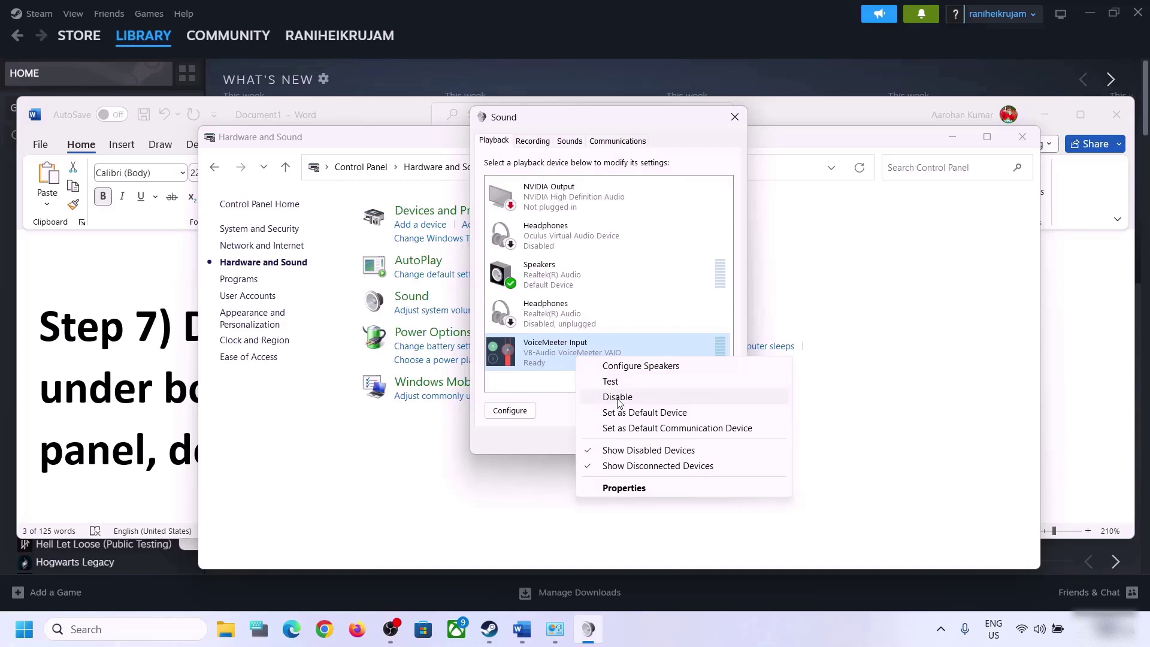
left_click(618, 399)
left_click(548, 283)
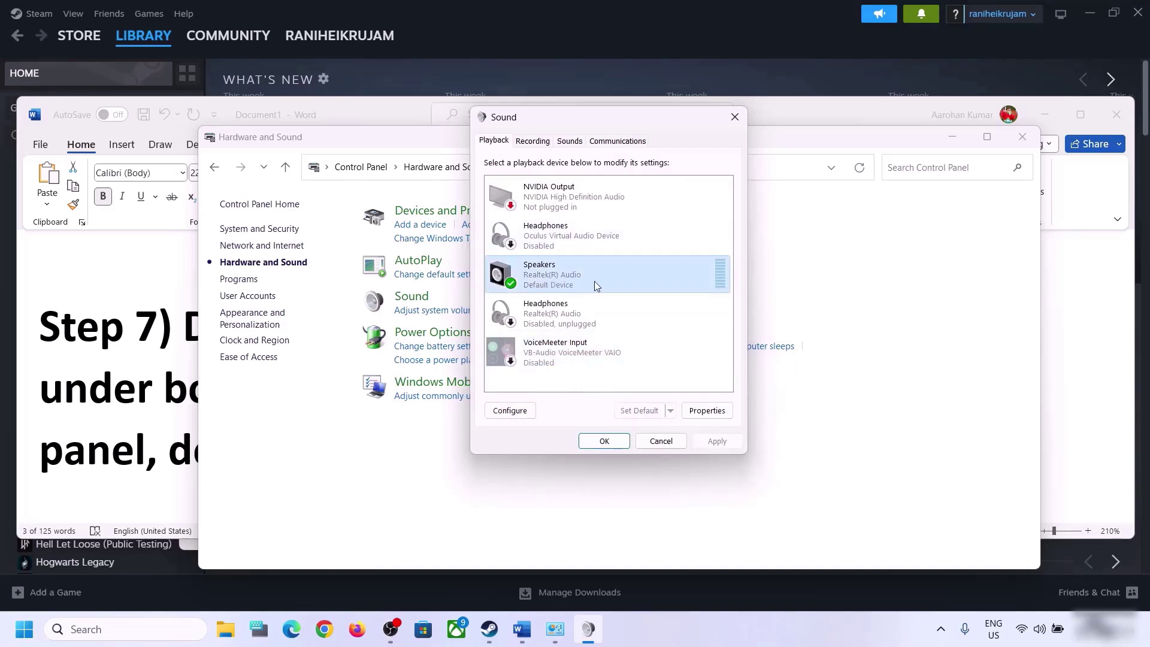
left_click(580, 196)
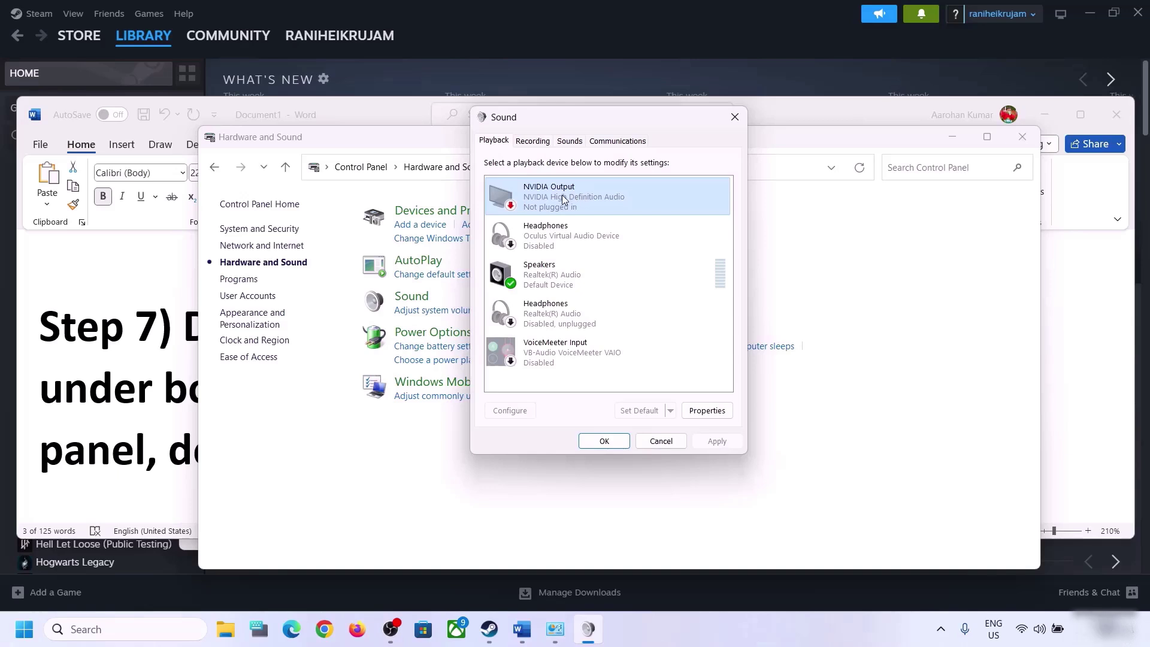
right_click(563, 199)
left_click(600, 214)
Step: Check the available options of the default Realtek Speakers and close the Sound window
left_click(542, 283)
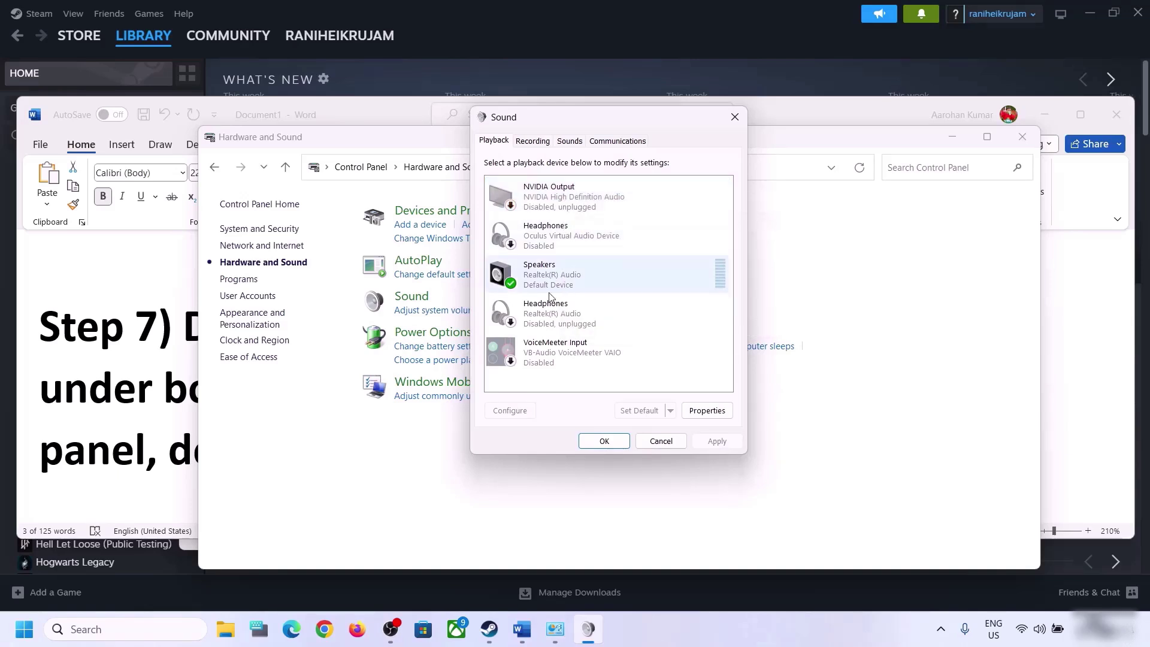
right_click(561, 280)
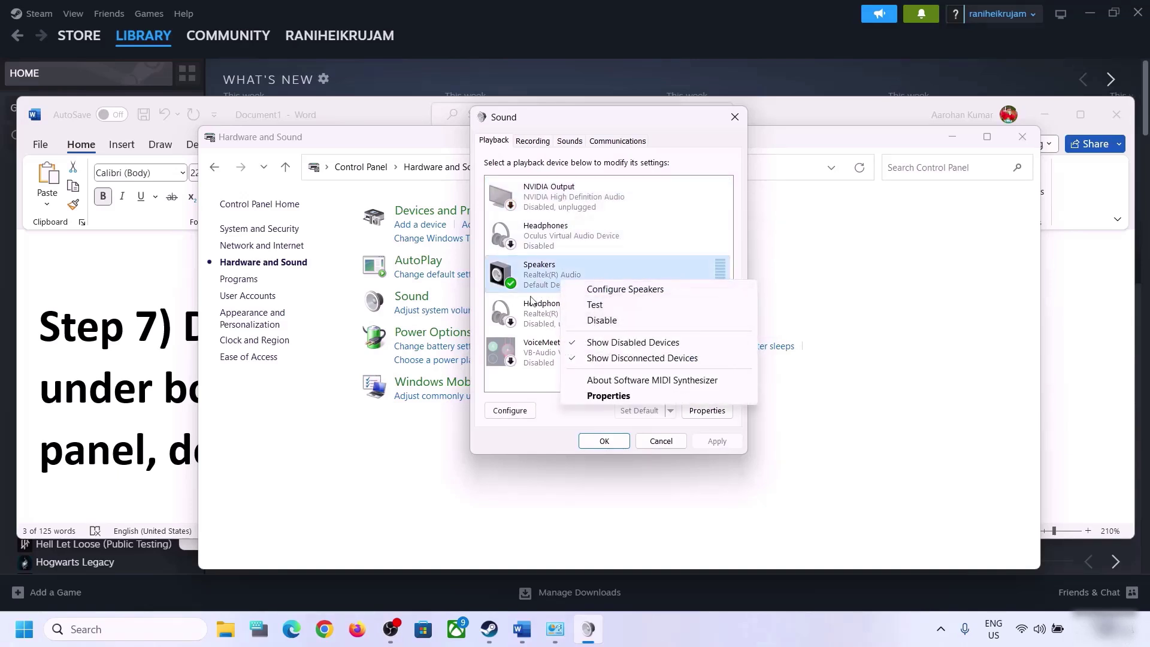
left_click(523, 281)
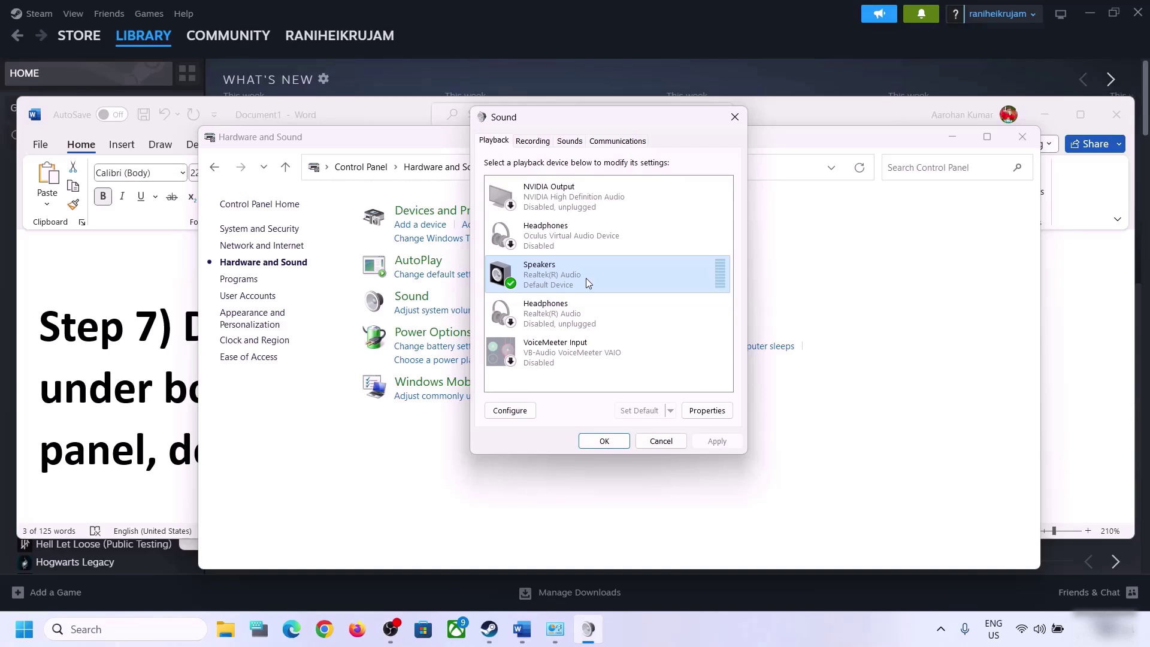
left_click(735, 117)
Step: Open Device Manager and expand the Sound, video and game controllers category
right_click(25, 629)
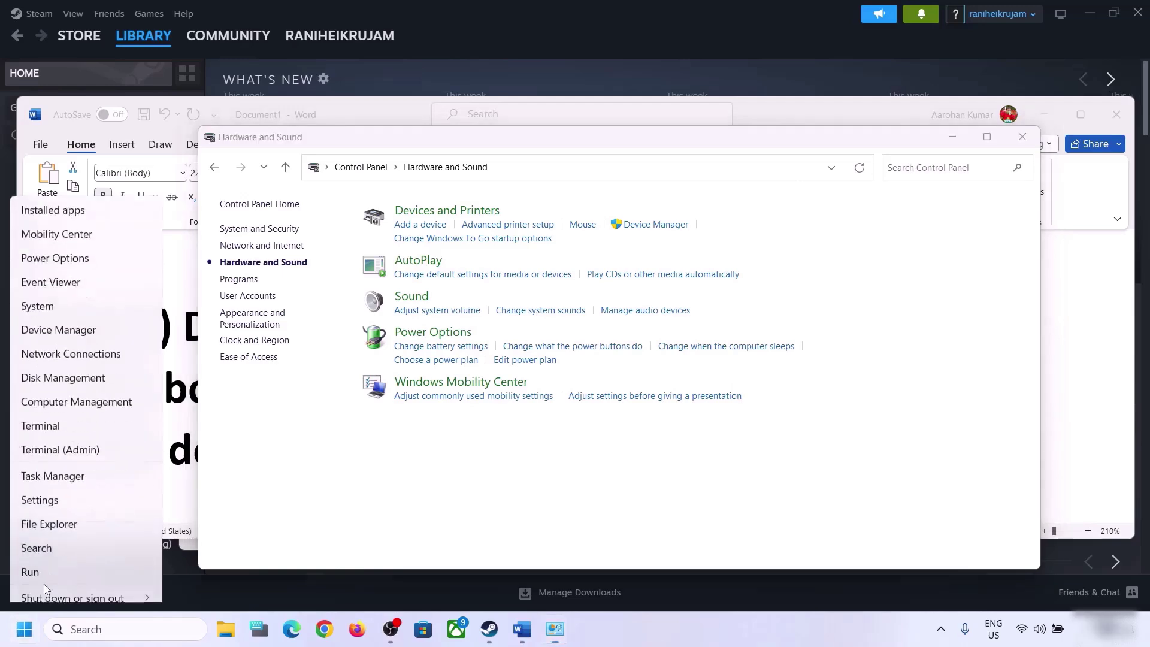
left_click(84, 296)
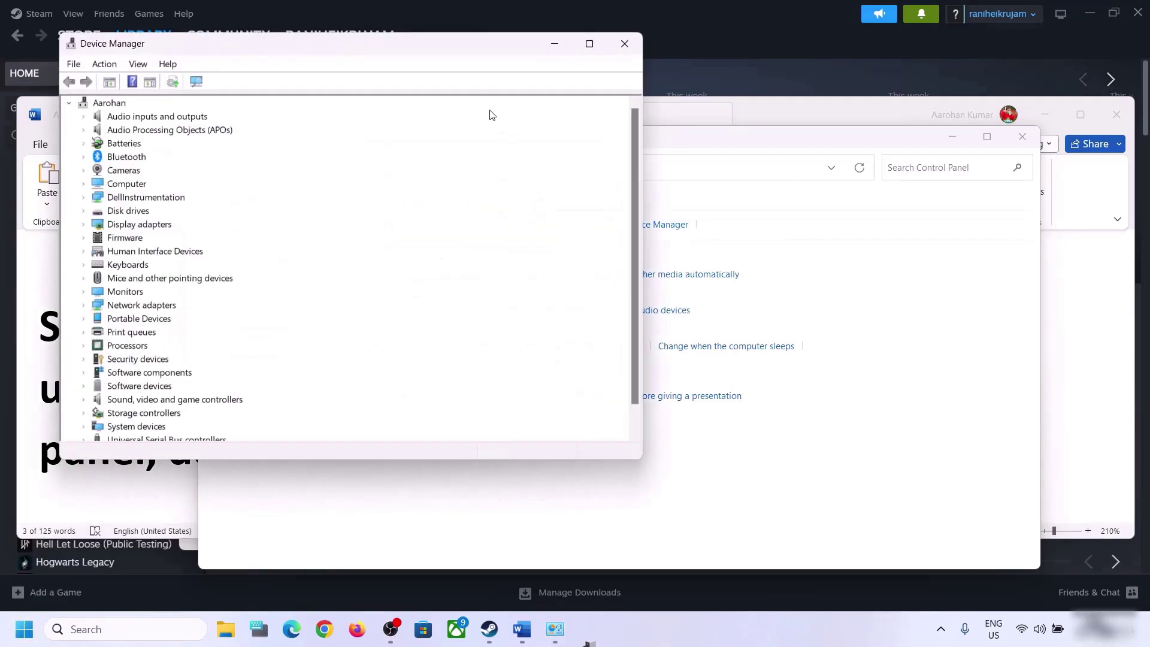
left_click_drag(814, 82, 834, 106)
scroll(563, 383, "down", 1)
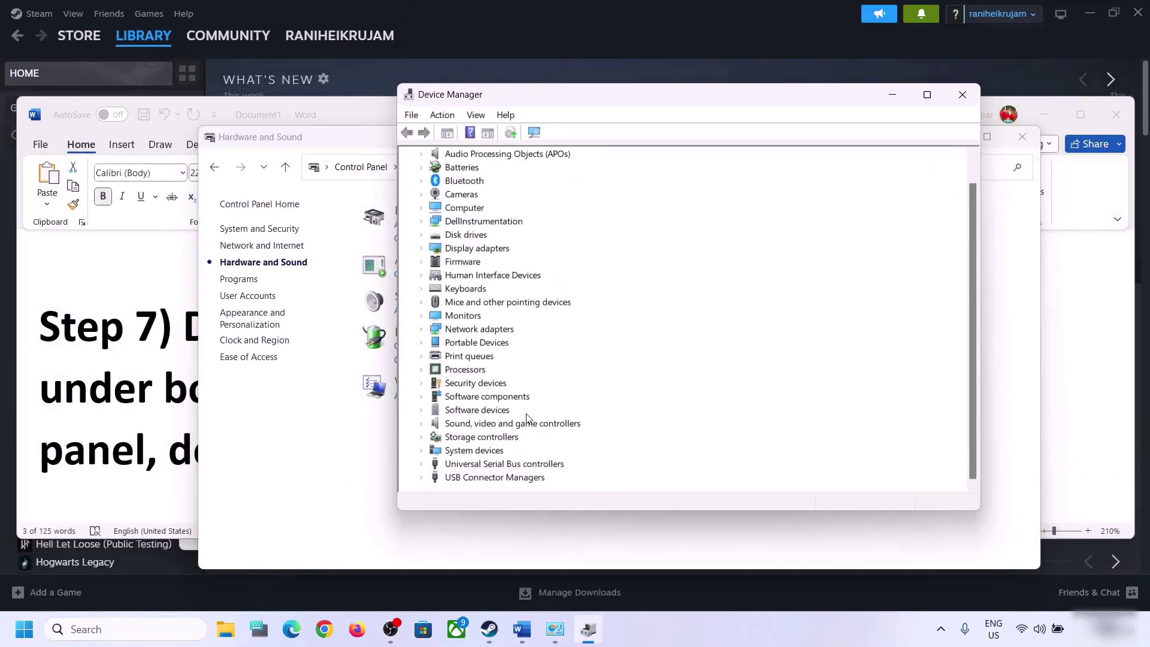
left_click(509, 425)
left_click(421, 424)
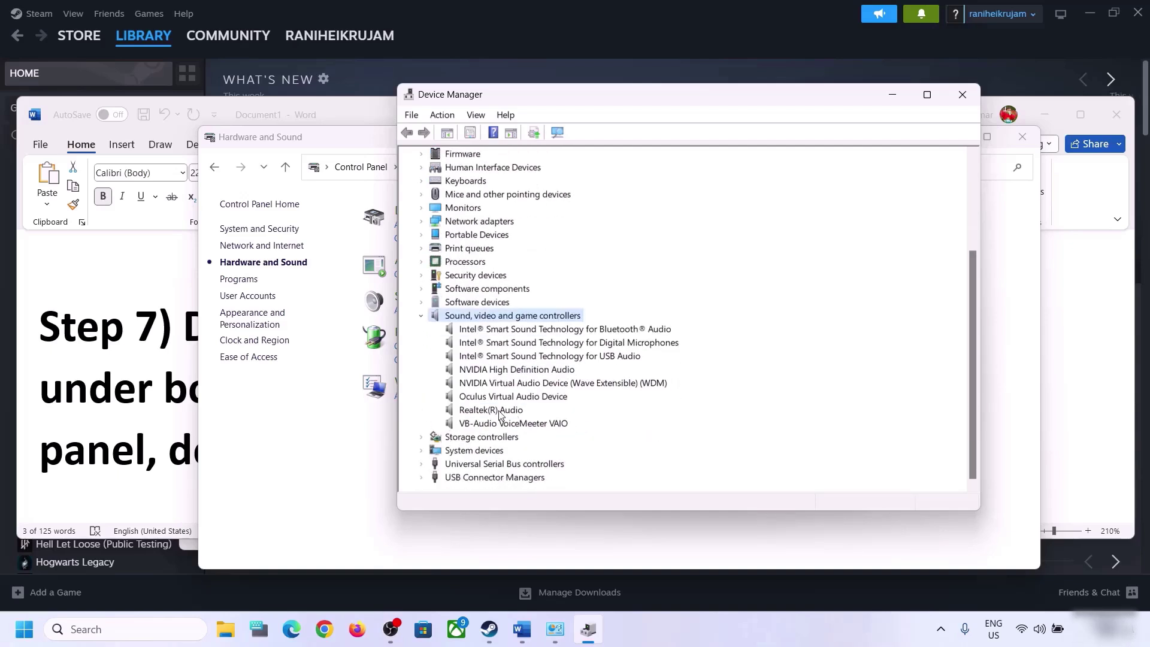
Step: Disable the VB-Audio VoiceMeeter VAIO device in Device Manager and confirm the warning
left_click(487, 410)
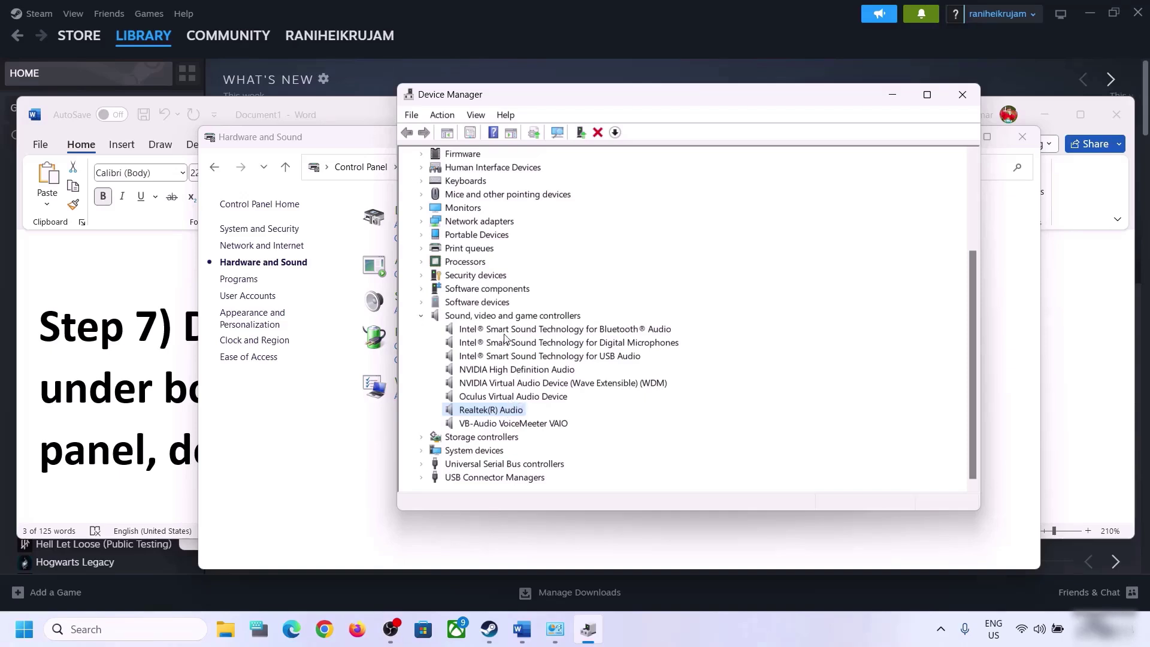
left_click(496, 424)
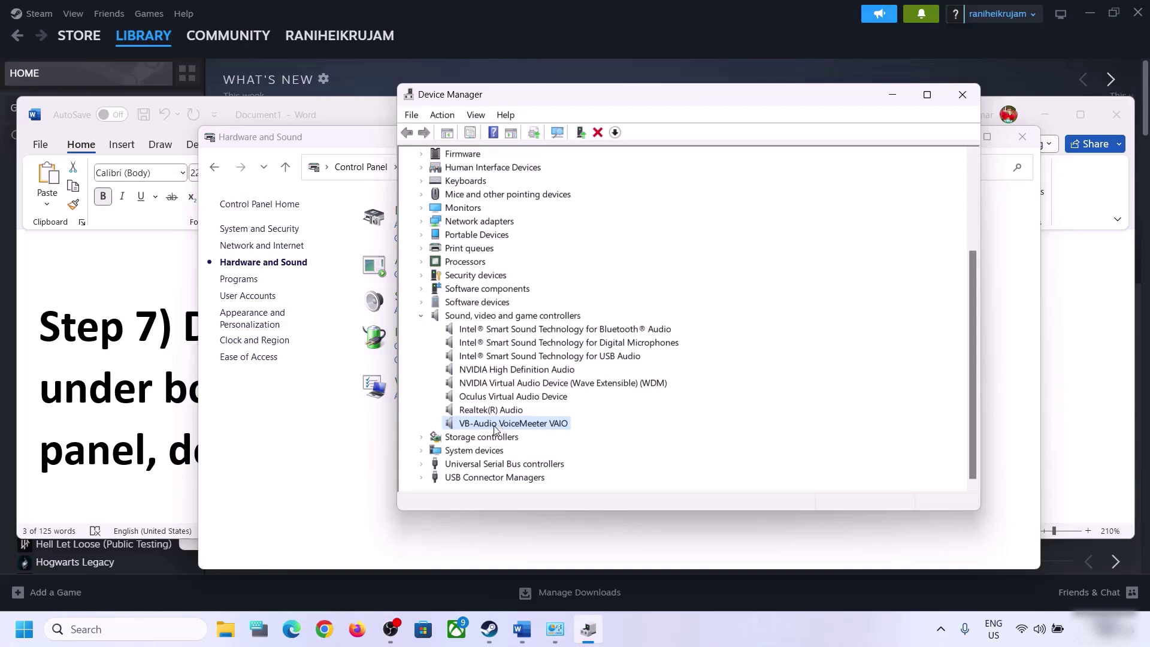
right_click(532, 431)
left_click(578, 452)
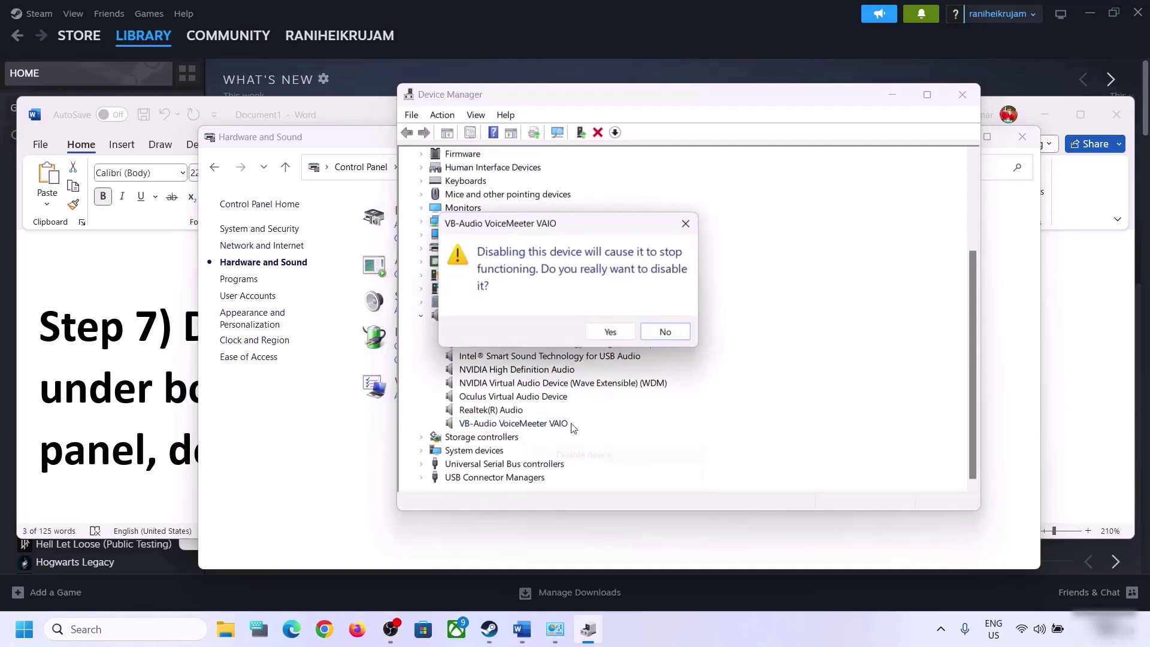
left_click(611, 333)
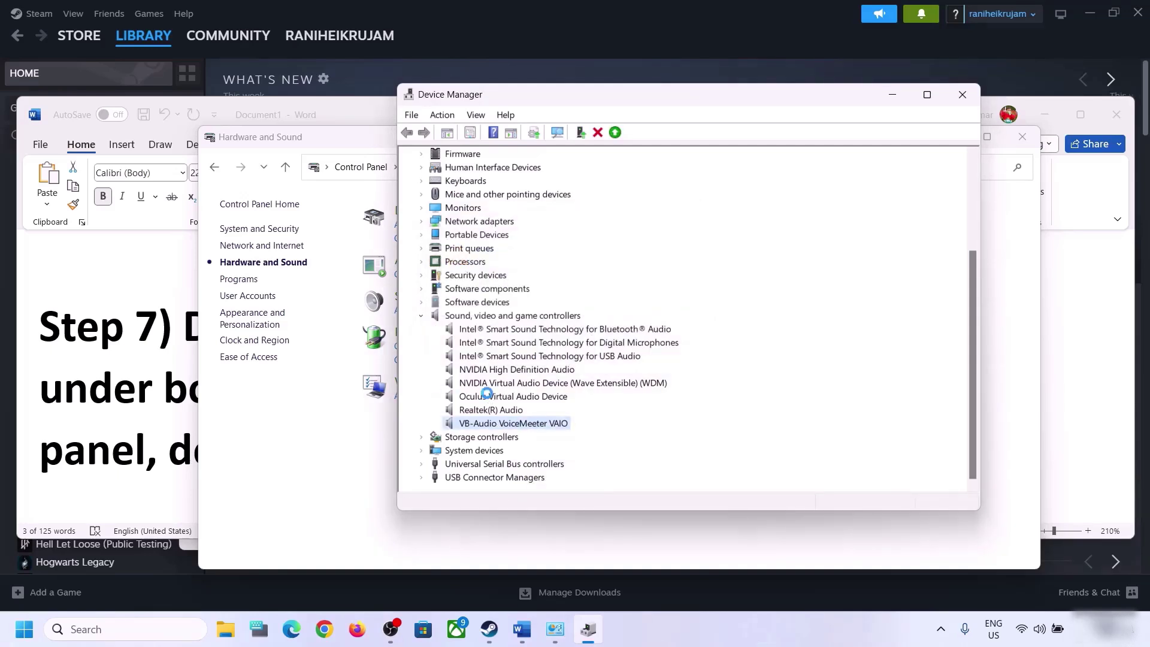
Step: Disable the Oculus Virtual Audio Device in Device Manager and confirm the warning
left_click(494, 452)
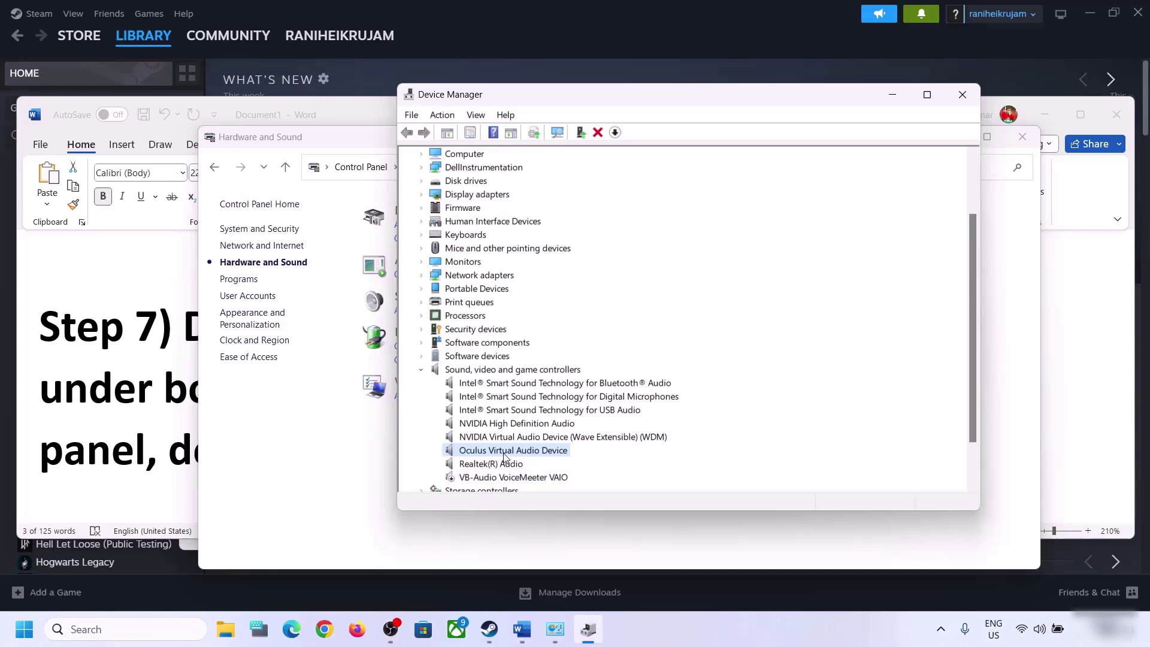
right_click(505, 458)
left_click(563, 480)
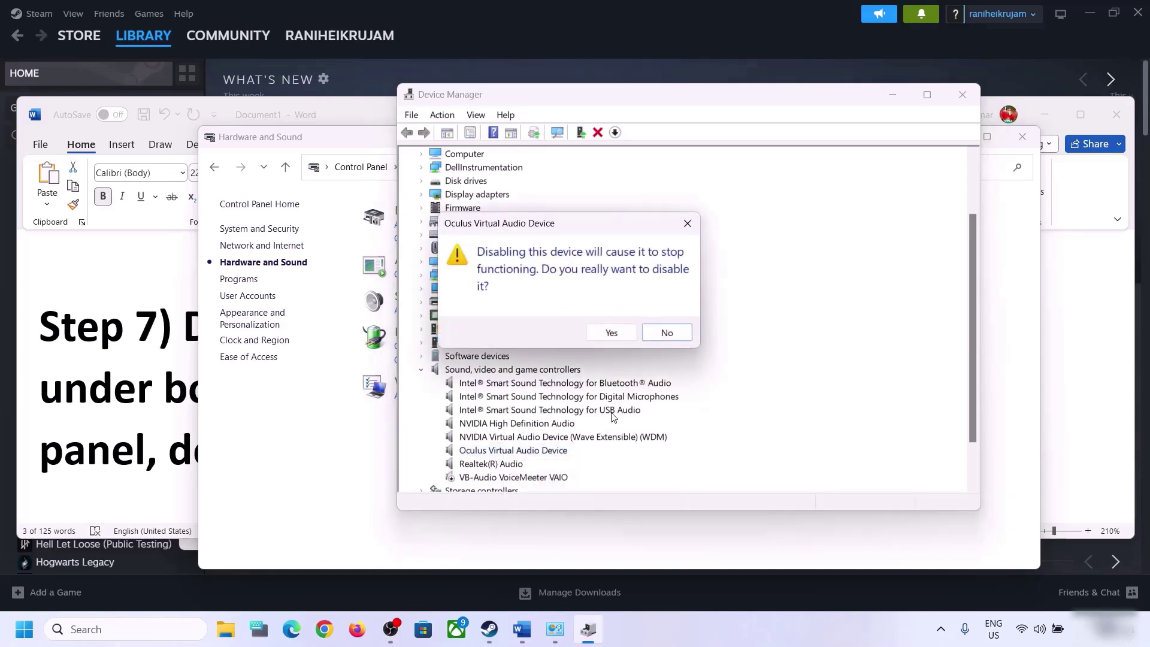
left_click(600, 335)
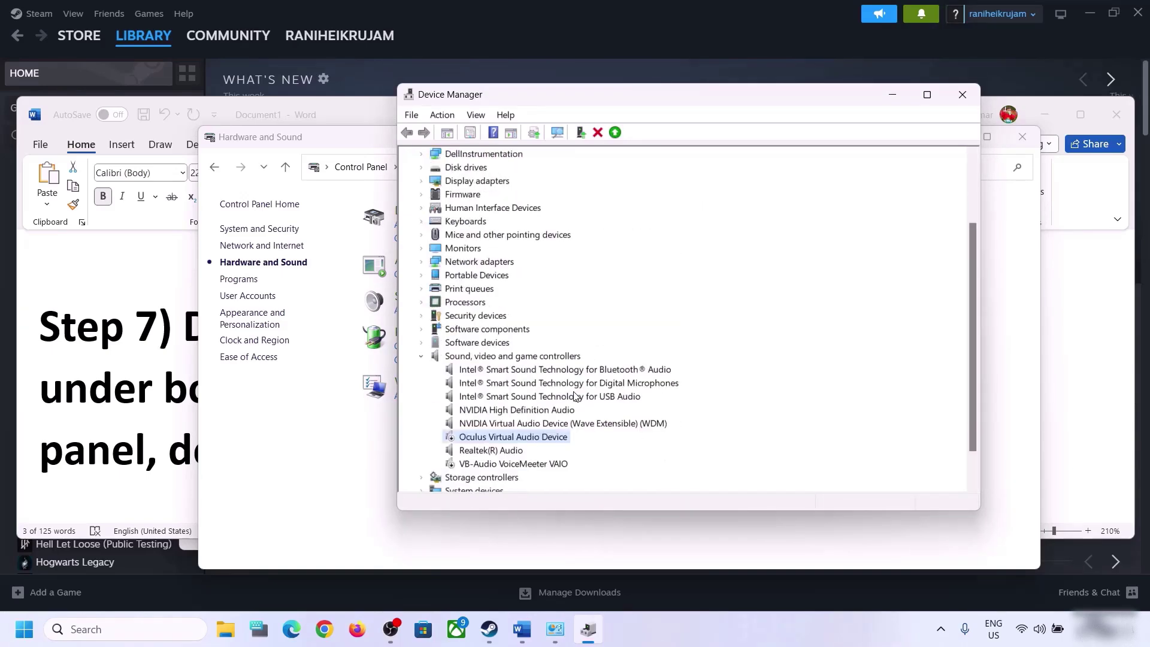
Step: Disable the NVIDIA Virtual Audio Device (Wave Extensible) (WDM) and confirm the warning
scroll(574, 396, "down", 1)
left_click(517, 385)
right_click(515, 386)
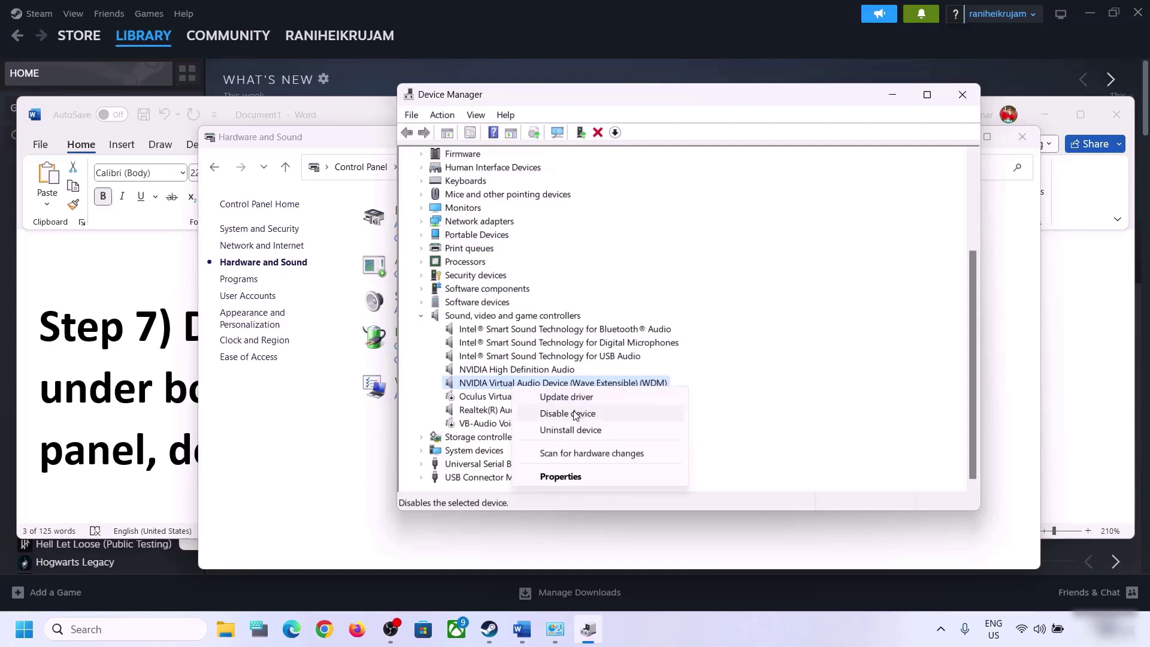
left_click(575, 415)
left_click(614, 333)
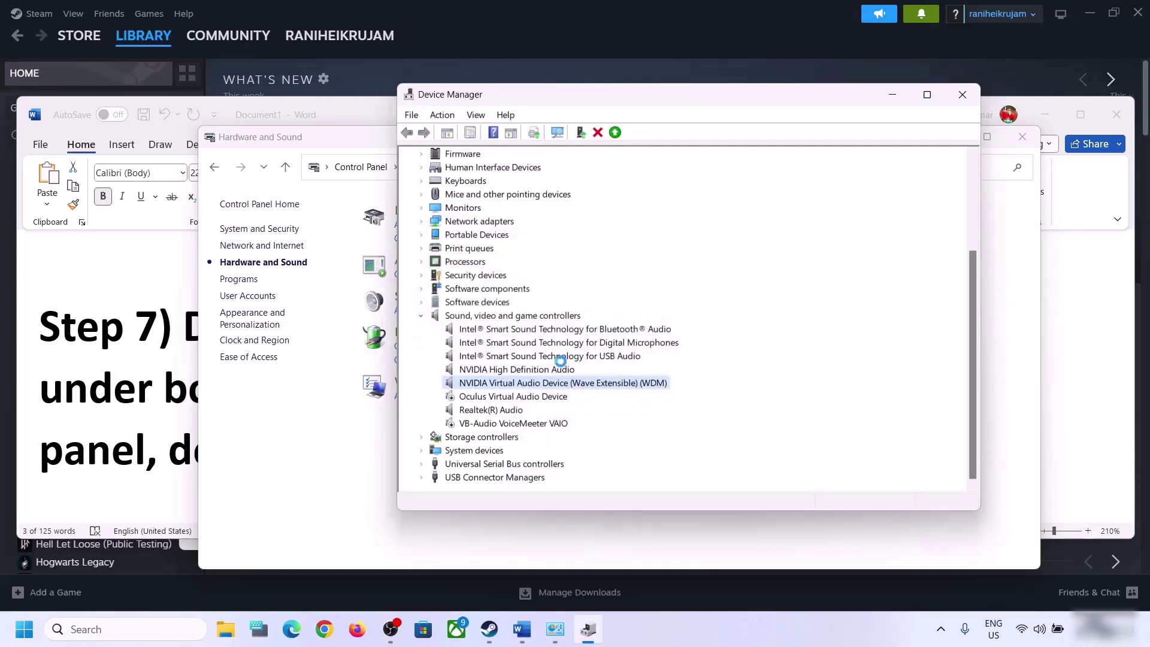
Step: Disable the NVIDIA High Definition Audio device, confirm the warning, and close Device Manager
left_click(495, 464)
right_click(496, 464)
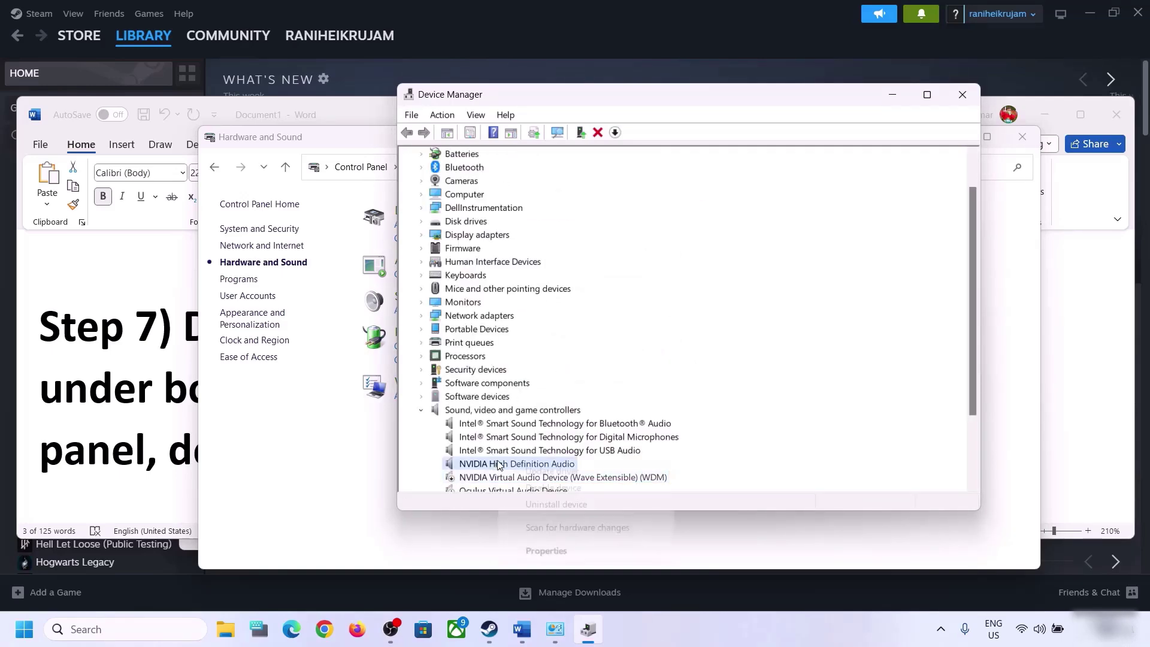
left_click(553, 488)
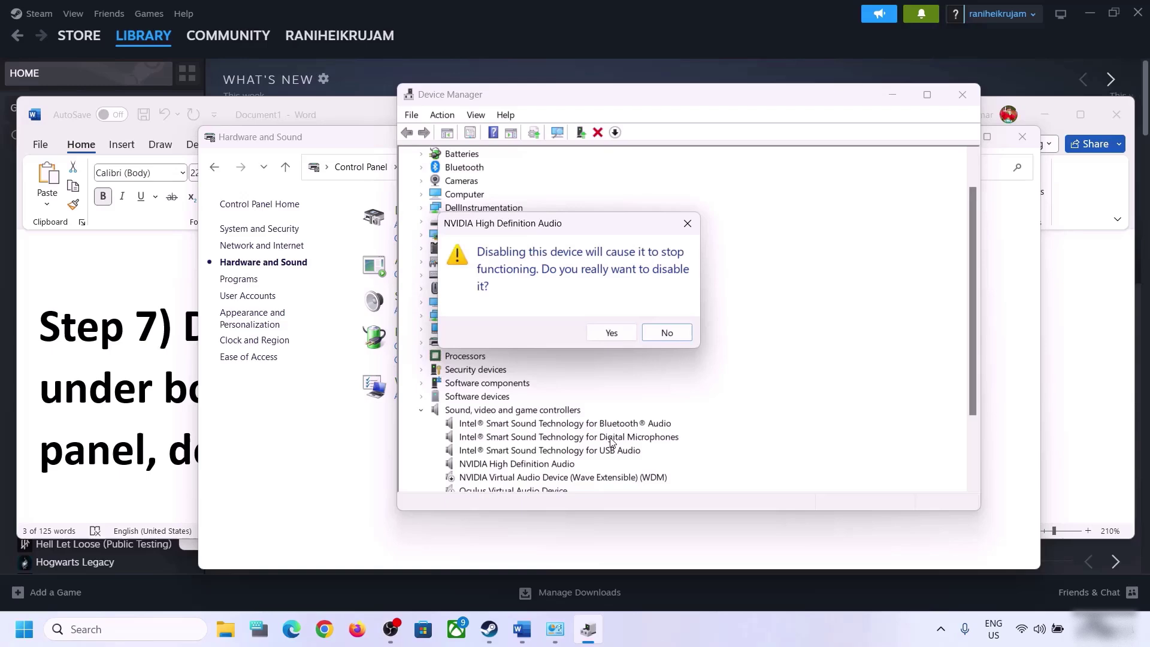
left_click(619, 339)
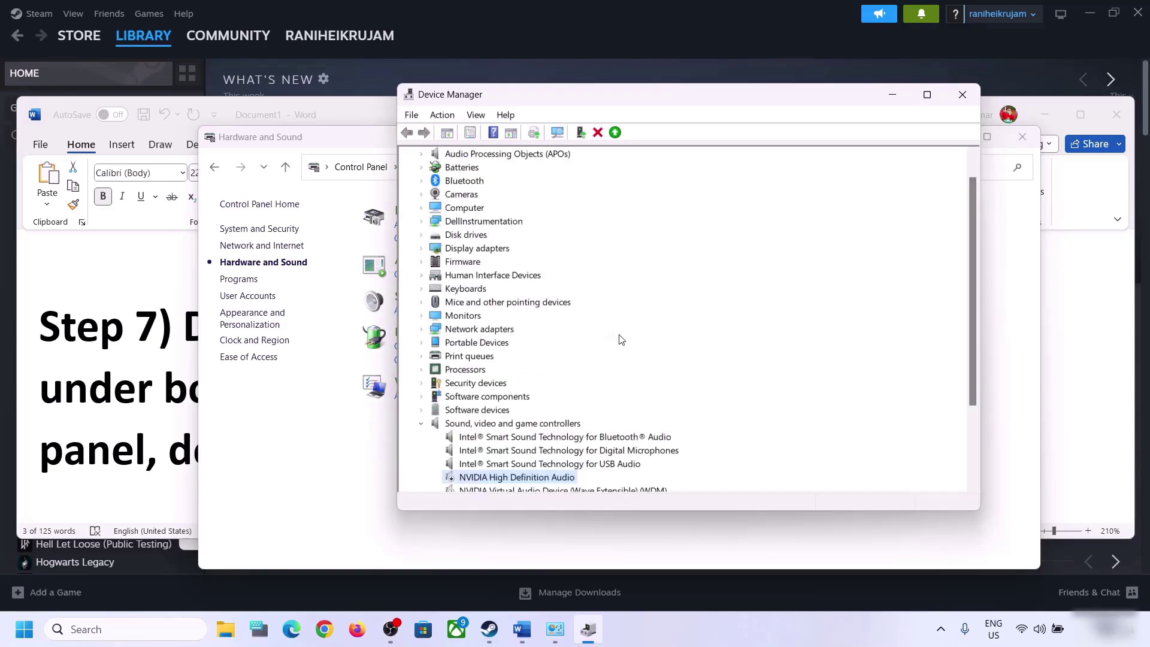
scroll(620, 339, "down", 3)
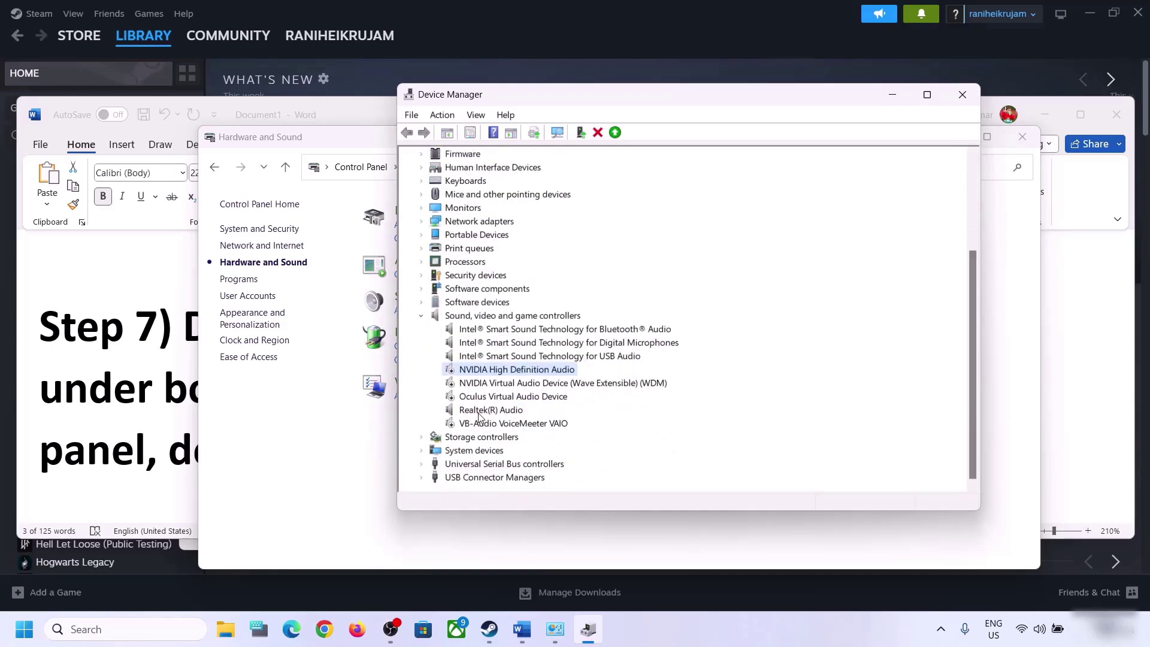
left_click(480, 411)
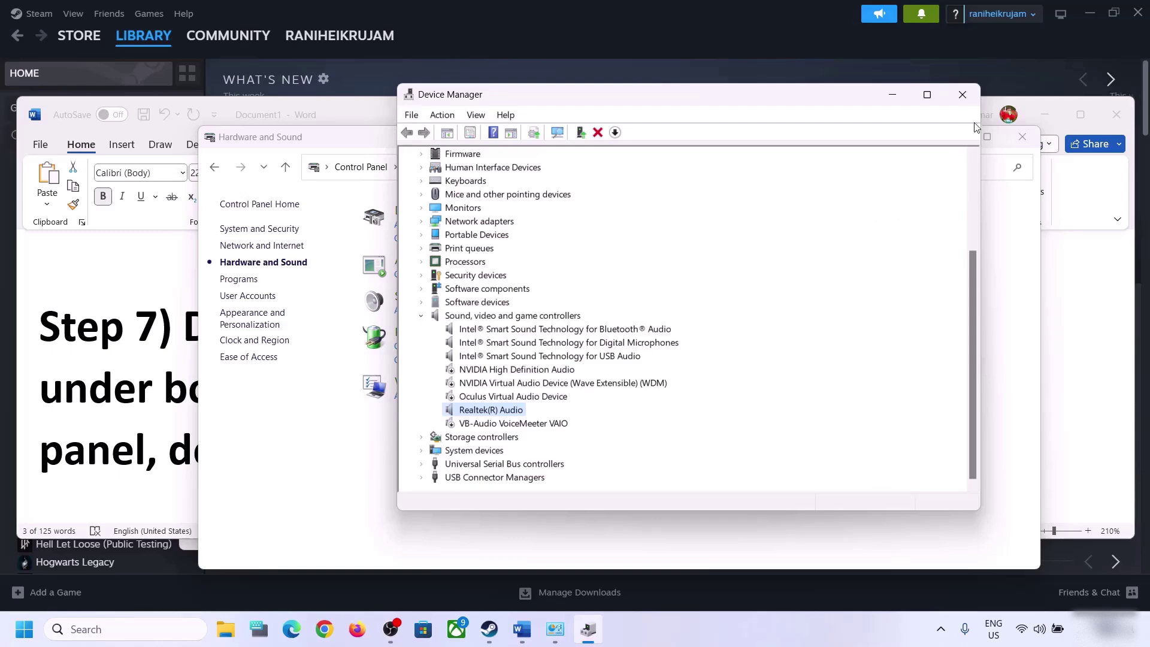
left_click(963, 94)
Step: Switch to the Word document and copy the shell command given under Step 8, Uncheck Handsfree Telephony
key("alt+Tab")
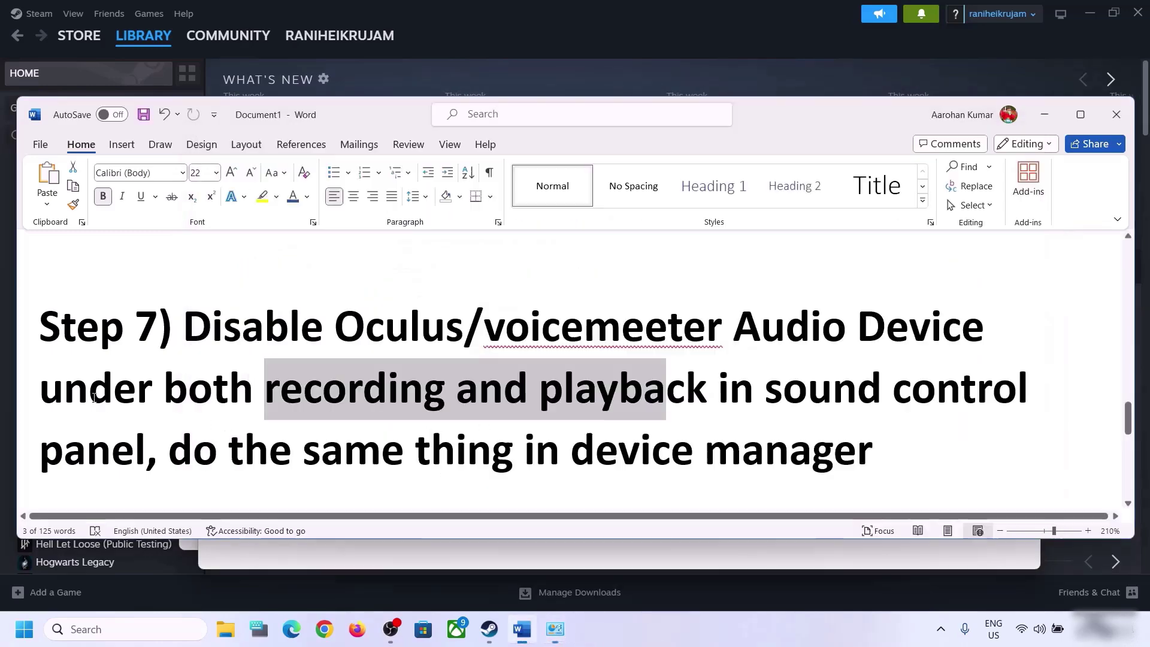
scroll(559, 401, "down", 2)
scroll(447, 426, "down", 3)
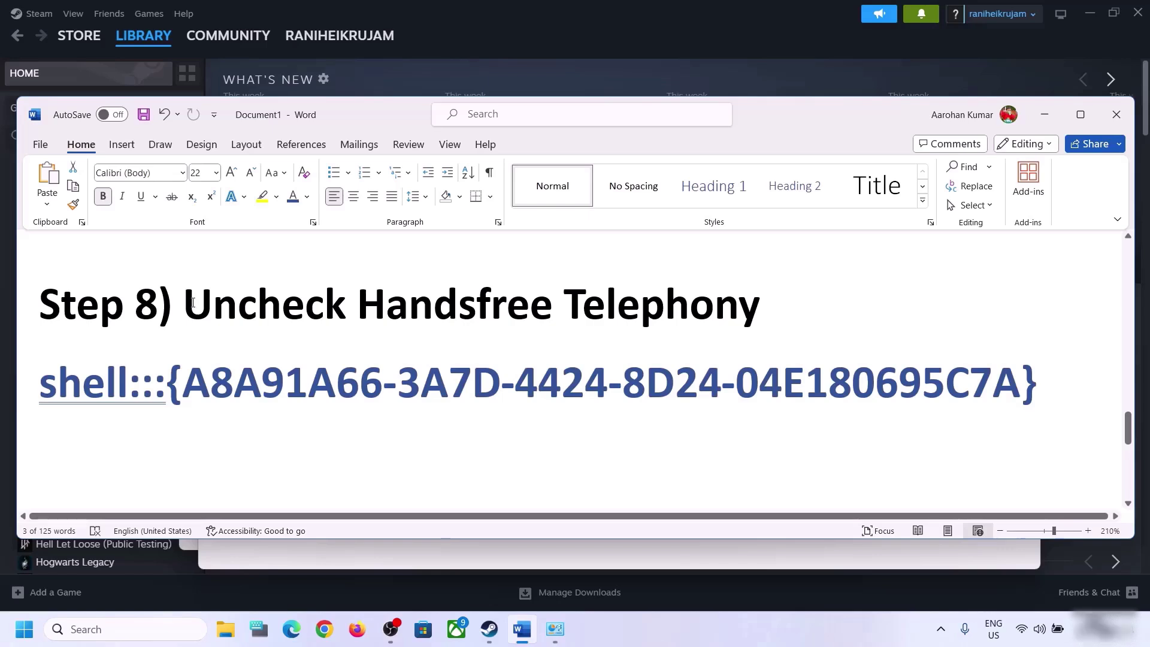
left_click_drag(185, 305, 711, 306)
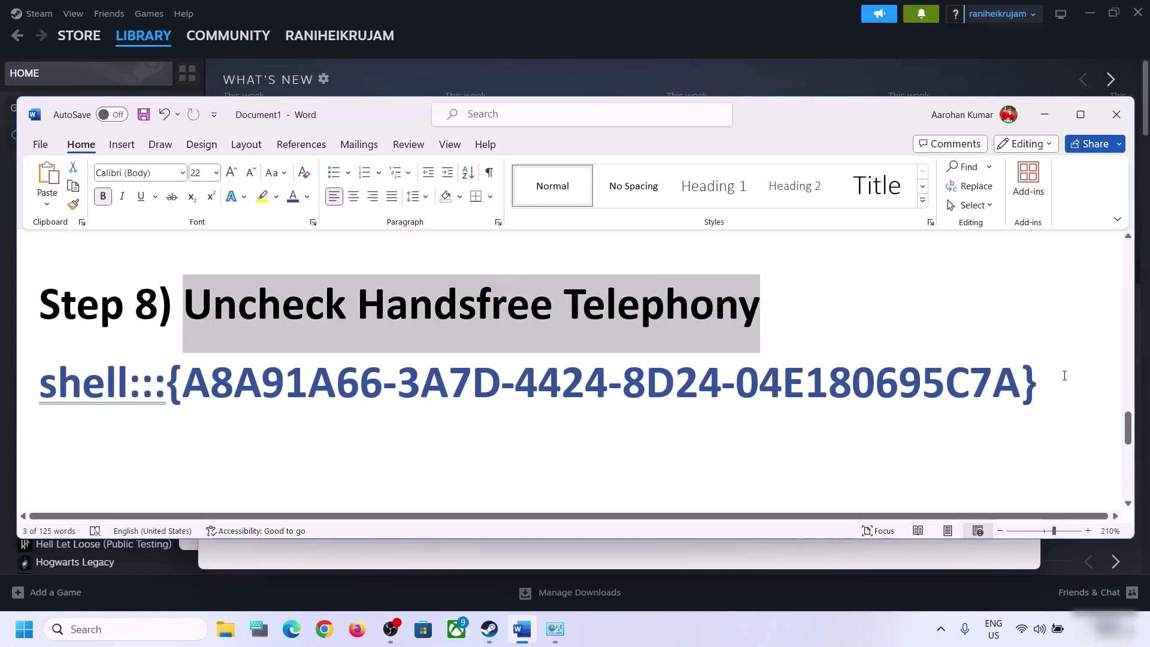
left_click_drag(1032, 379, 39, 384)
right_click(111, 393)
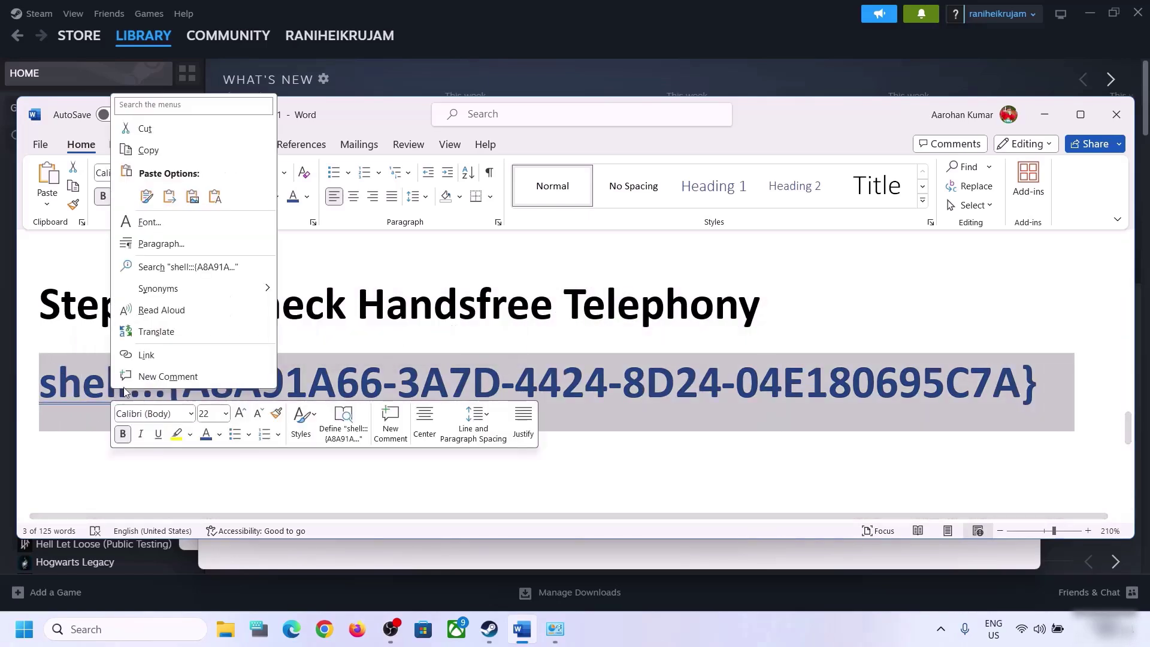
left_click(157, 154)
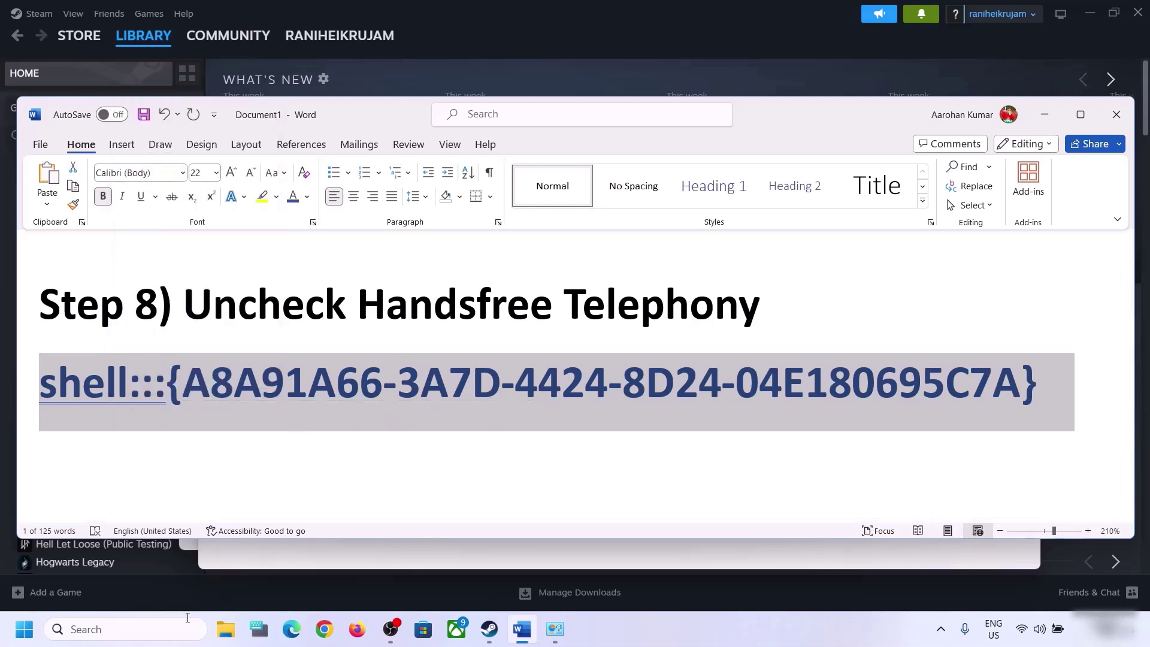
Step: Open Devices and Printers by running shell:::{A8A91A66-3A7D-4424-8D24-04E180695C7A} from the Run dialog
left_click(161, 628)
type("run")
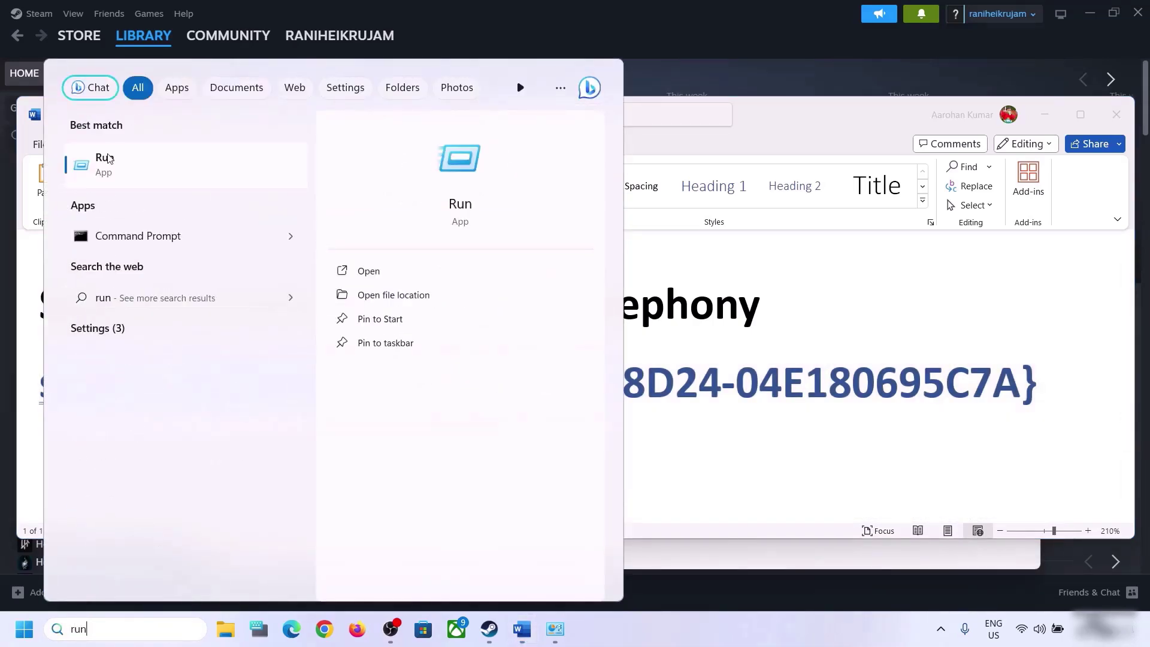
left_click(120, 173)
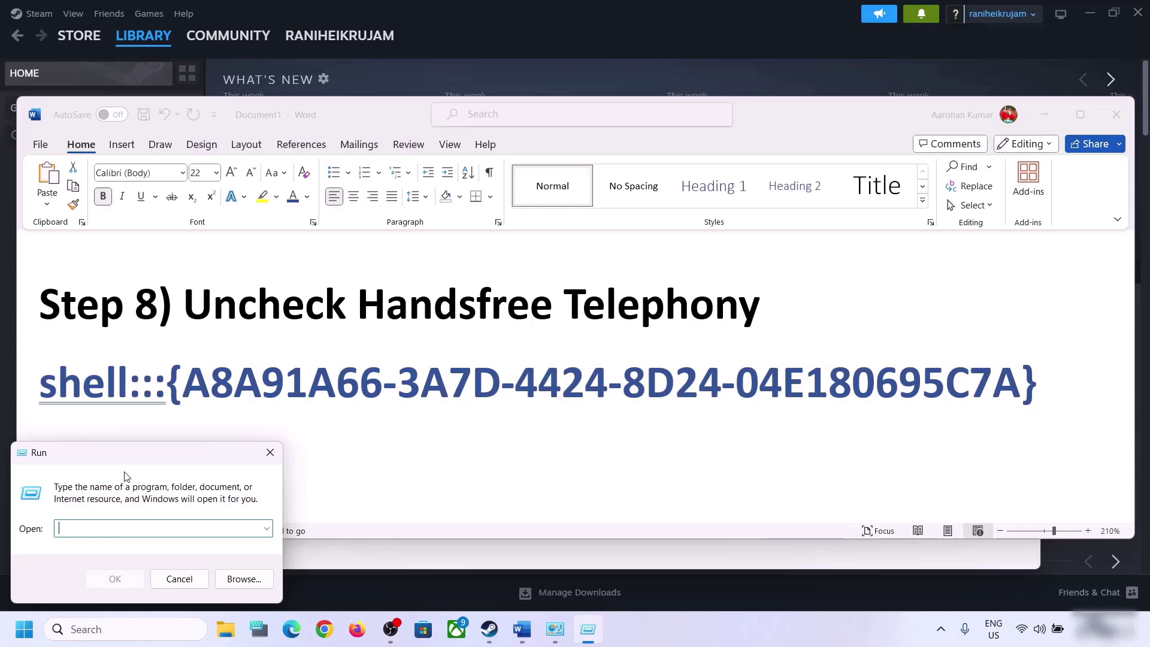
type("shell:::{A8A91A66-3A7D-4424-8D24-04E180695C7A}")
left_click(129, 584)
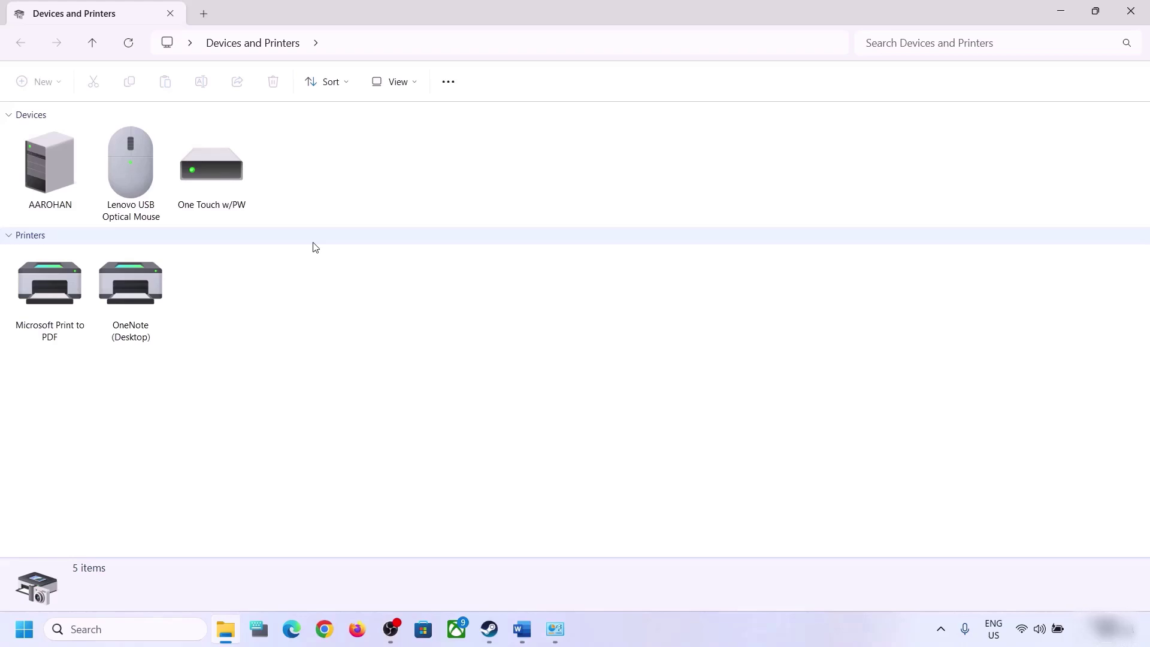
Step: Open the properties of the iBall SoundStar headset and display its Bluetooth services
left_click(741, 636)
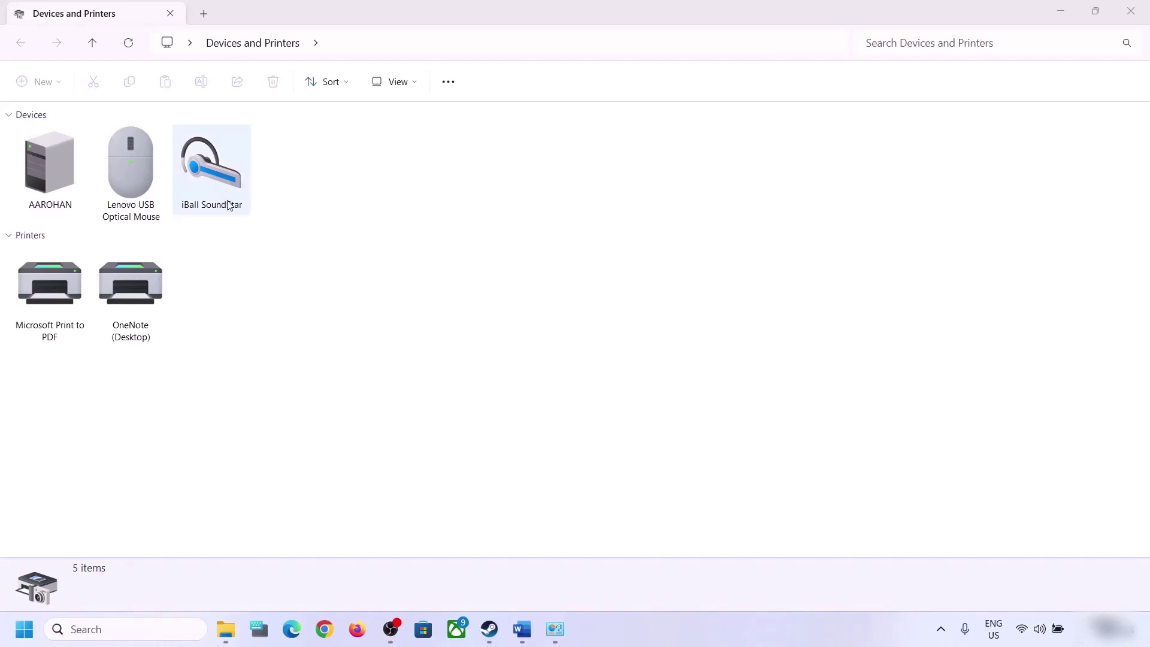
right_click(216, 176)
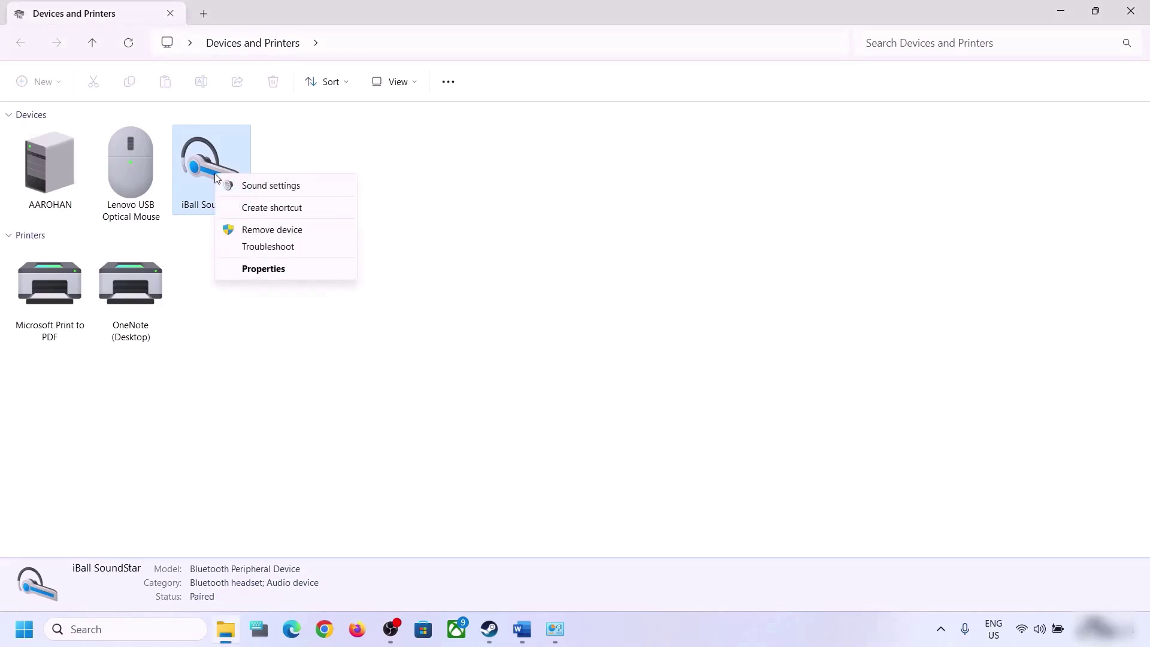
left_click(272, 268)
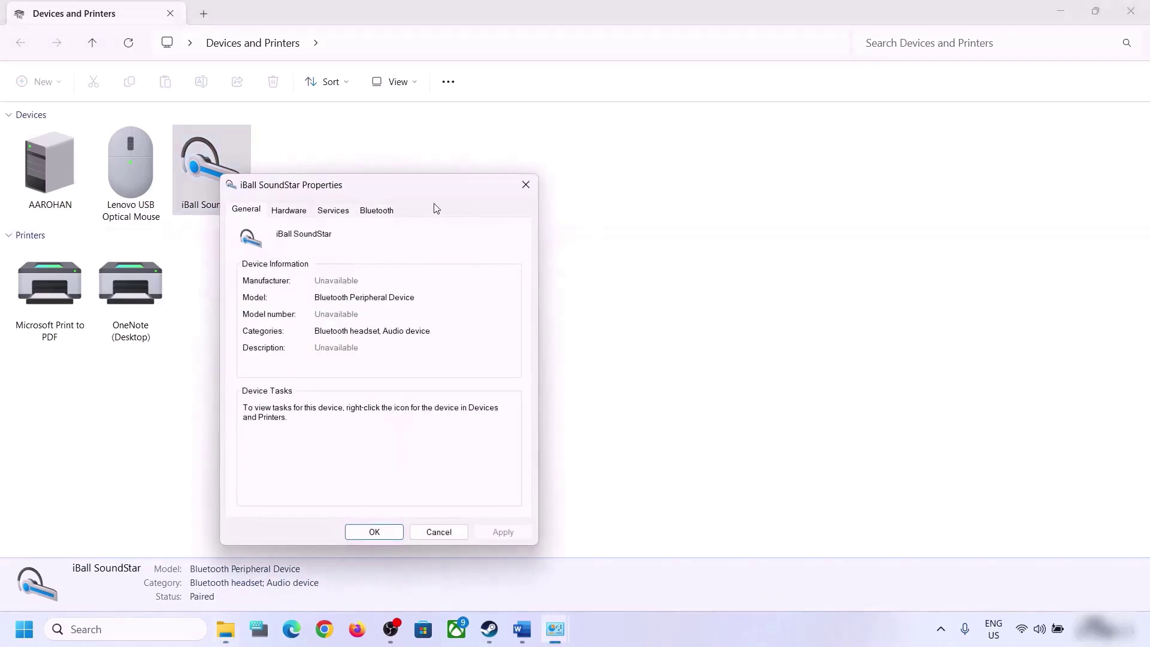
left_click_drag(419, 190, 605, 188)
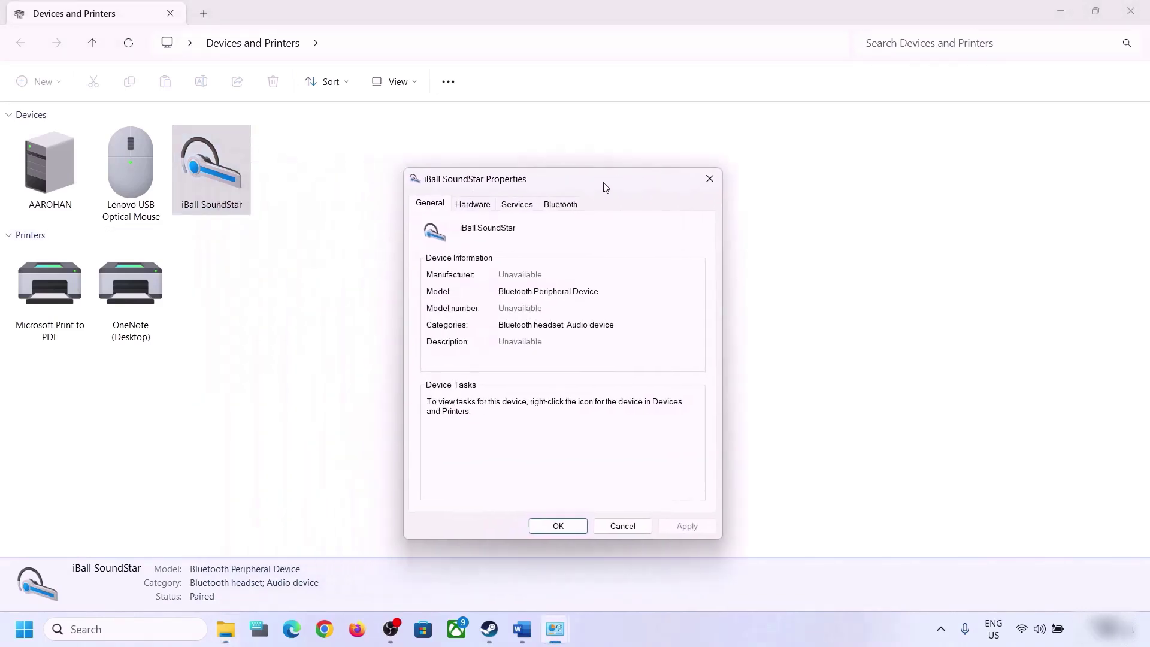
left_click(518, 205)
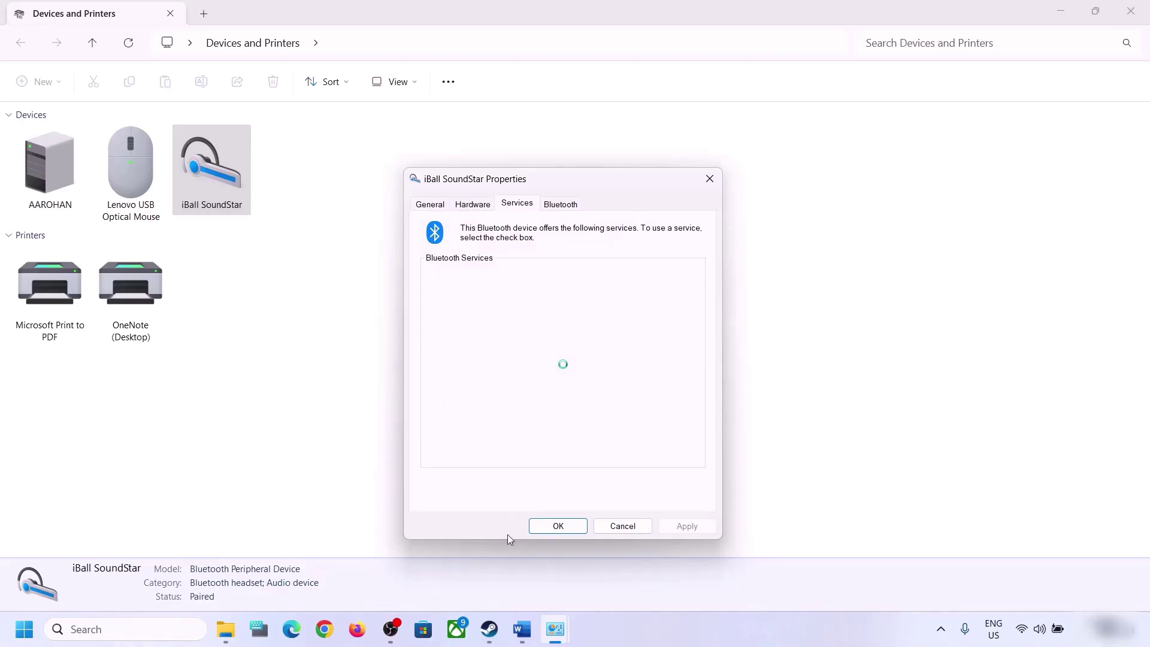
Step: Turn off the Handsfree Telephony service for the iBall SoundStar headset and apply the change
left_click(525, 629)
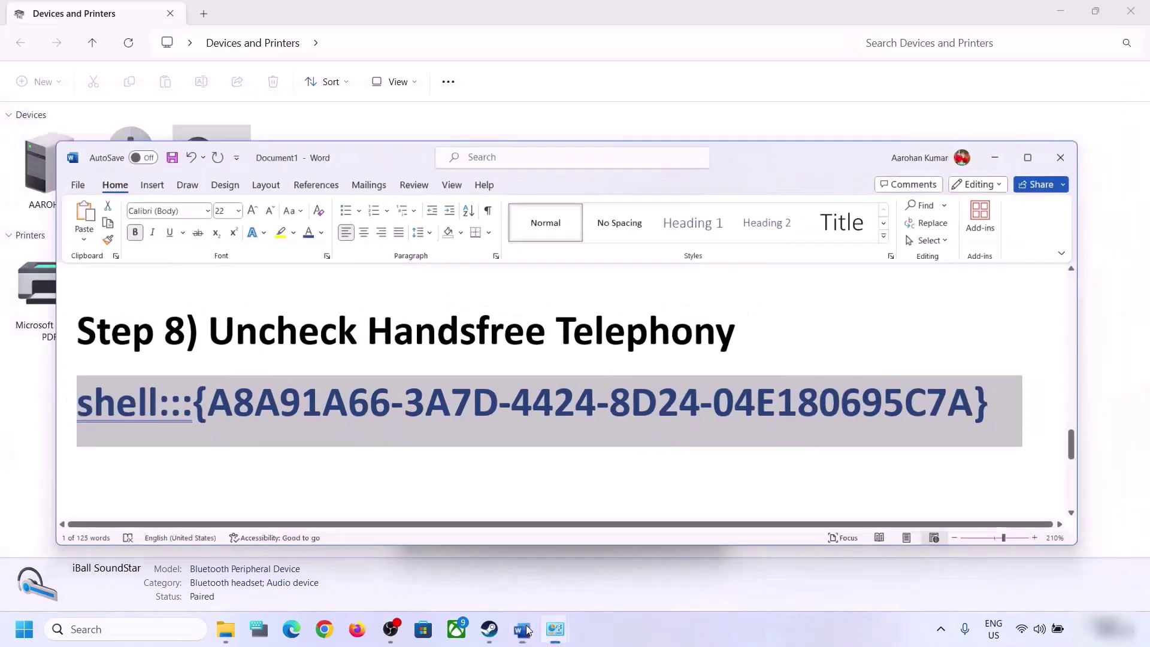
left_click(525, 629)
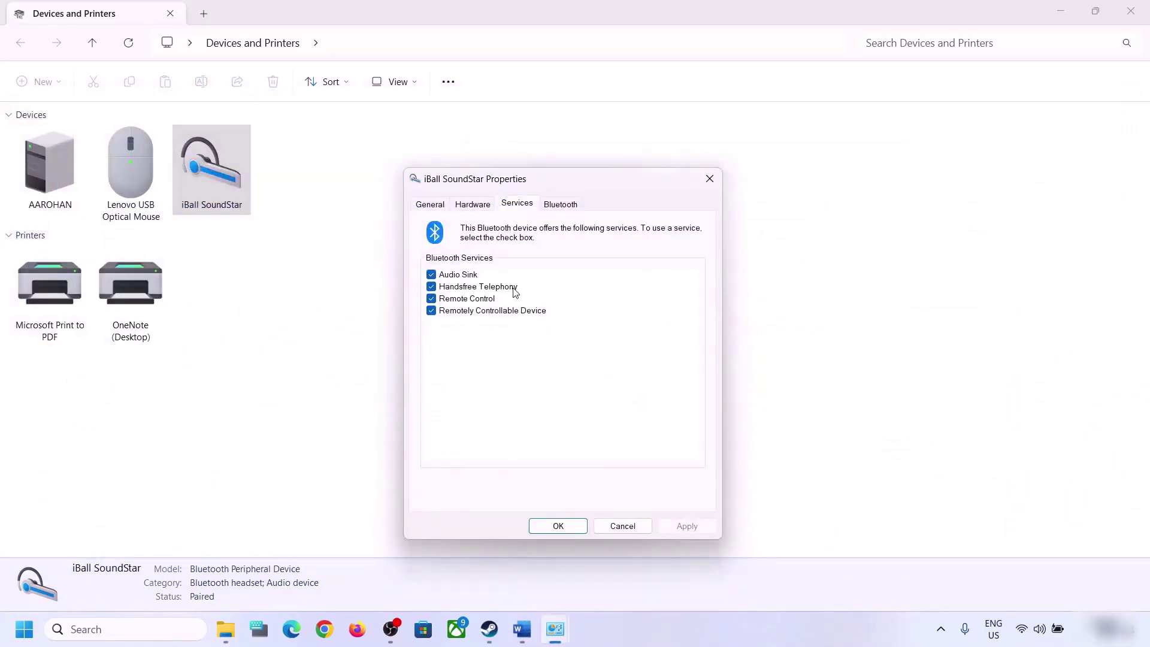
left_click(431, 287)
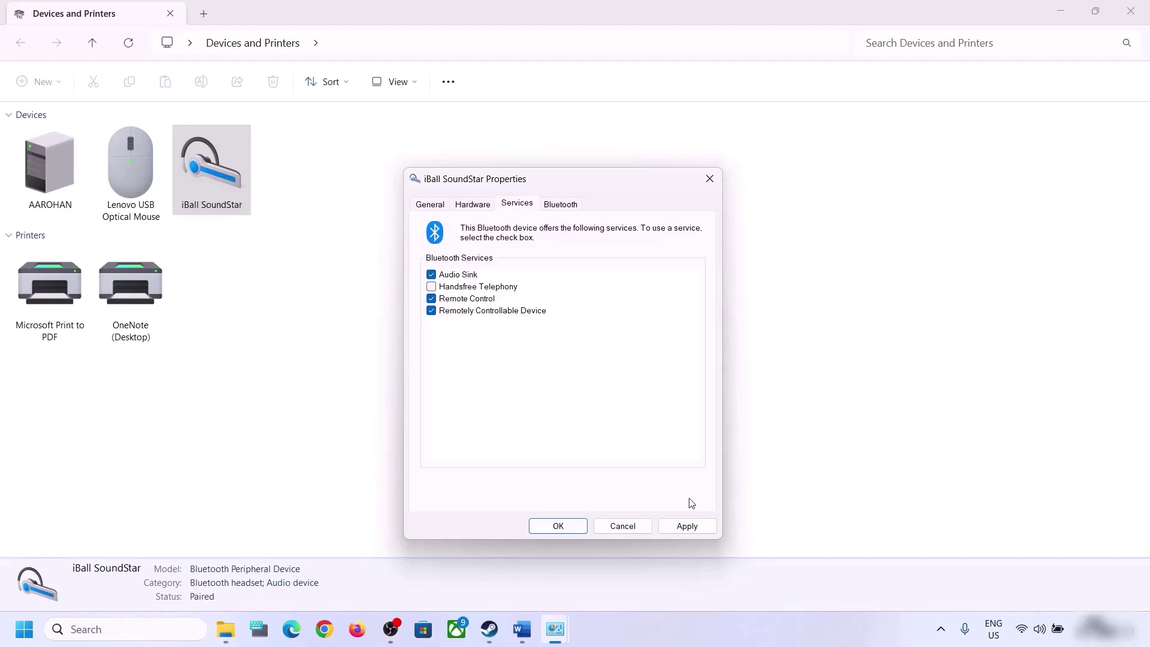
left_click(698, 528)
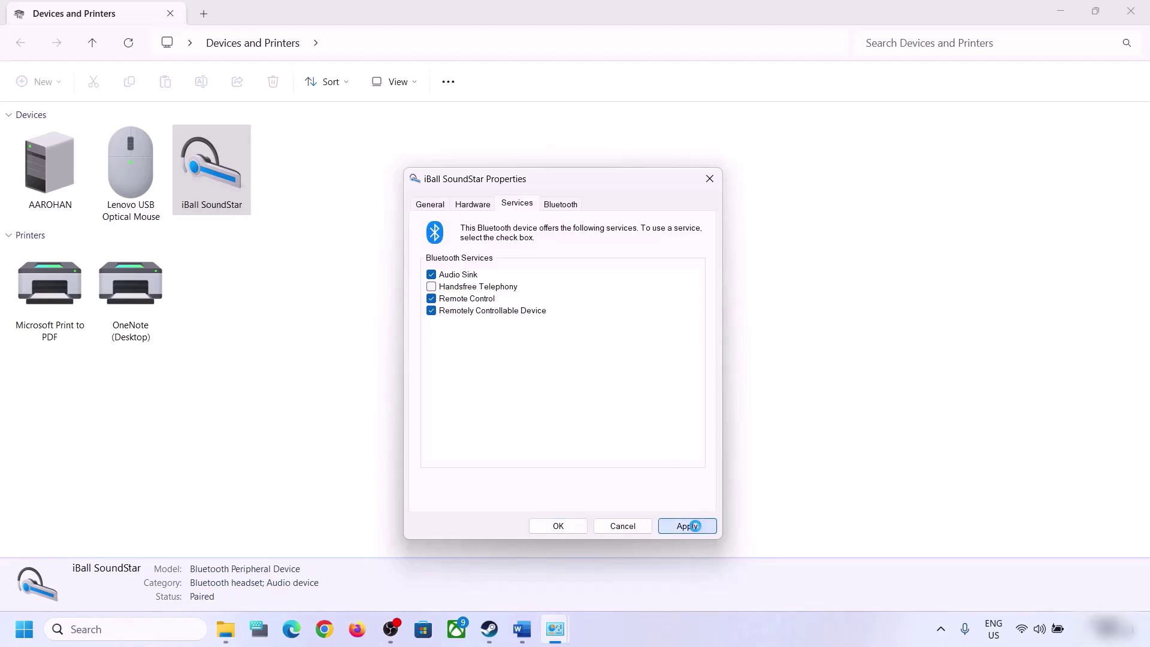
left_click(566, 531)
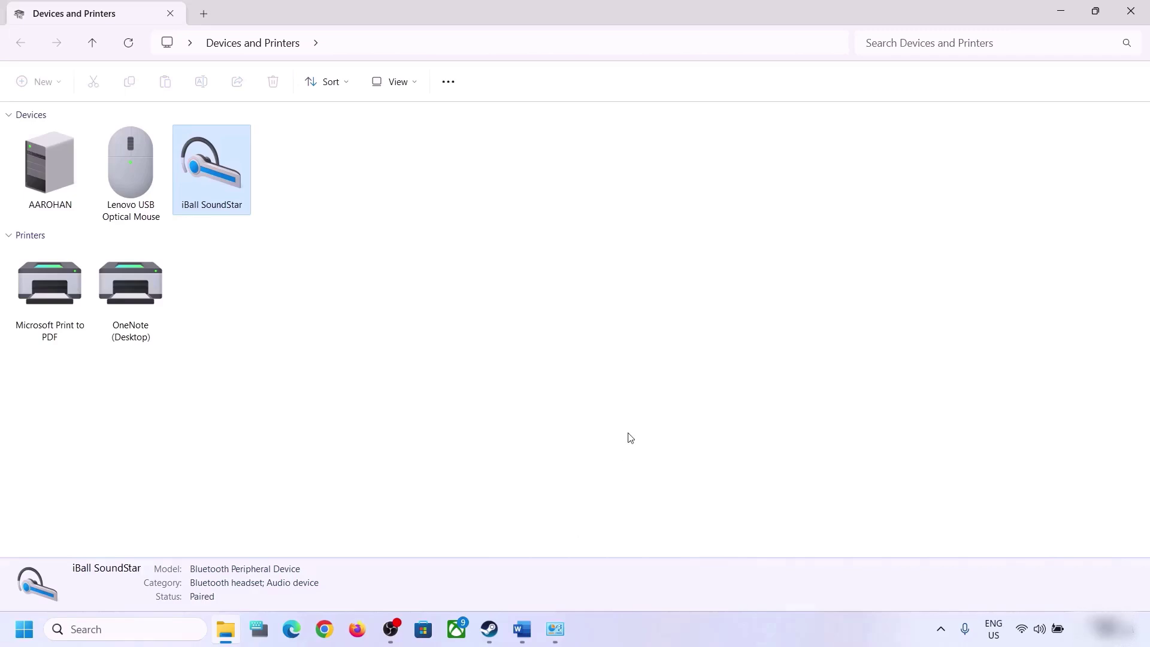
Step: Return to the Word document and read Step 9 about disconnecting or disabling microphones
left_click(523, 634)
scroll(343, 392, "down", 4)
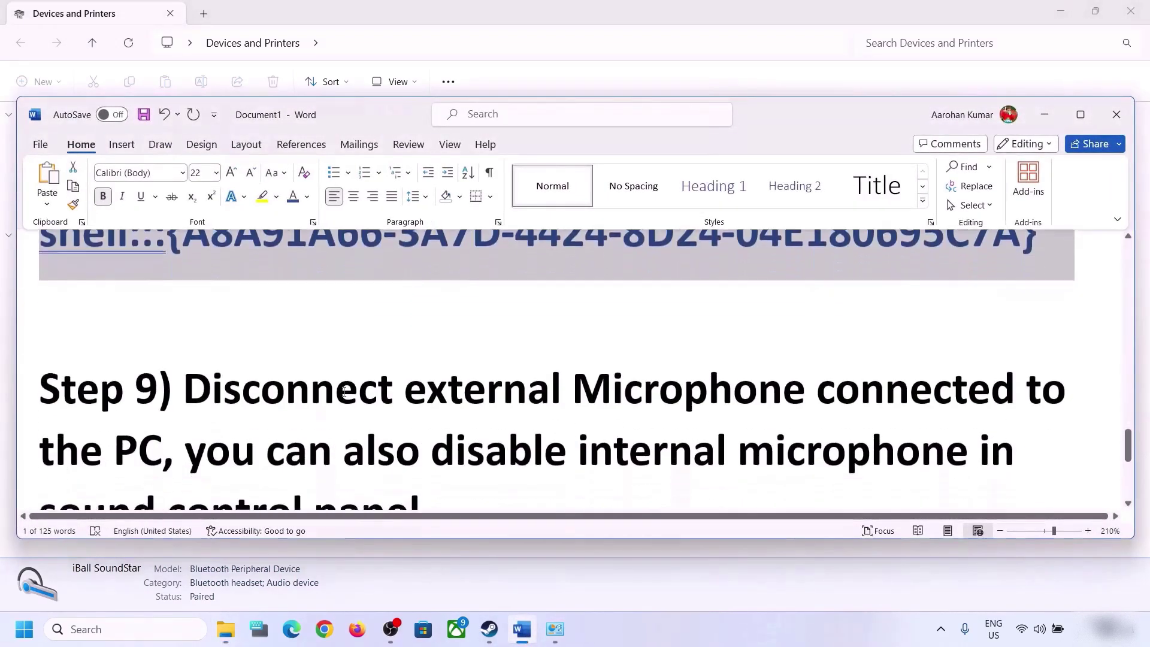
left_click_drag(184, 314, 148, 379)
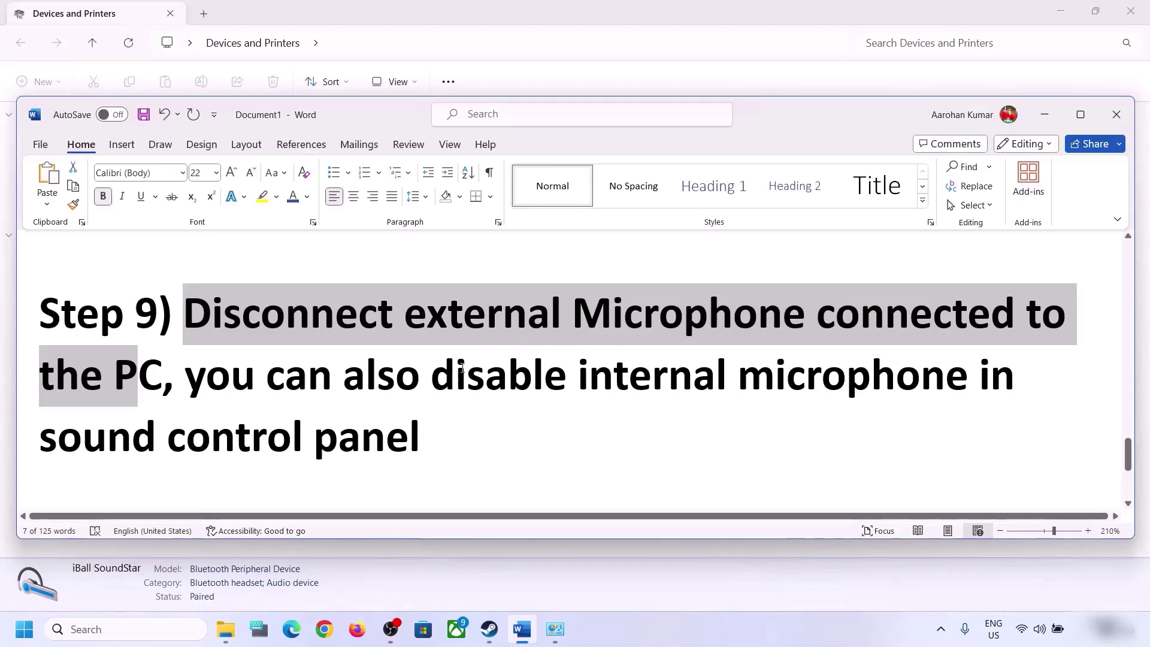
left_click_drag(432, 374, 977, 375)
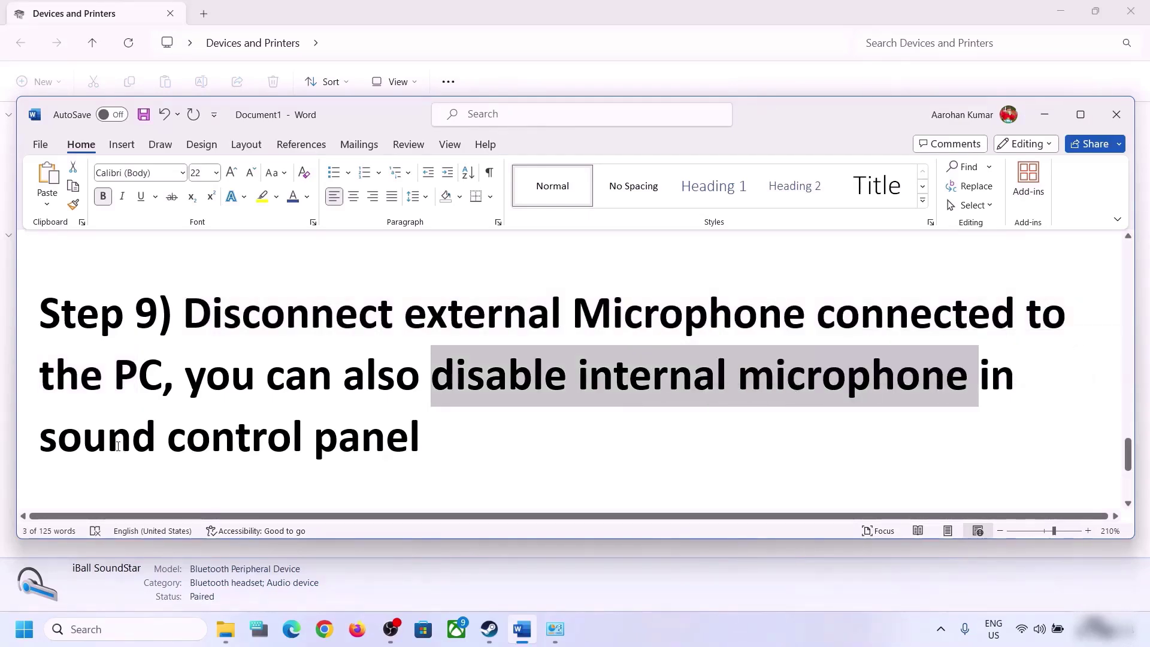
left_click_drag(117, 447, 306, 443)
left_click_drag(187, 374, 572, 375)
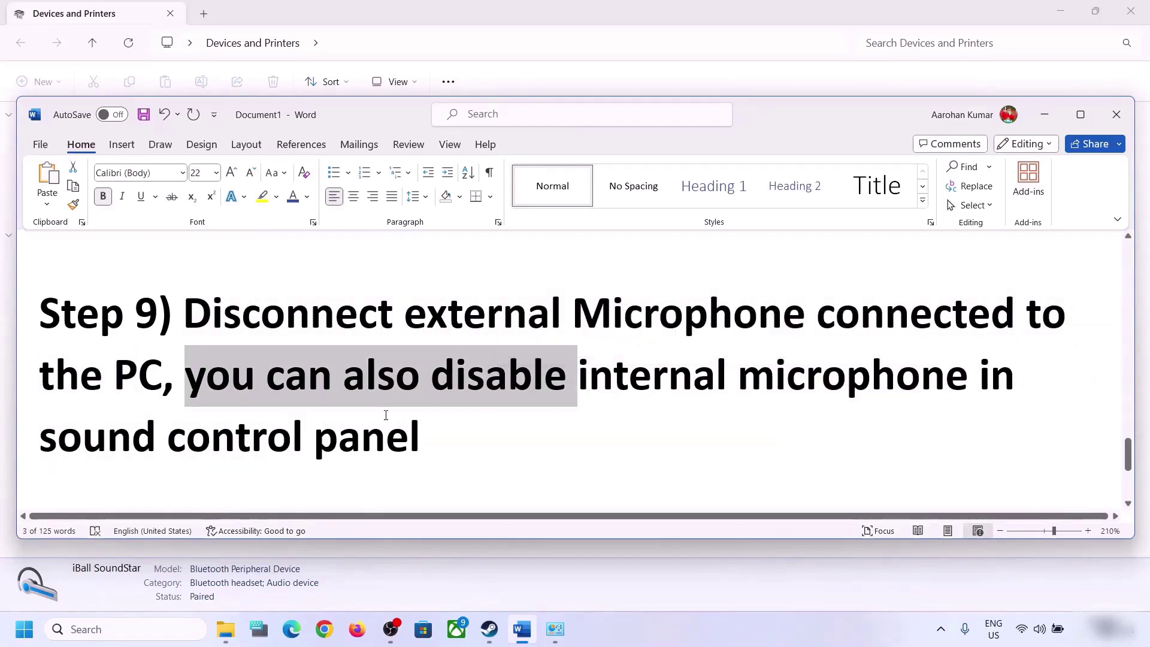
left_click(362, 435)
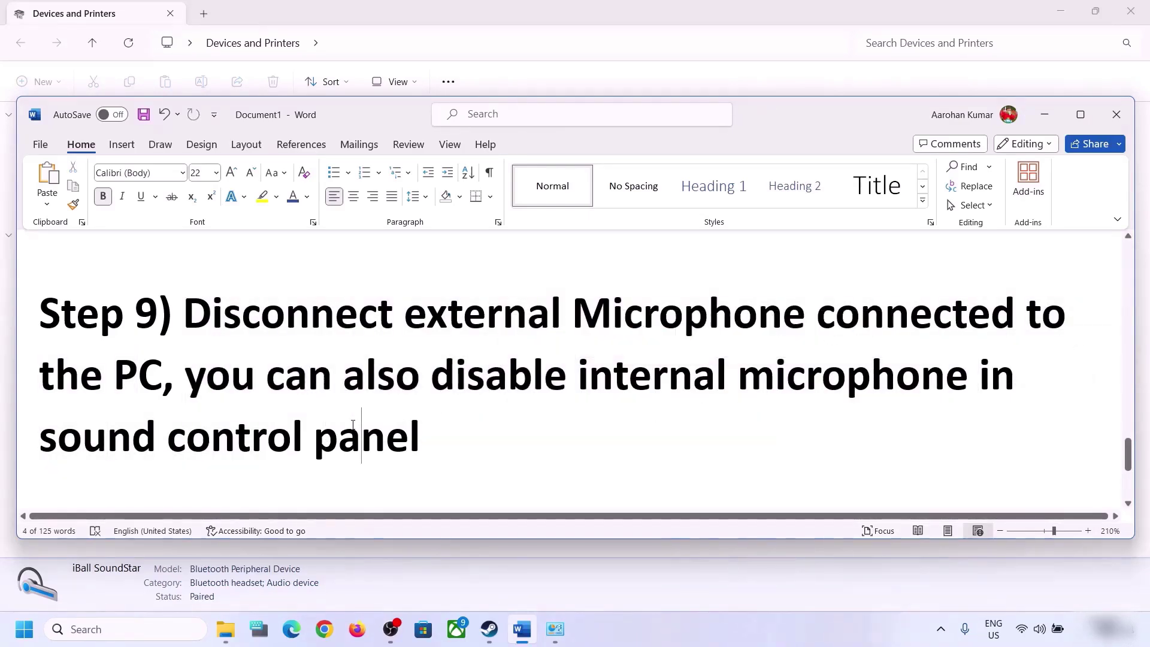
Step: Open the Sound settings from the Hardware and Sound category of Control Panel
left_click(184, 621)
type("control")
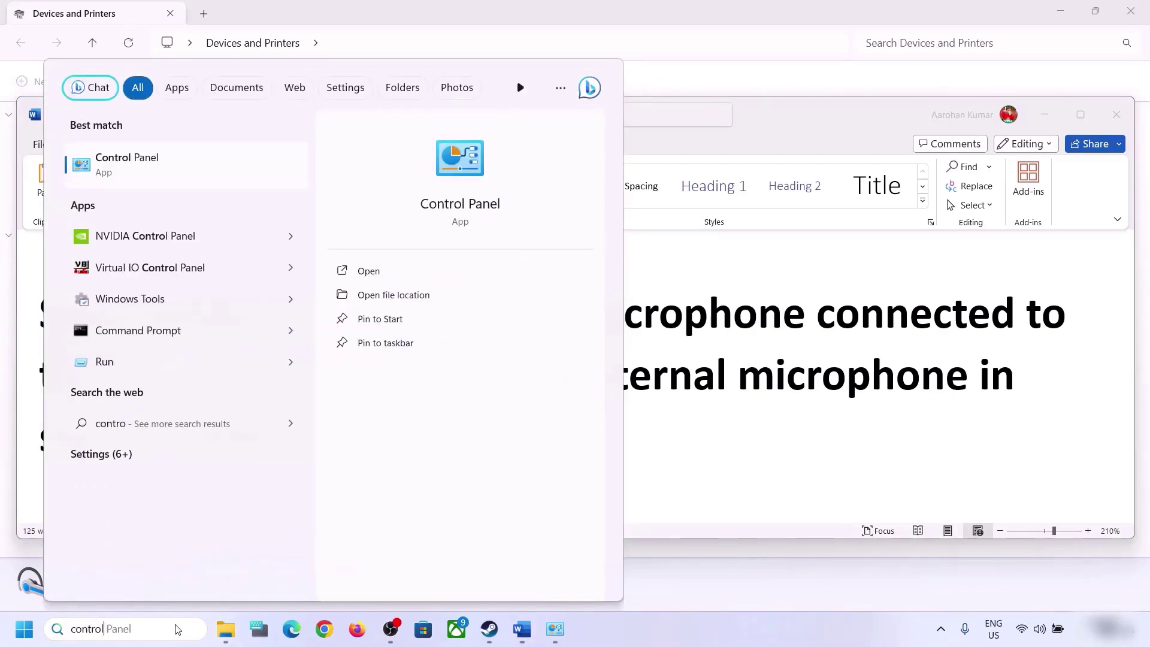
left_click(142, 163)
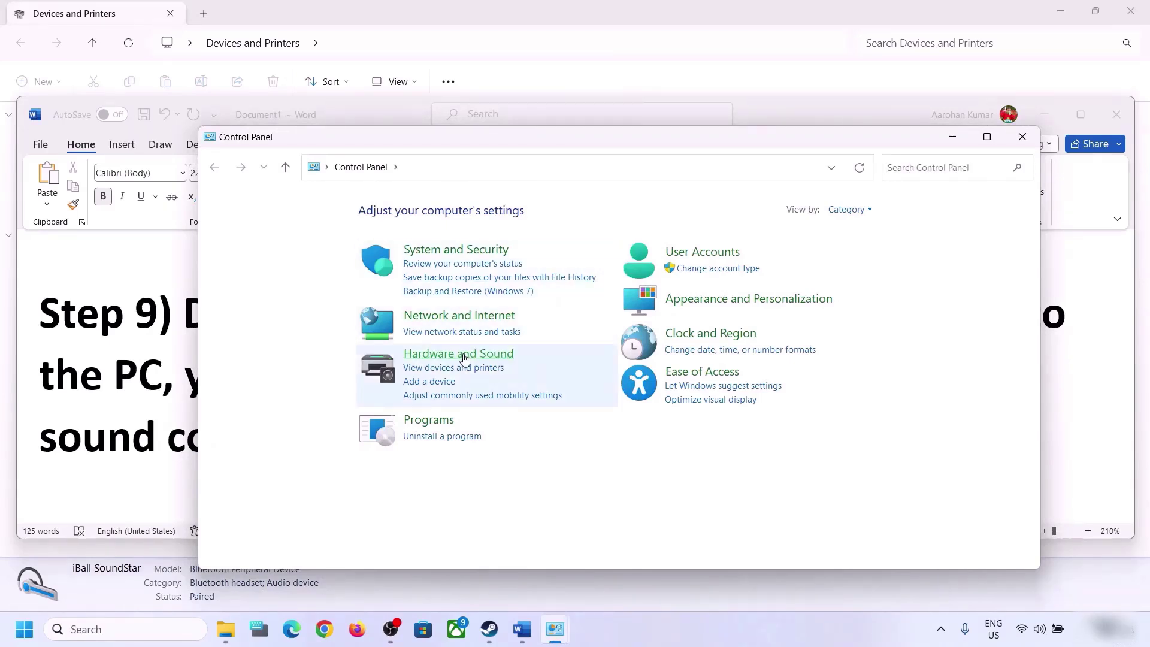
left_click(437, 355)
left_click(405, 296)
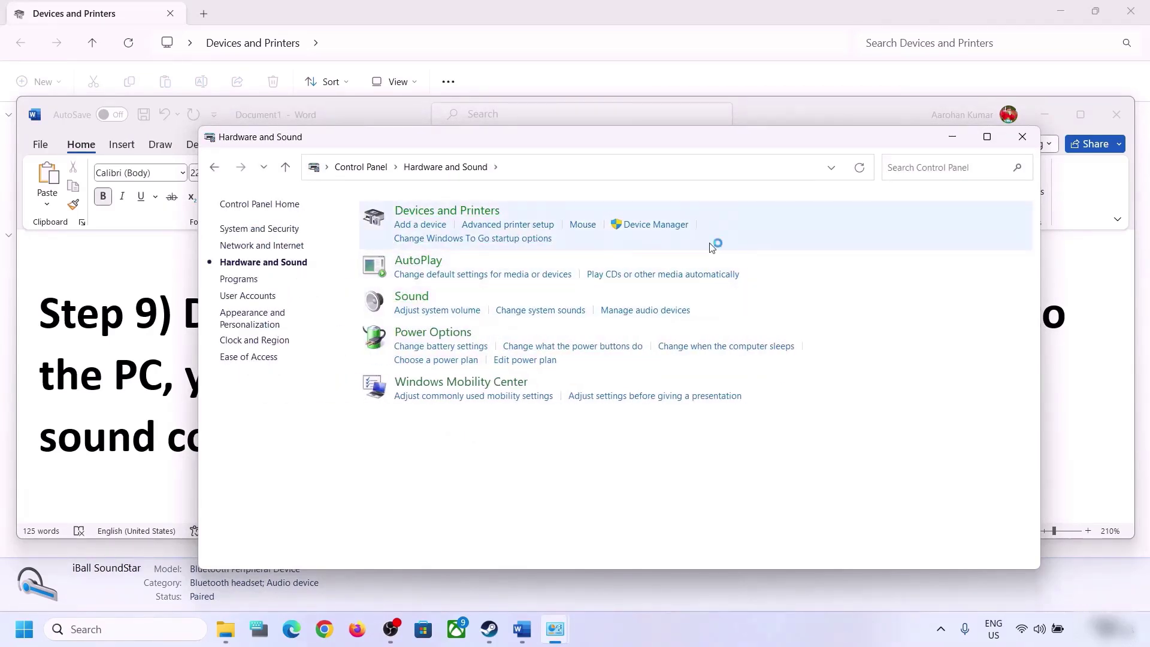
left_click(243, 280)
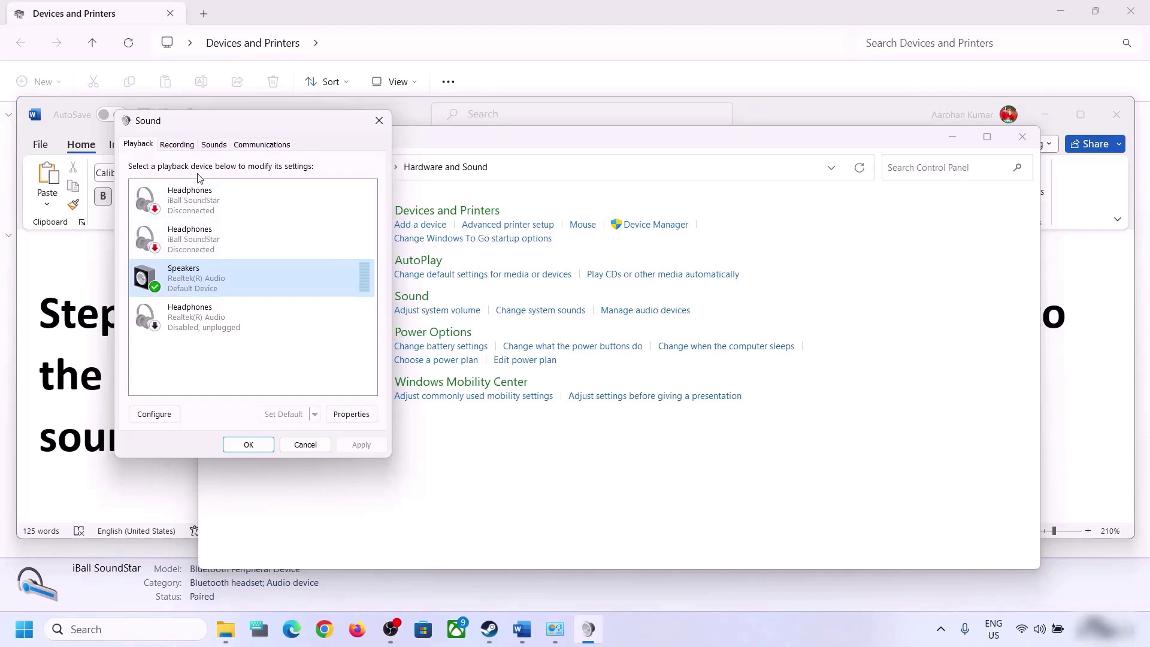
right_click(185, 282)
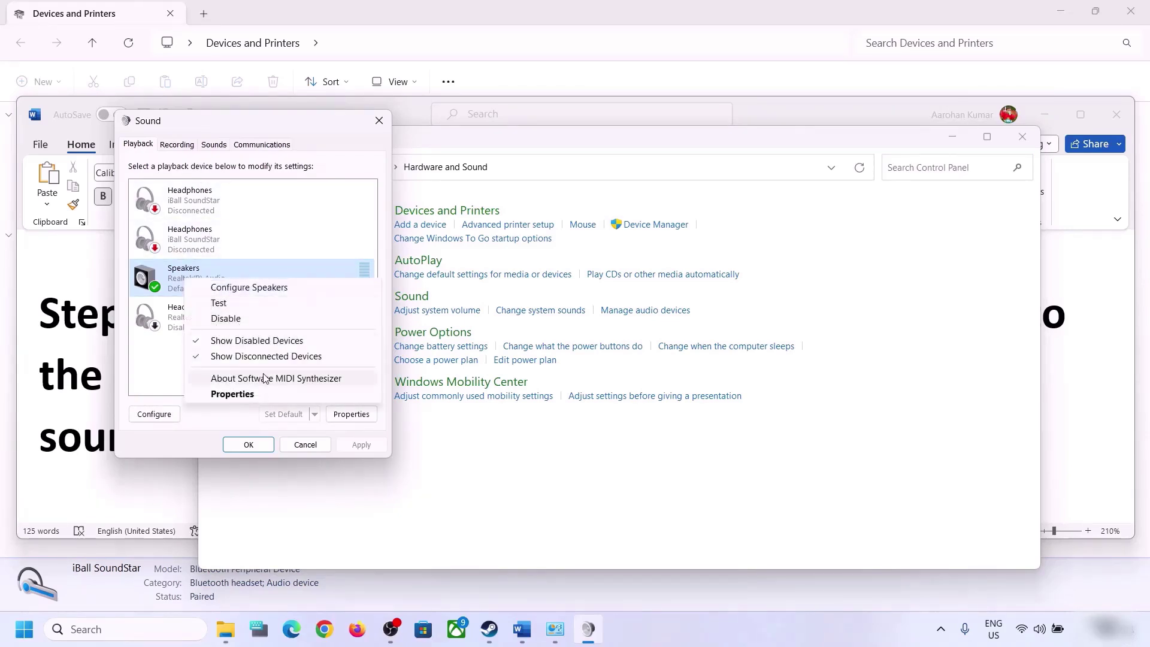
left_click(222, 392)
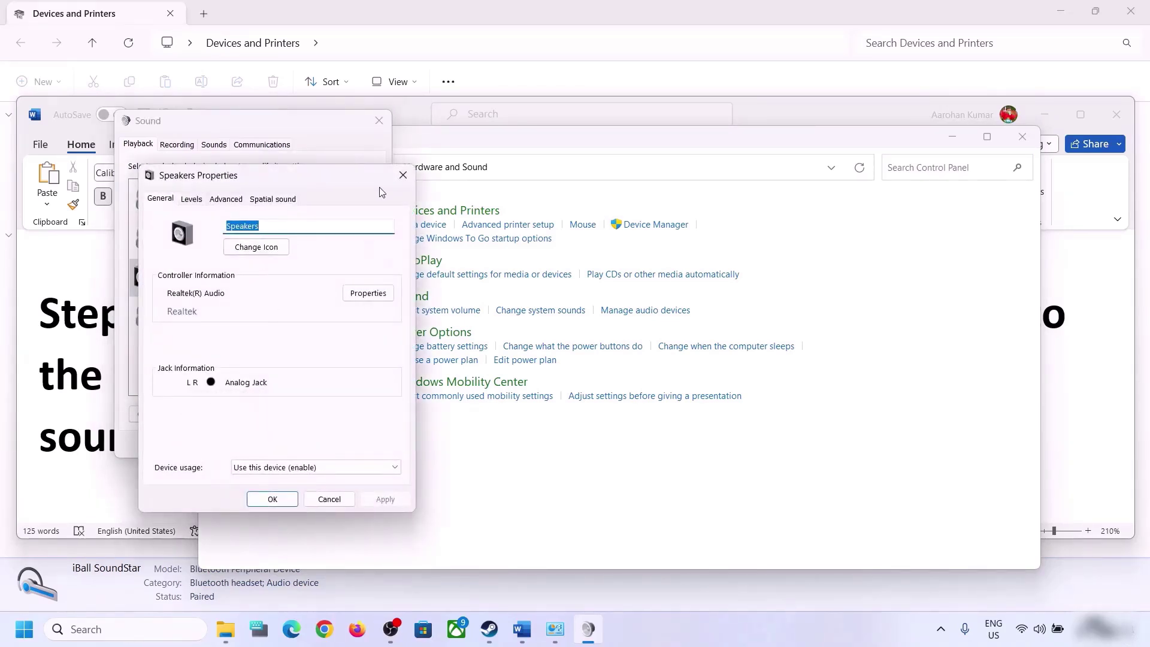
left_click(403, 175)
Step: Display the Disable option for the Microphone Array recording device, and close the Sound settings without applying it
left_click(179, 146)
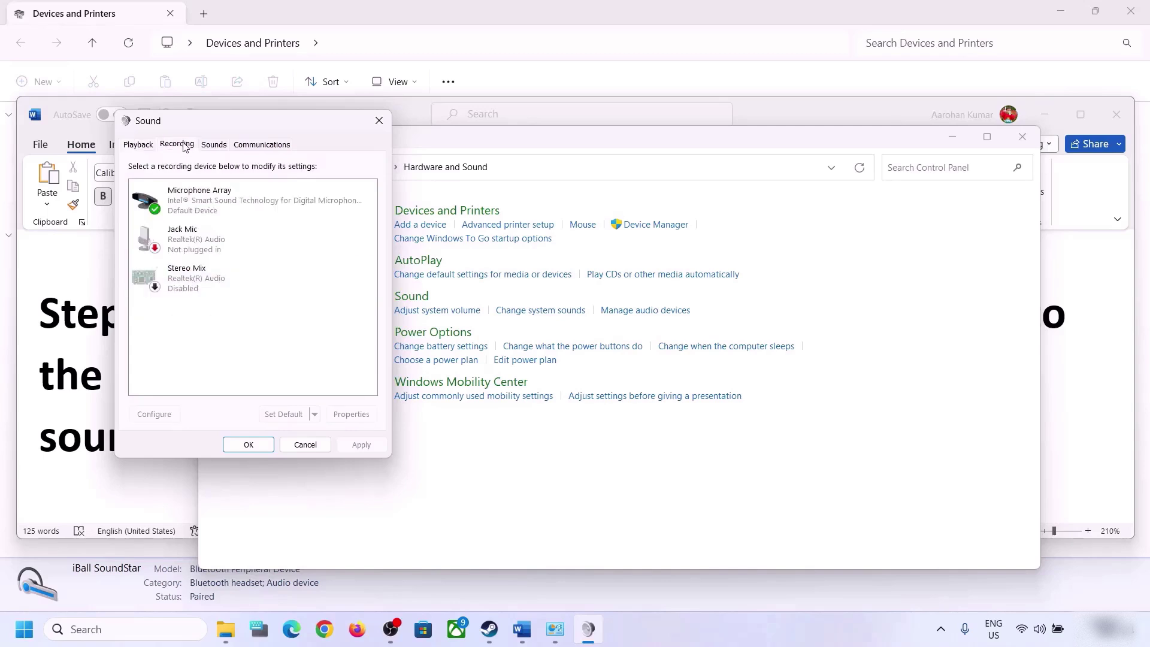
right_click(229, 202)
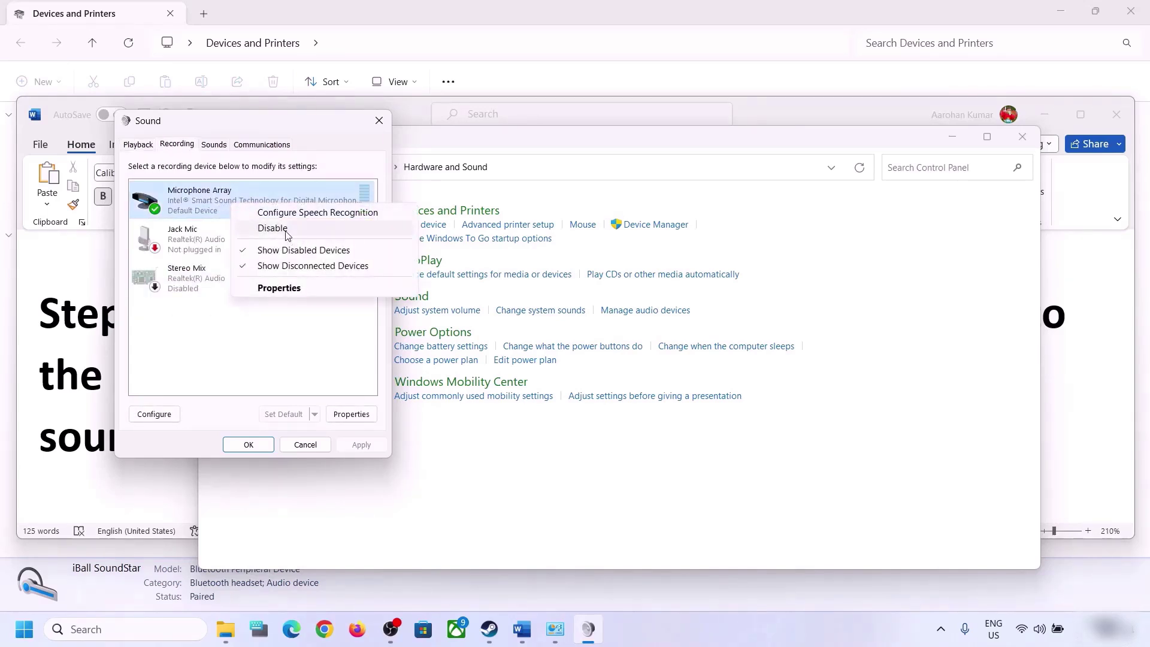
left_click(290, 357)
left_click(381, 127)
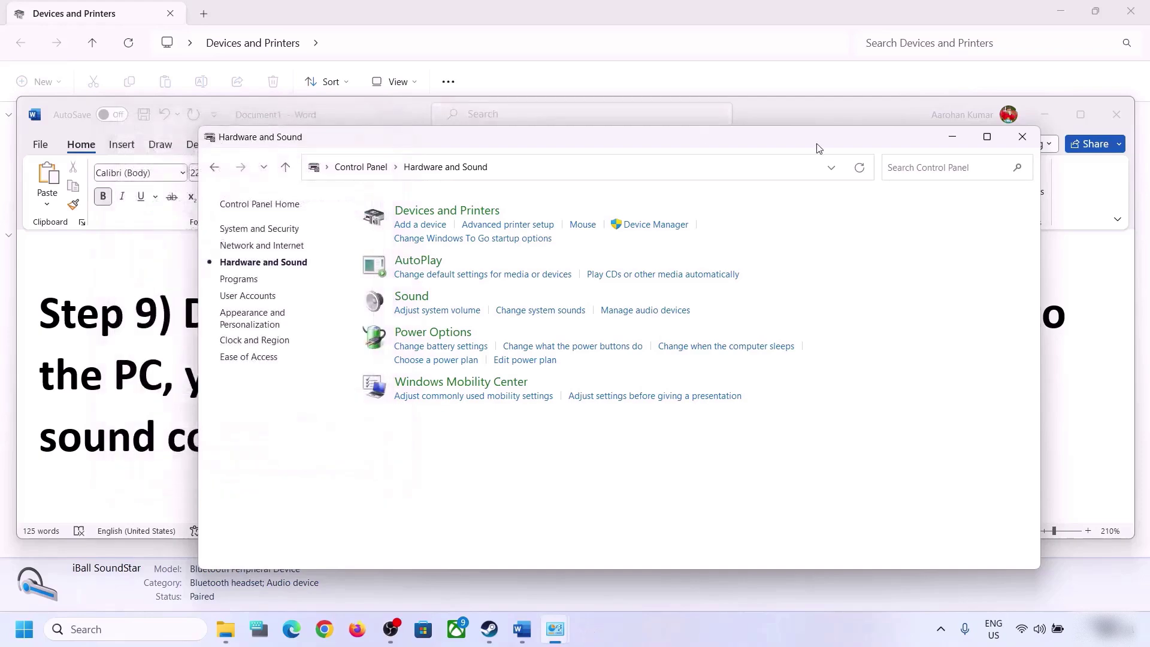
Step: Return to the Word document, read Step 10 about installing the audio driver, and minimize the document
left_click(60, 450)
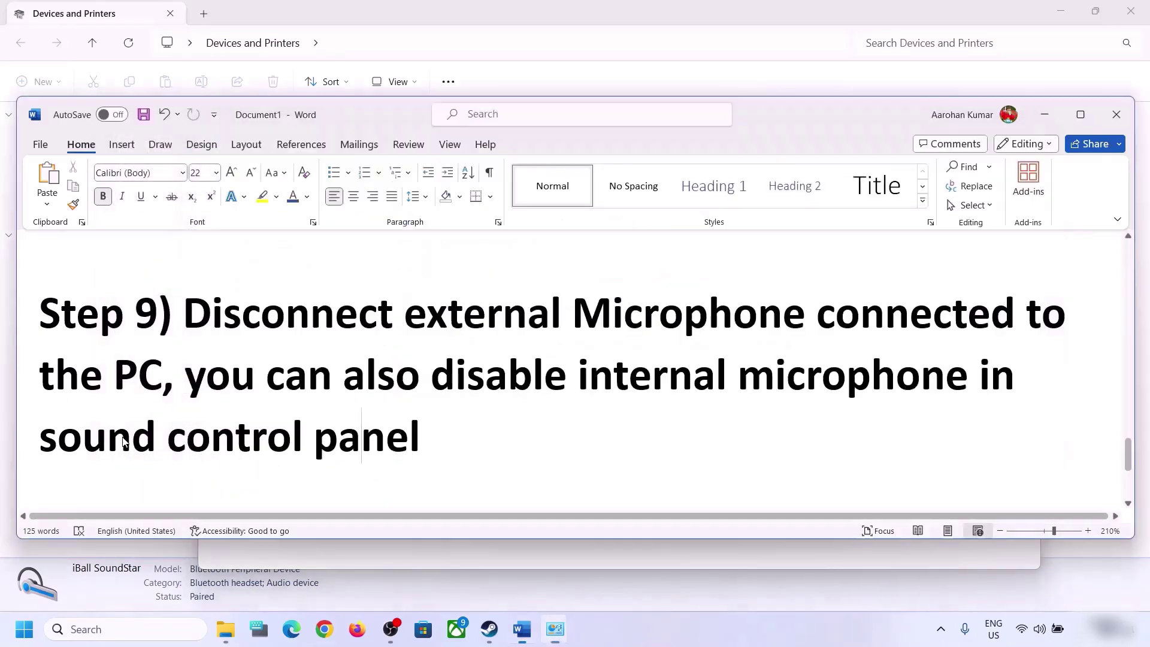
scroll(722, 408, "down", 3)
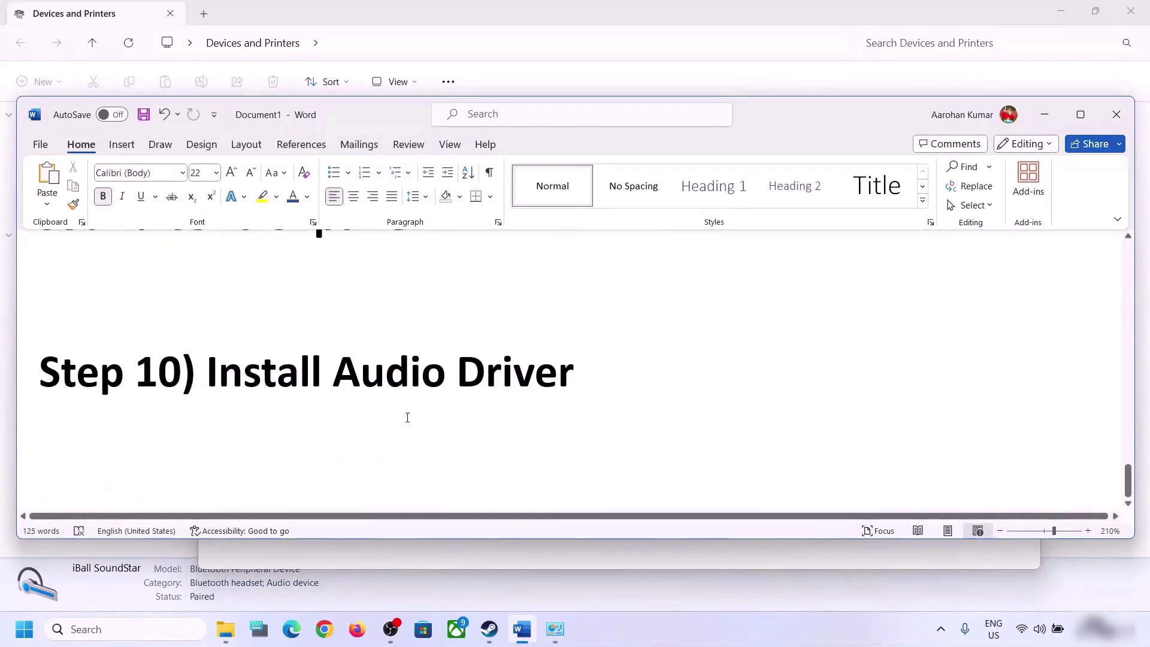
left_click_drag(230, 382, 727, 403)
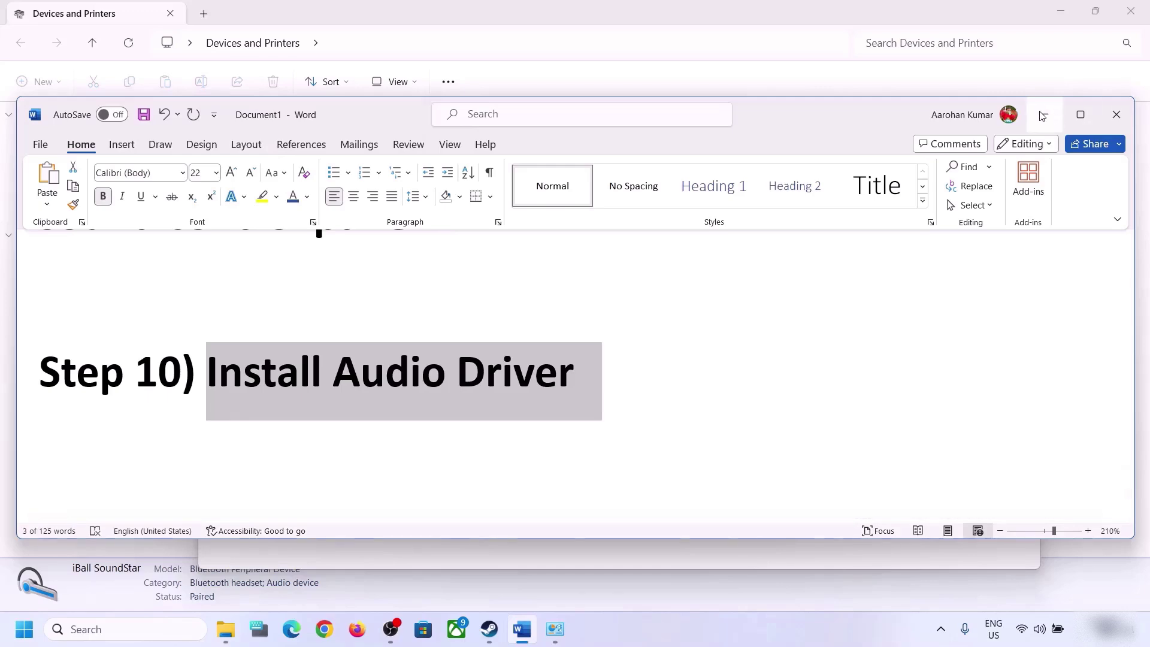
left_click(1045, 114)
Step: Open Device Manager and expand the Sound, video and game controllers category to list its devices
right_click(24, 629)
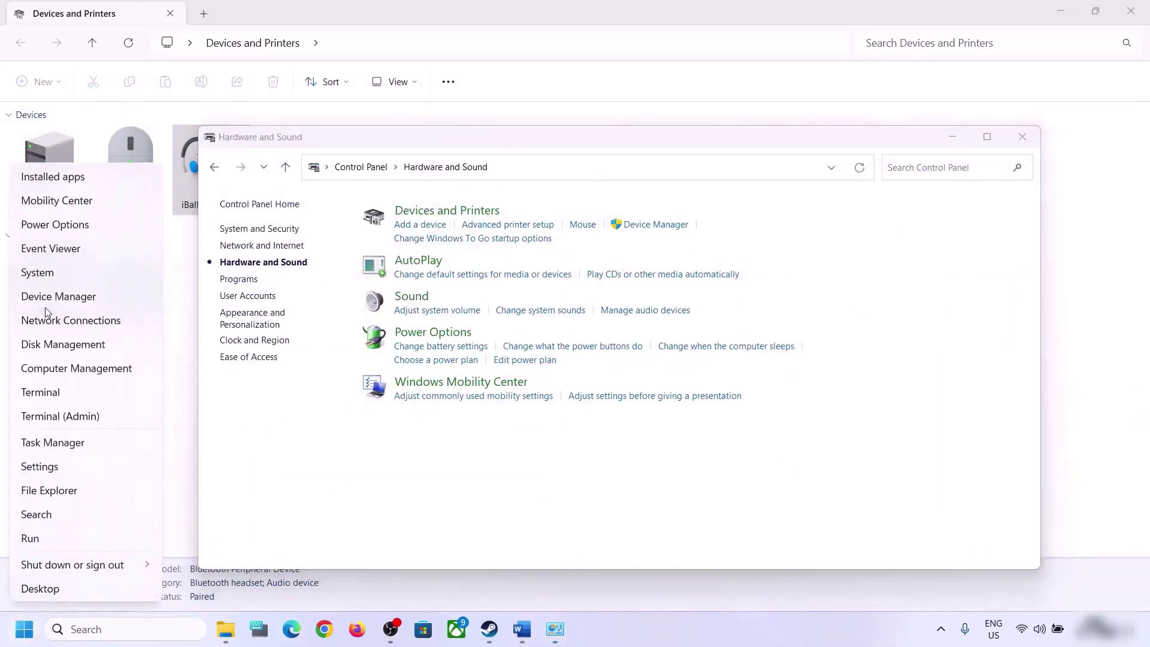
left_click(45, 299)
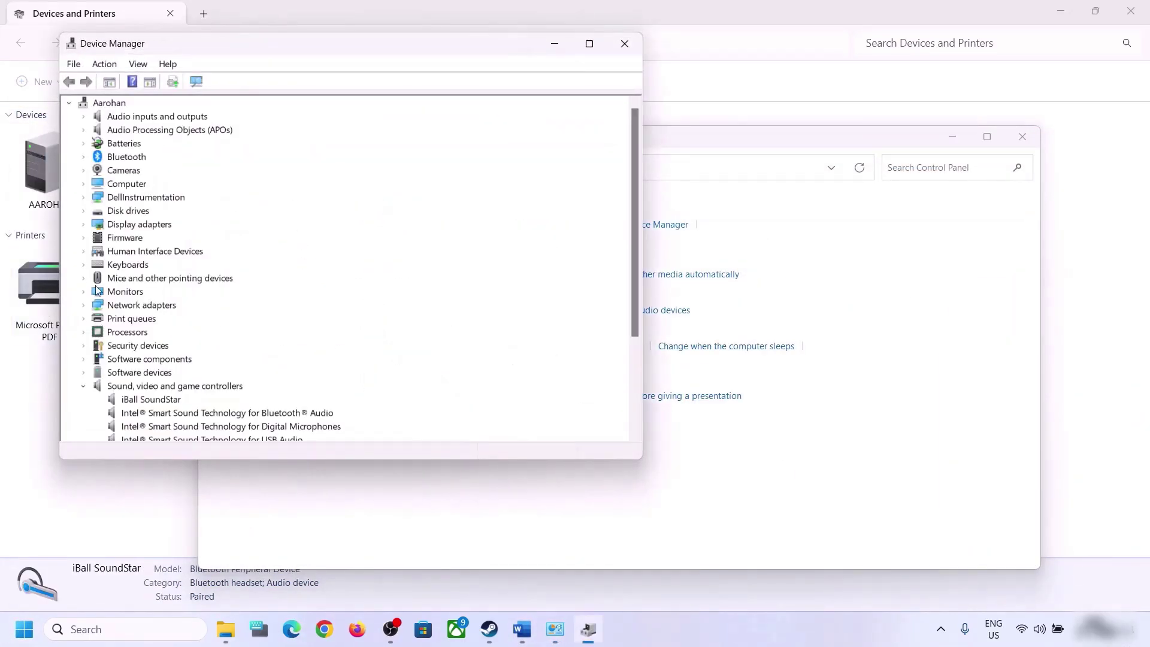
left_click(85, 387)
scroll(109, 361, "down", 1)
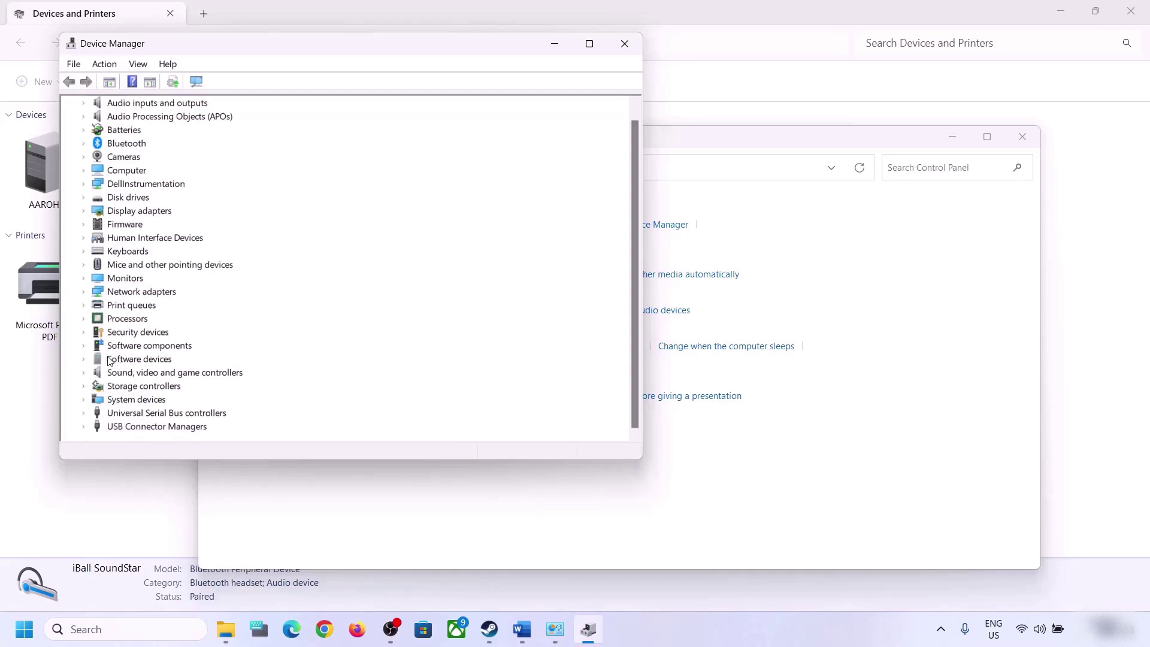
left_click(84, 374)
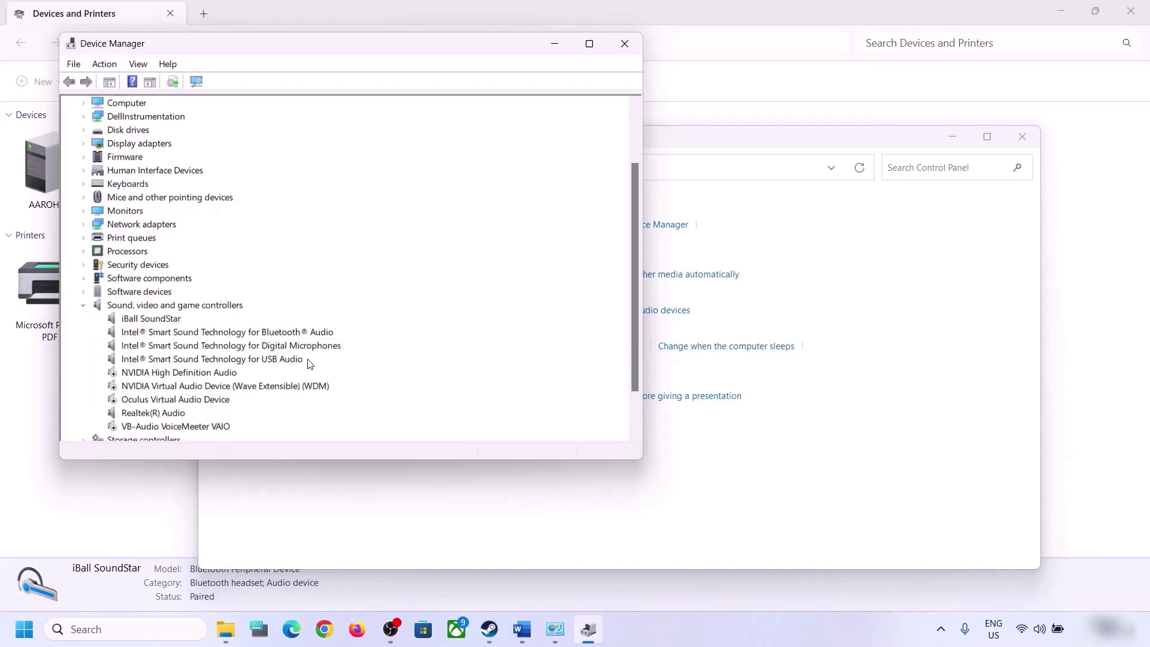
Step: Run an automatic driver search for Realtek(R) Audio, look at Windows Update for updated drivers, and close it
left_click(153, 359)
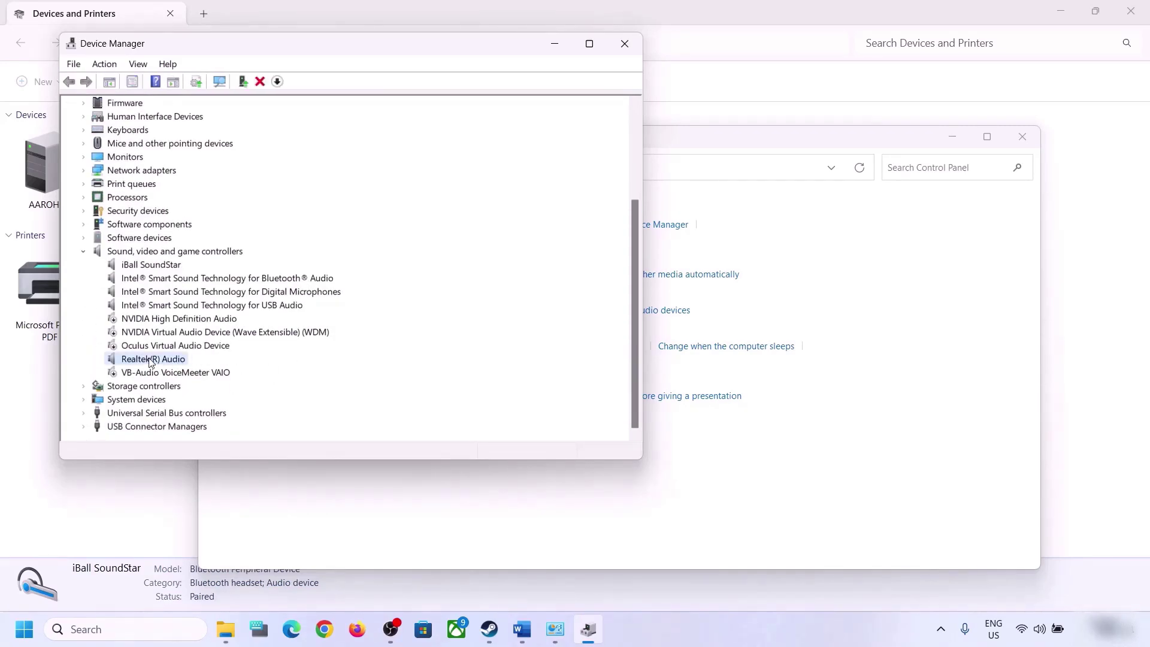
right_click(149, 361)
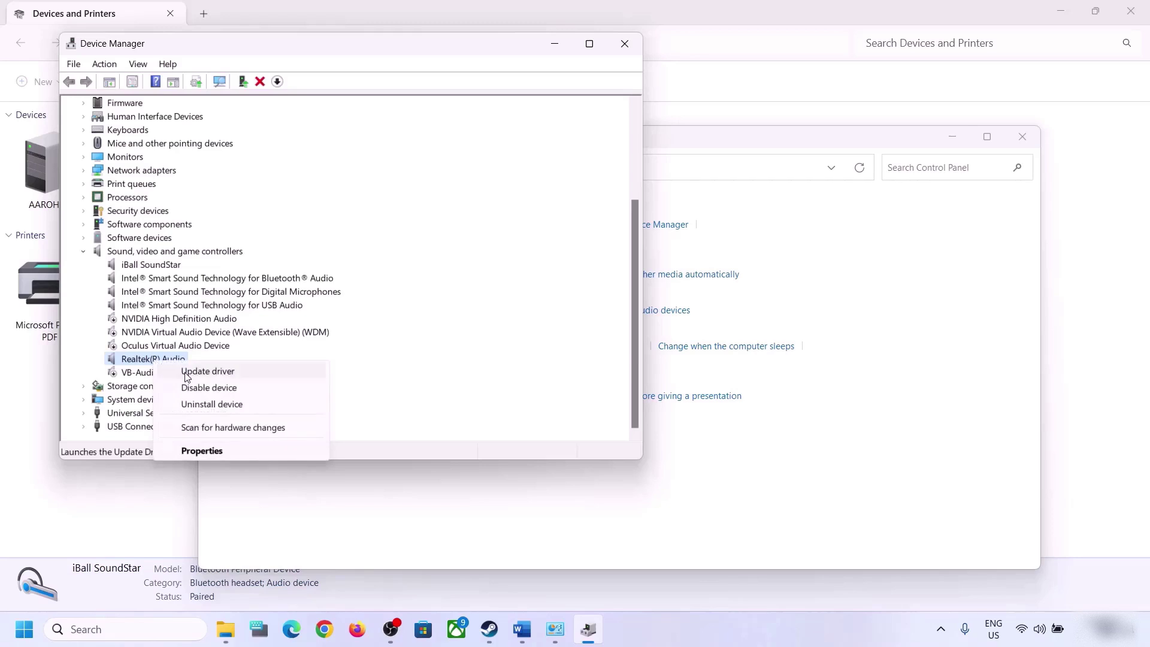
left_click(214, 372)
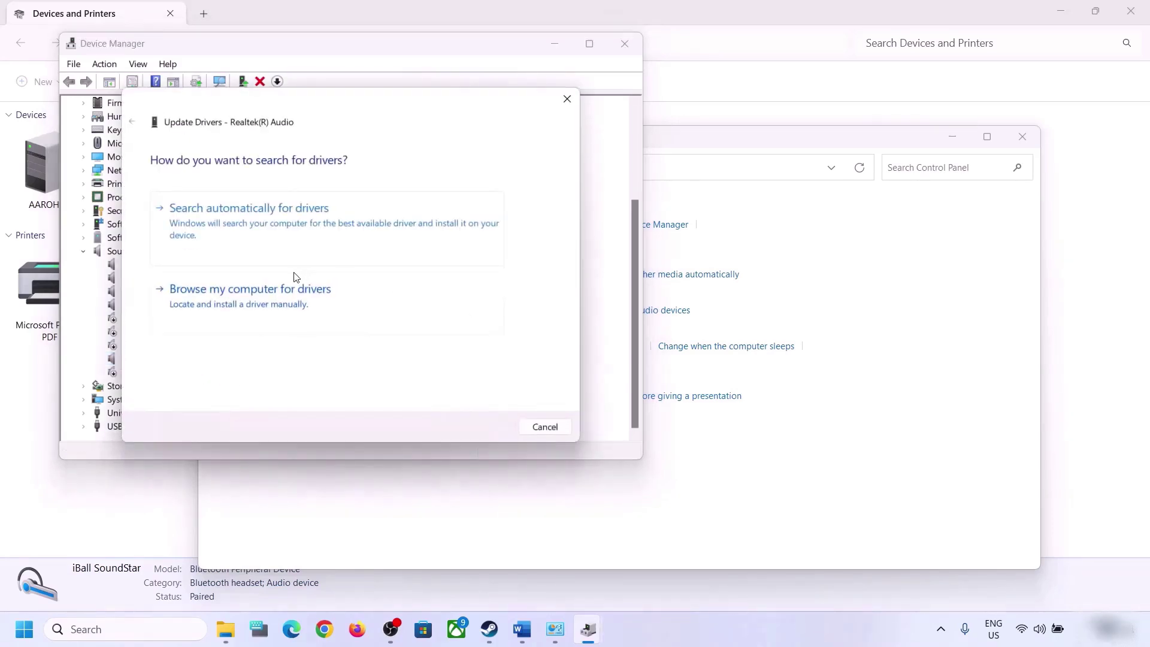
left_click(288, 225)
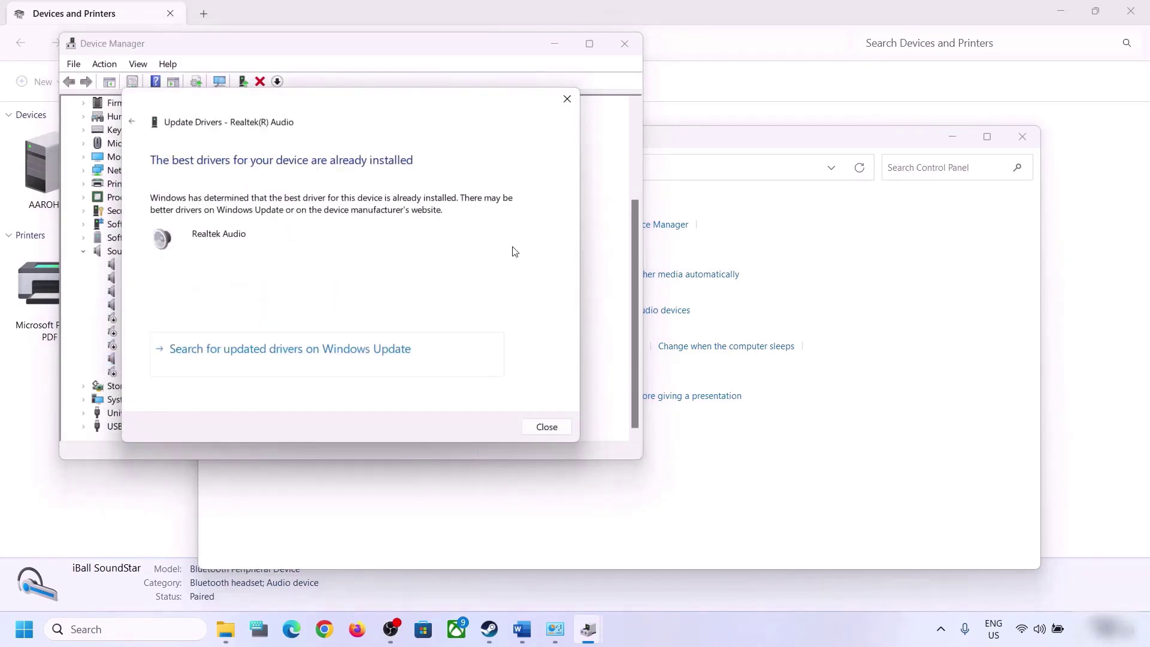
left_click(248, 354)
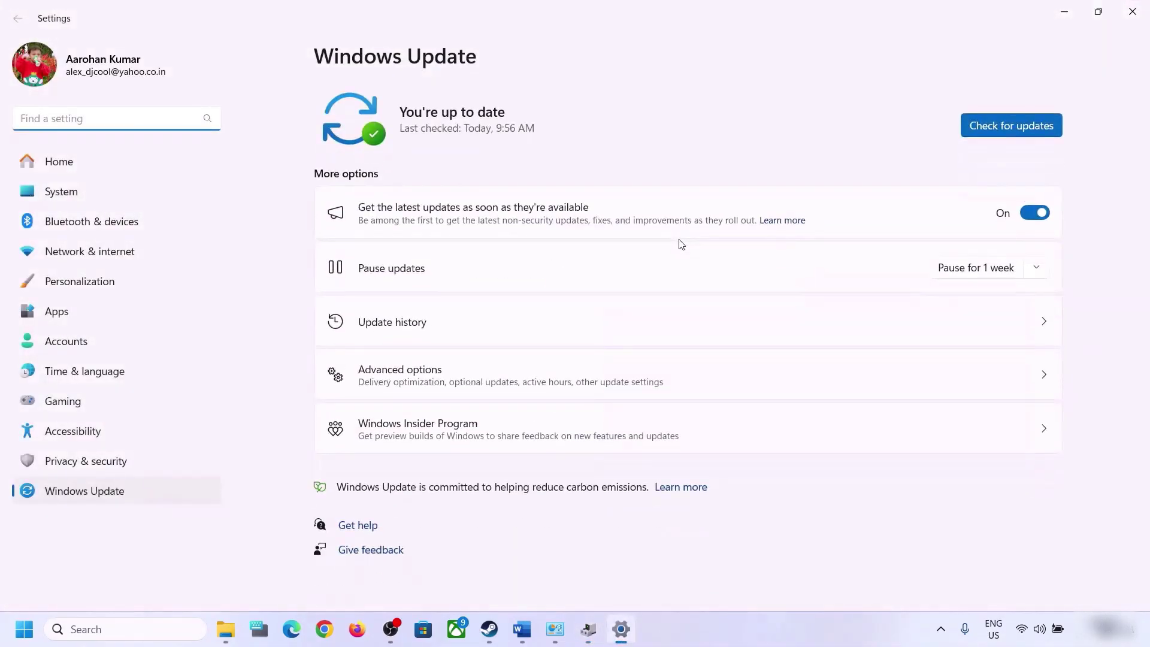
left_click(1132, 12)
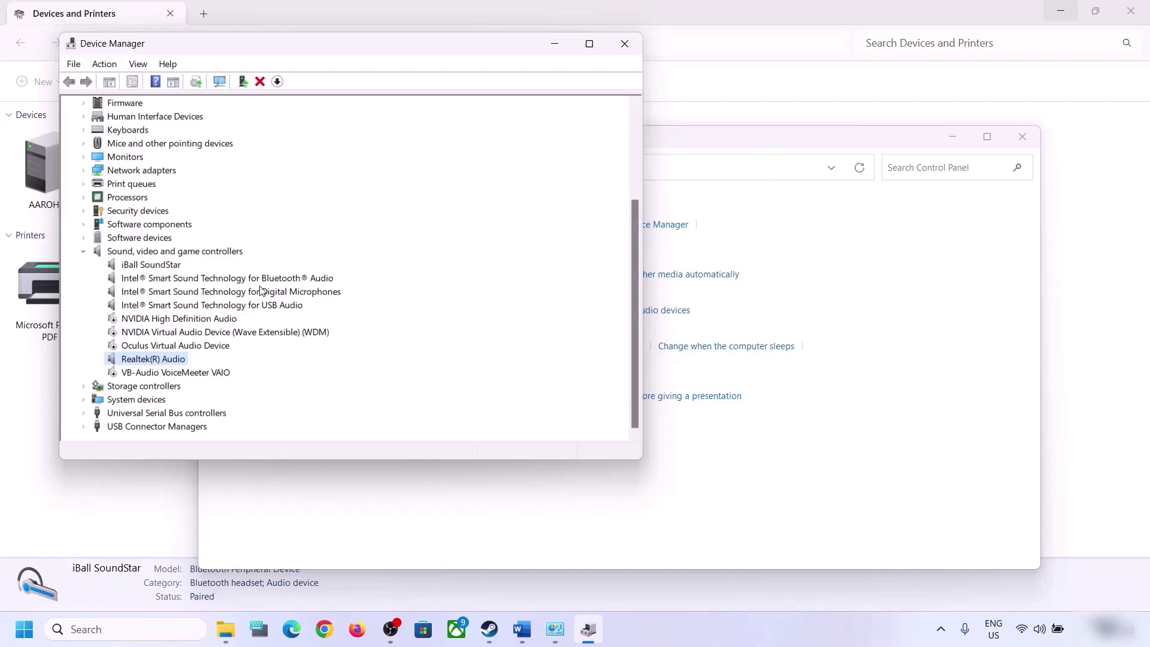
Step: Choose Realtek Audio version 6.0.9509.1 from the available drivers on the computer for Realtek(R) Audio, and cancel the driver update
right_click(156, 361)
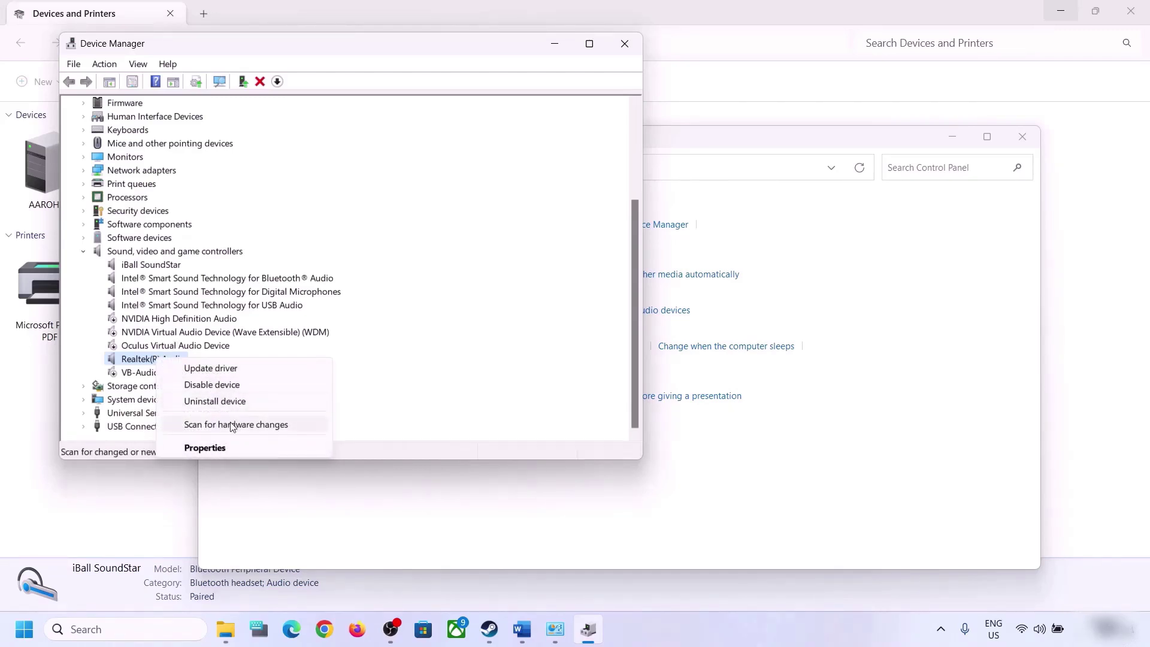
left_click(211, 368)
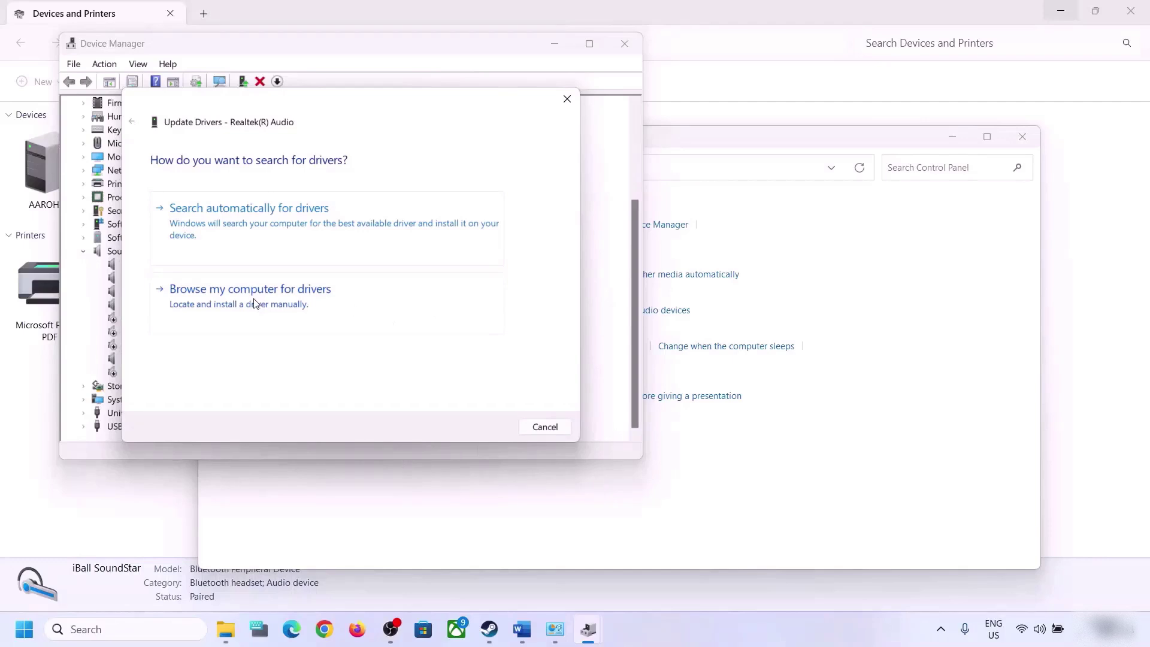
left_click(314, 303)
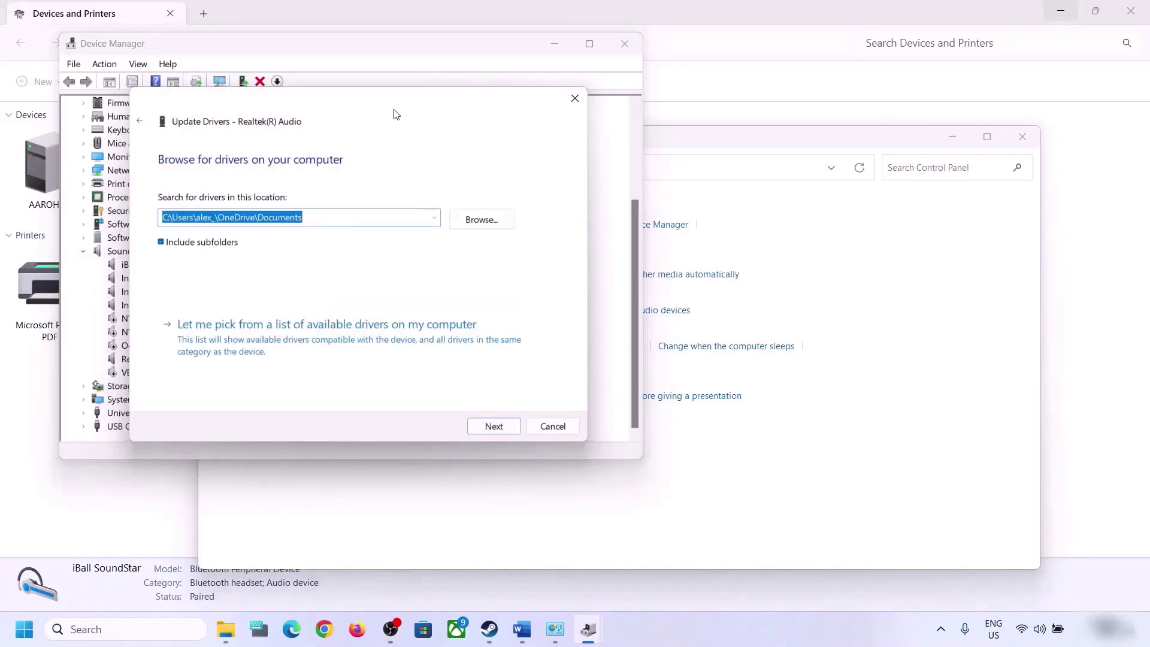
left_click_drag(393, 113, 645, 105)
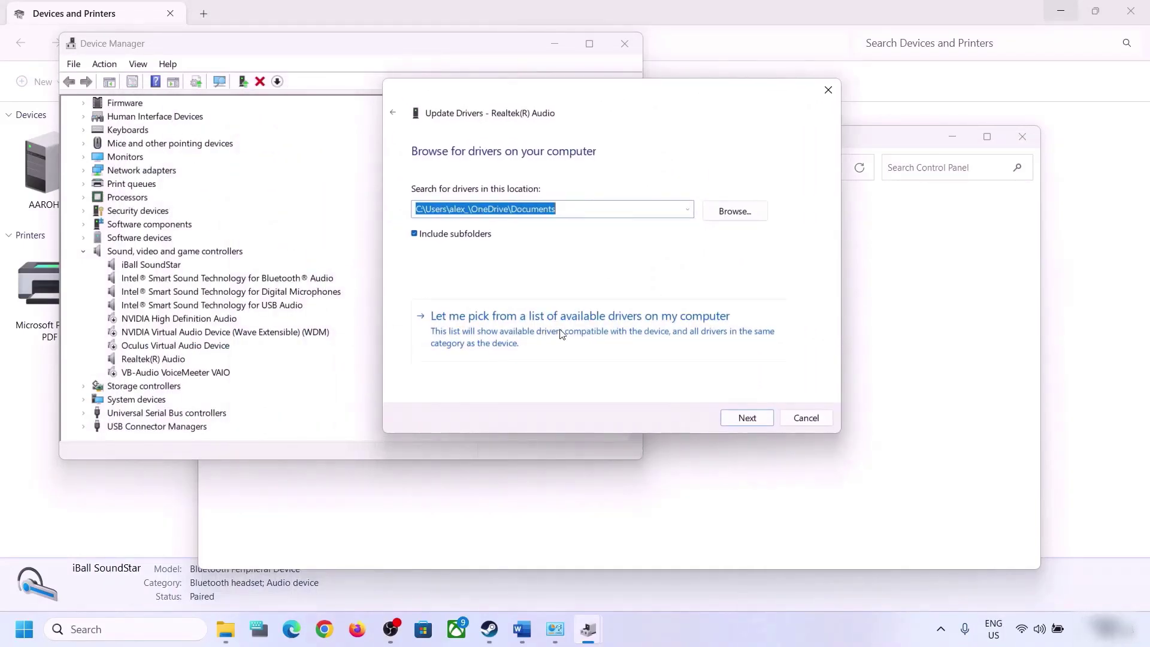
left_click(735, 339)
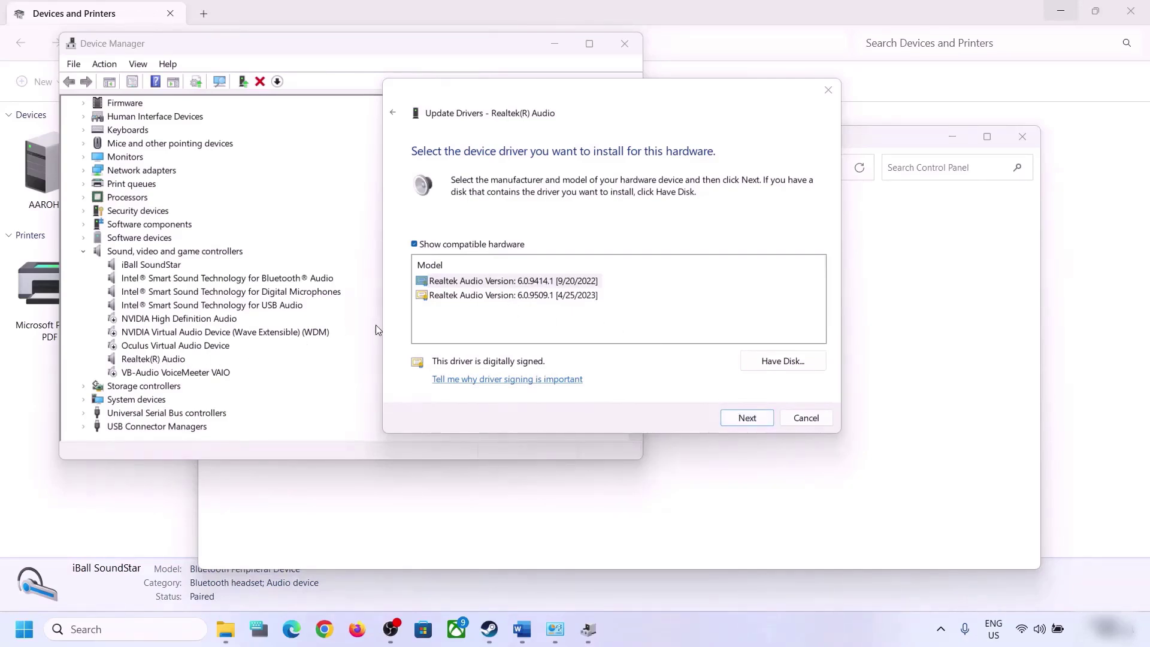
left_click(505, 296)
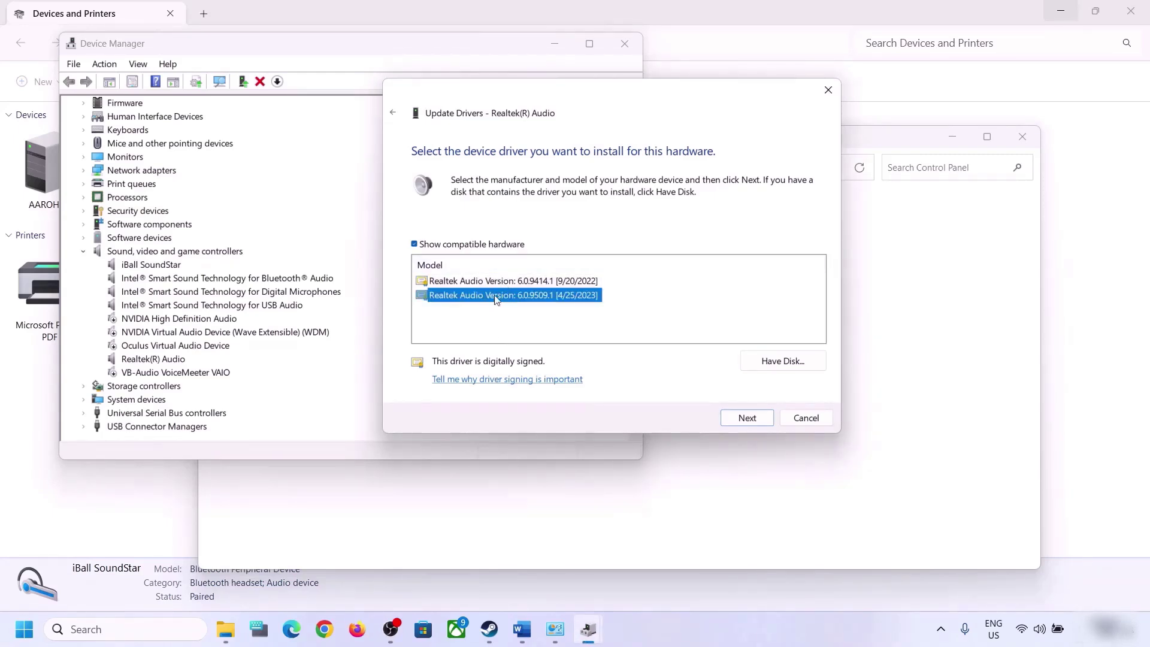
left_click(805, 417)
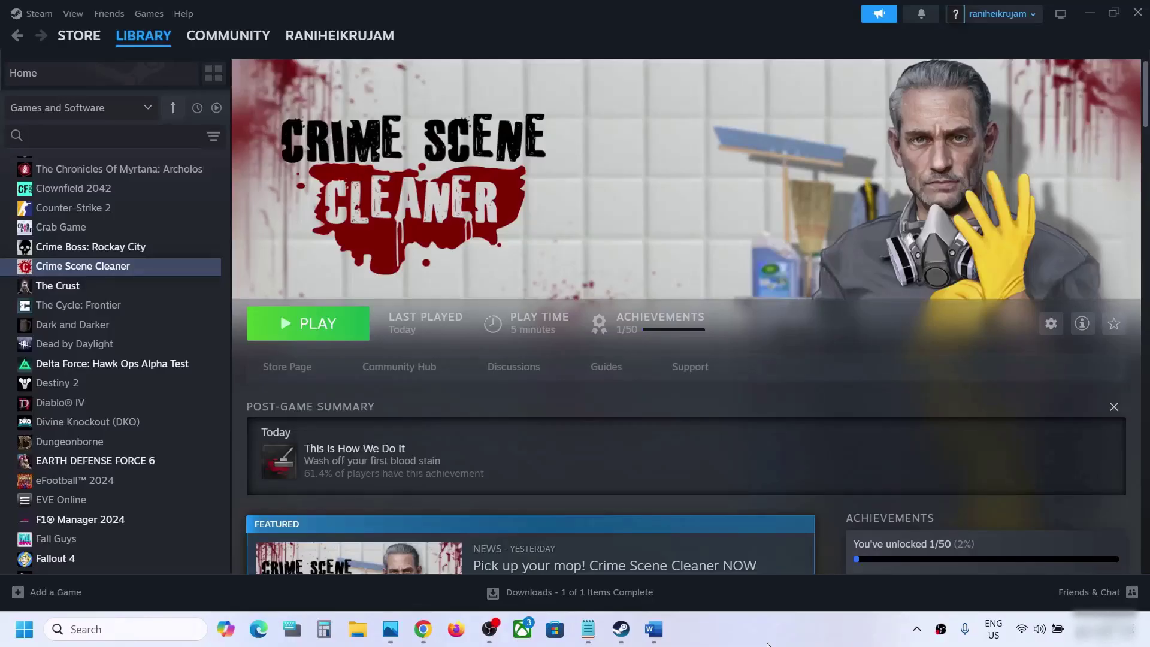
Step: Switch to Steam and start verifying the installed files of Crime Scene Cleaner from its properties
right_click(107, 272)
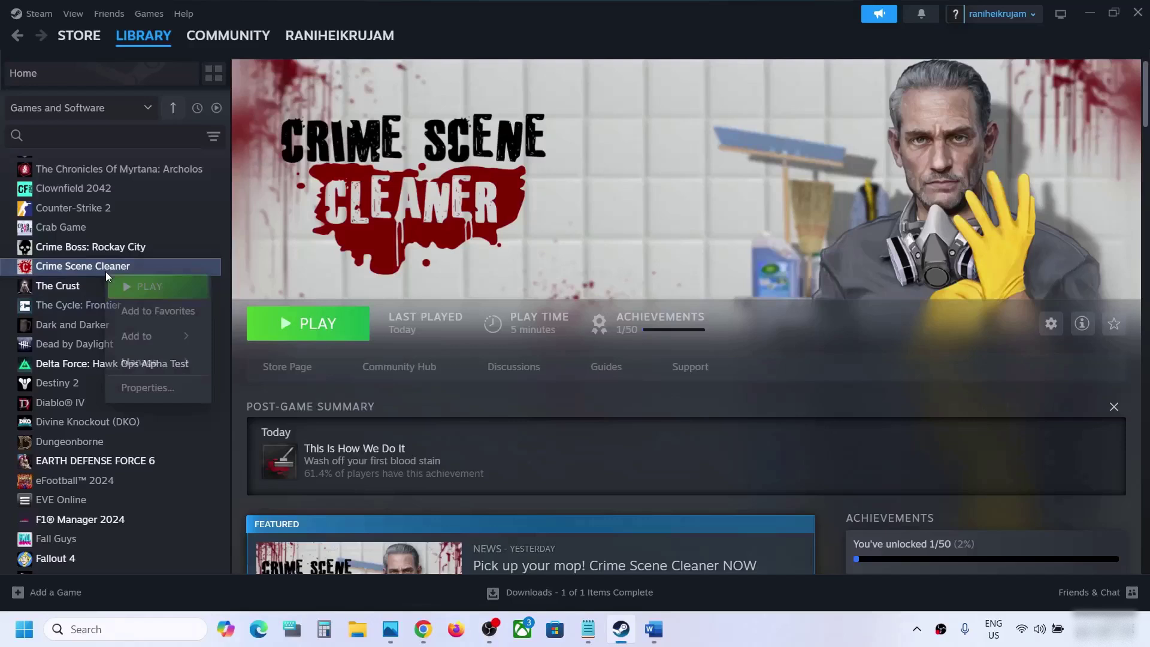
left_click(163, 387)
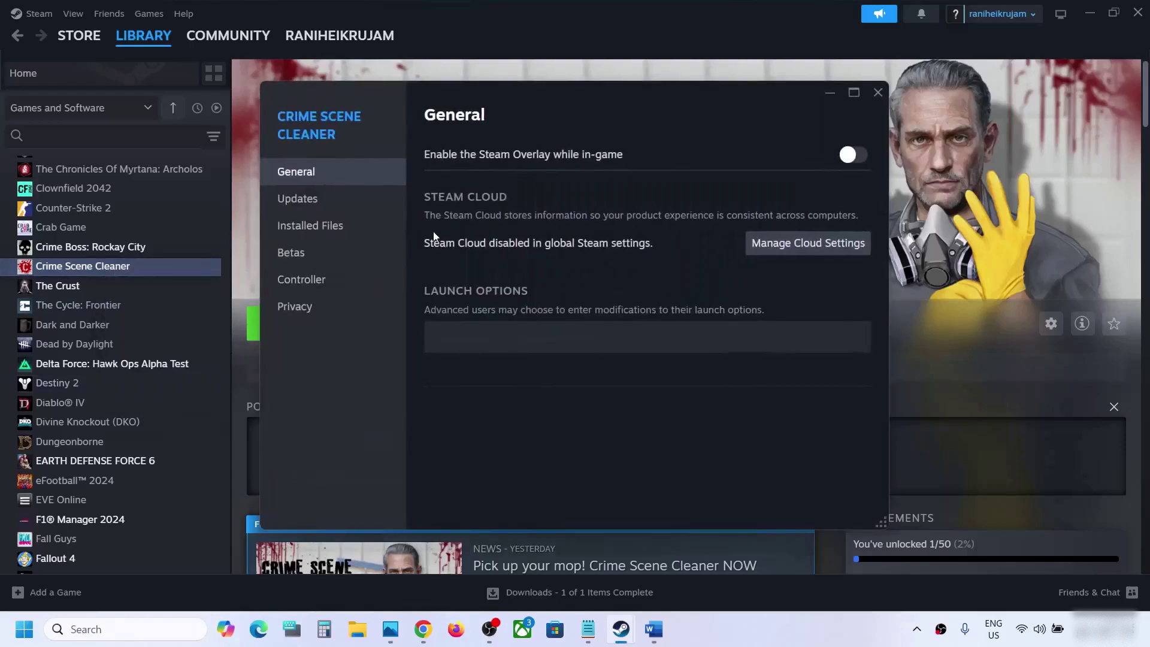
left_click(330, 223)
left_click(787, 267)
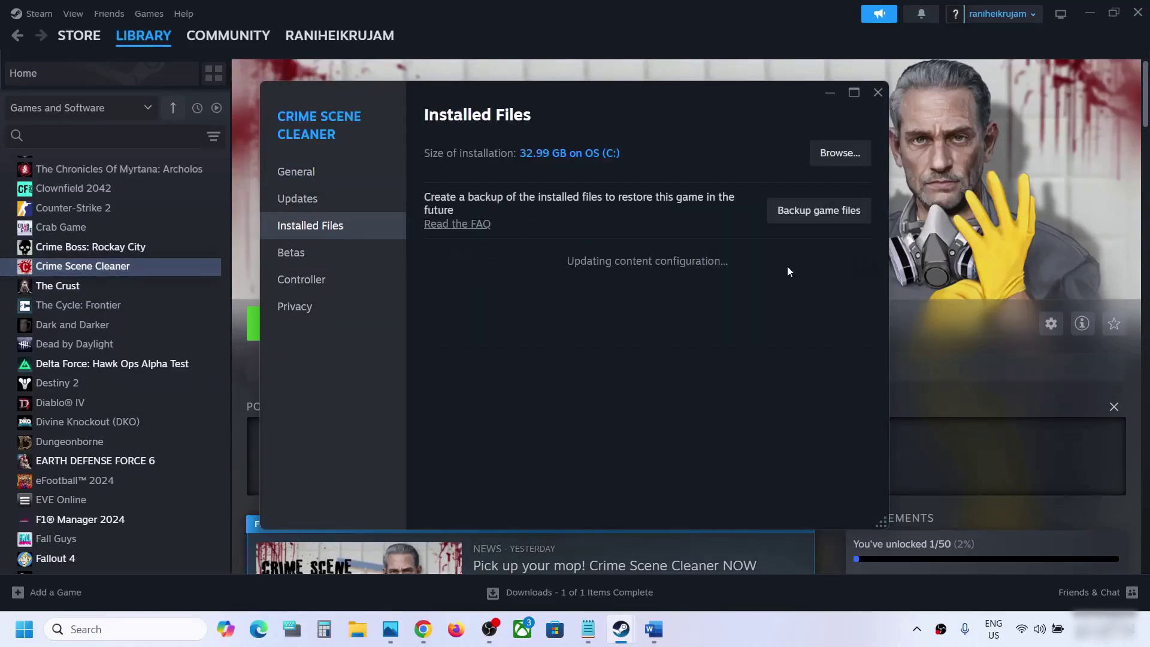